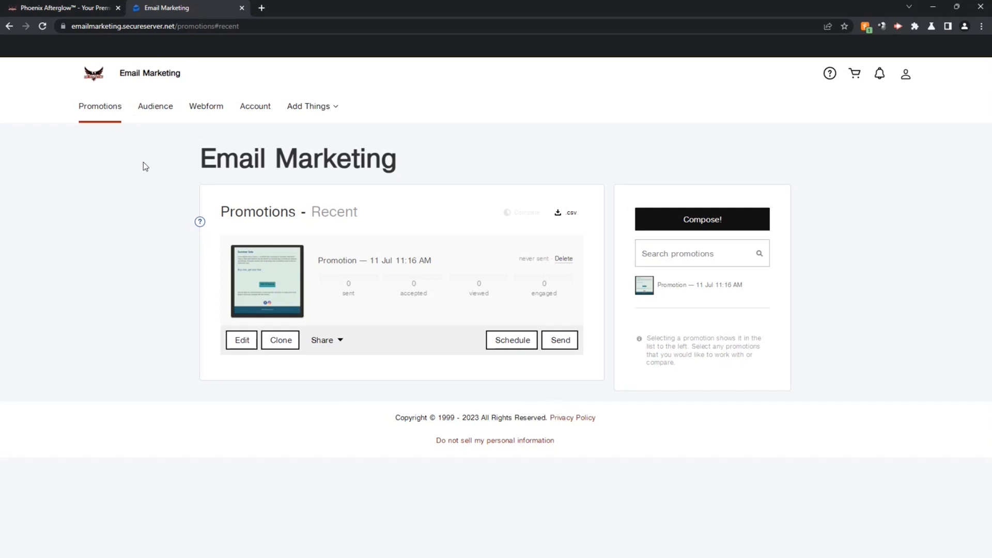
# Step: Open the Audience page to see all six existing contacts with their names and e-mails
pyautogui.click(166, 111)
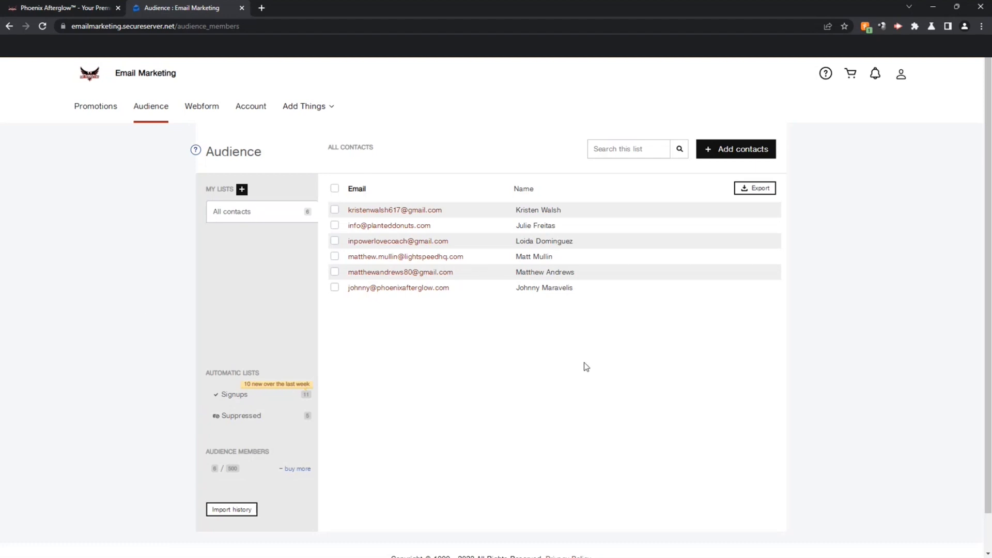
# Step: Add a single contact by entering the contact's full name and e-mail address
pyautogui.click(740, 154)
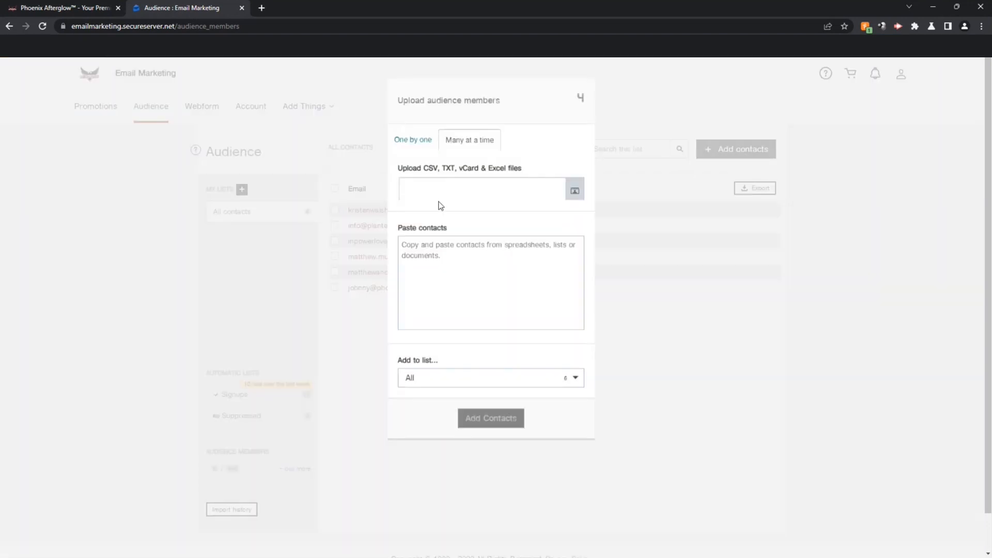
pyautogui.click(433, 143)
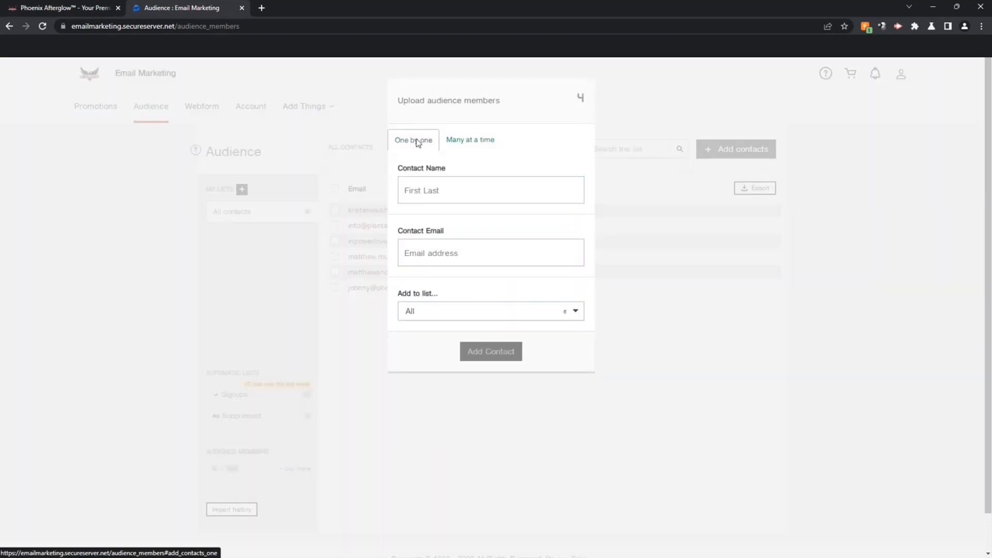
pyautogui.click(436, 191)
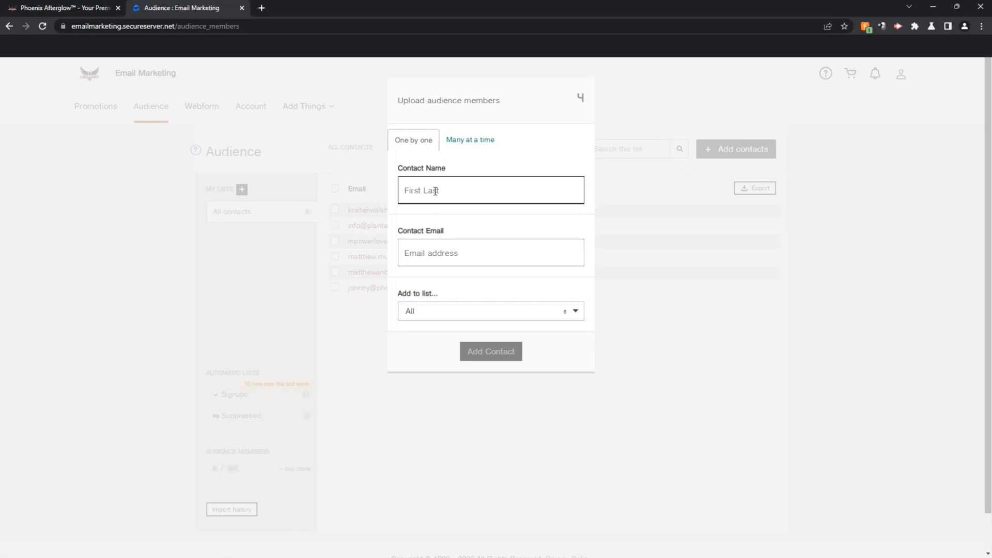
pyautogui.write('Frank Sinatra')
pyautogui.click(438, 254)
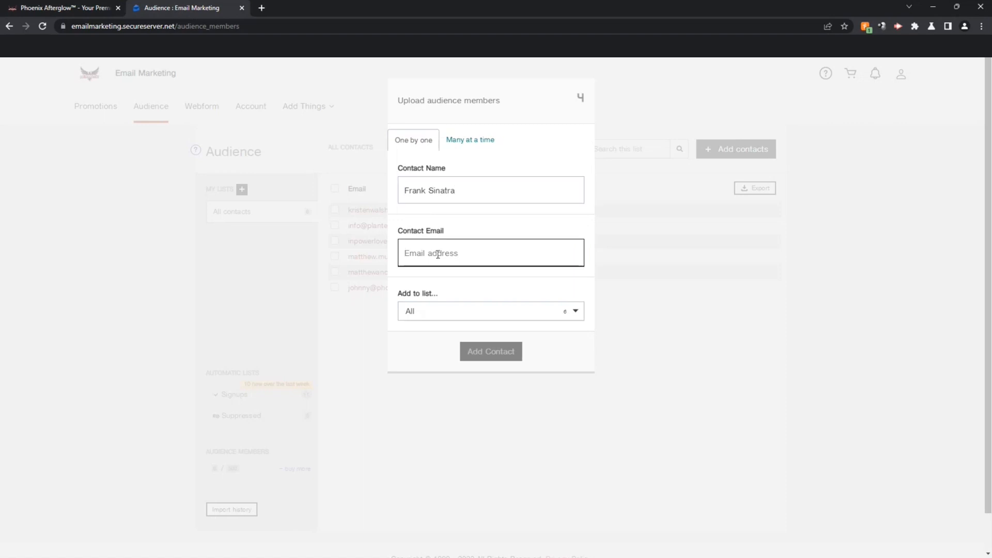
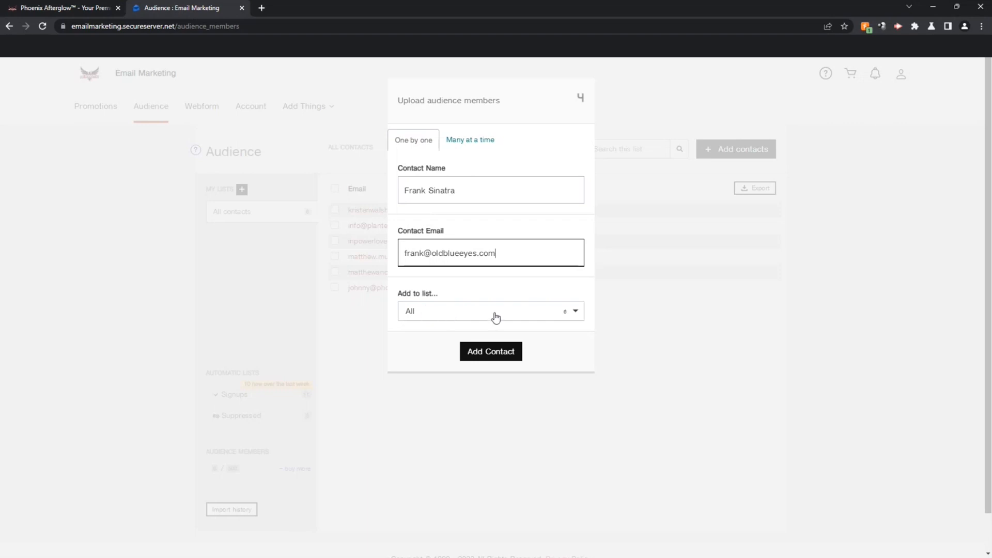
# Step: Start a new list called 'Music Lovers' for the contact
pyautogui.click(576, 314)
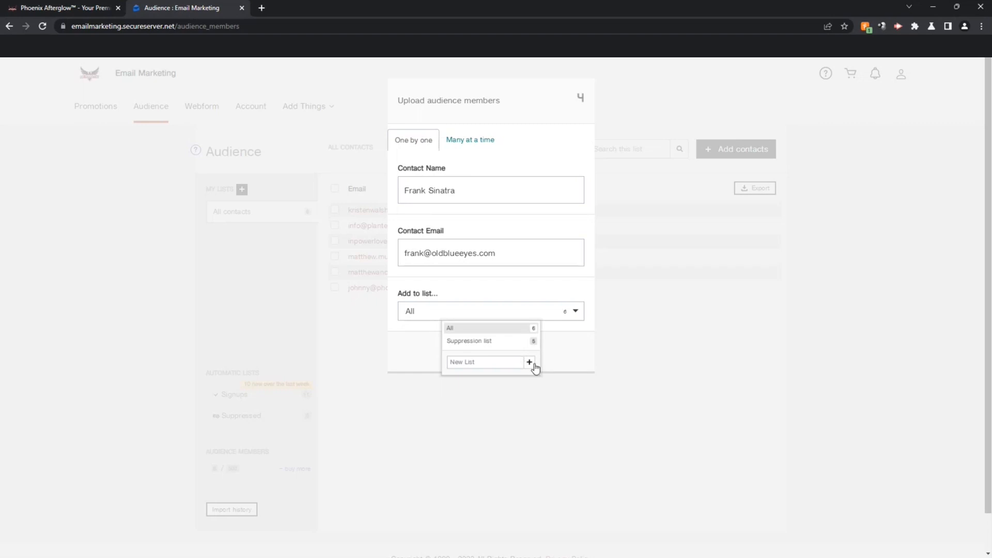
pyautogui.click(501, 363)
pyautogui.write('Music Lovers')
# Step: Dismiss the list choices and switch the upload to adding many contacts at once
pyautogui.click(455, 144)
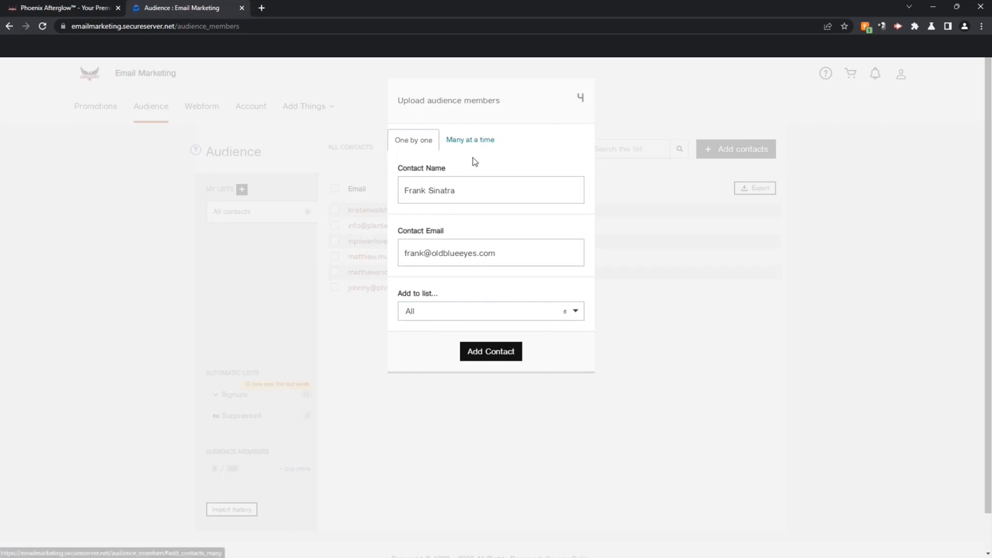
pyautogui.click(479, 142)
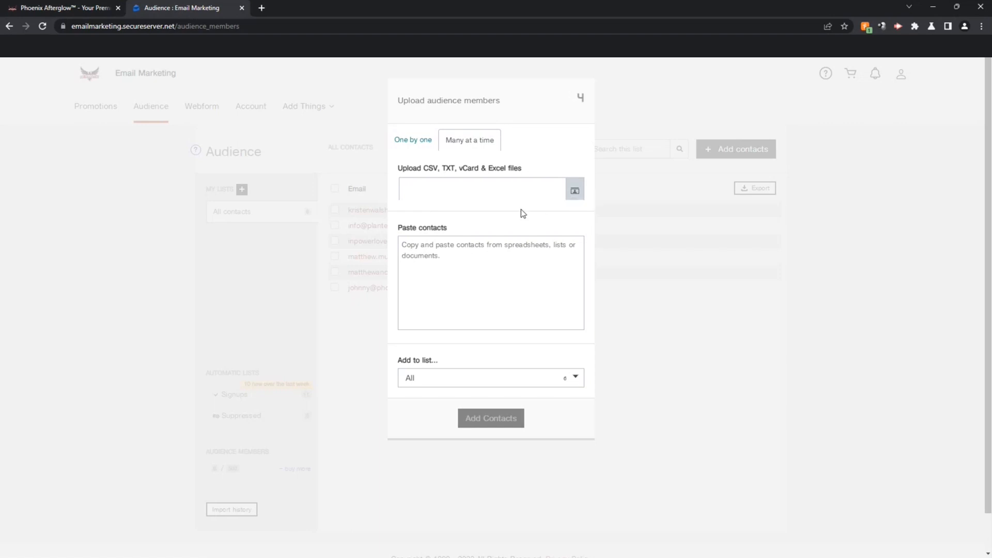
# Step: Close the contact upload, glance at the Webforms page, then return to Promotions
pyautogui.click(581, 98)
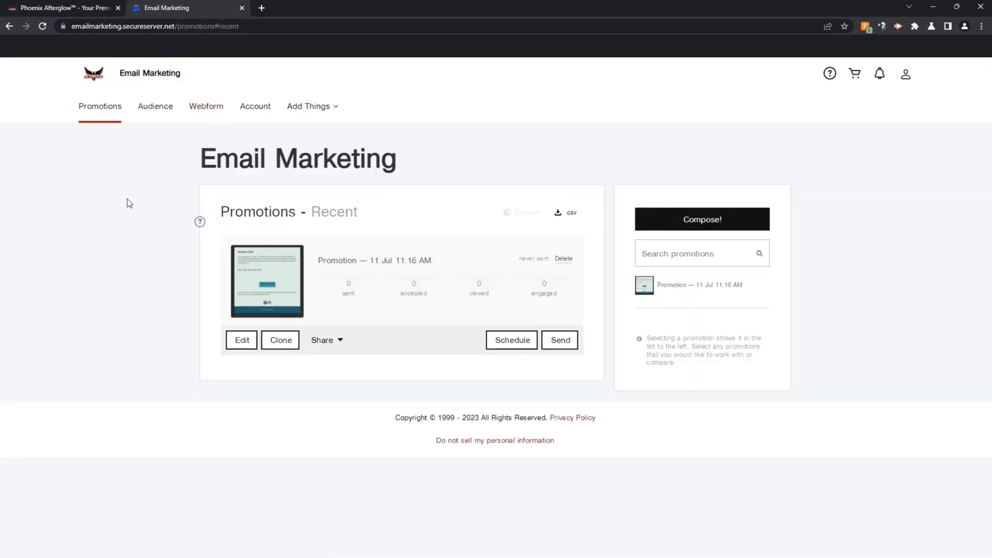
pyautogui.click(212, 109)
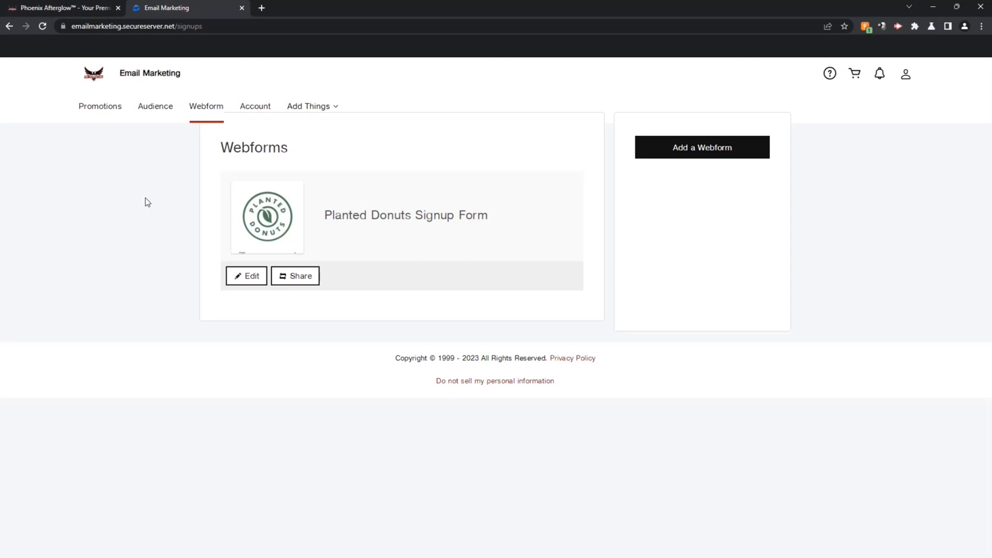
pyautogui.click(97, 105)
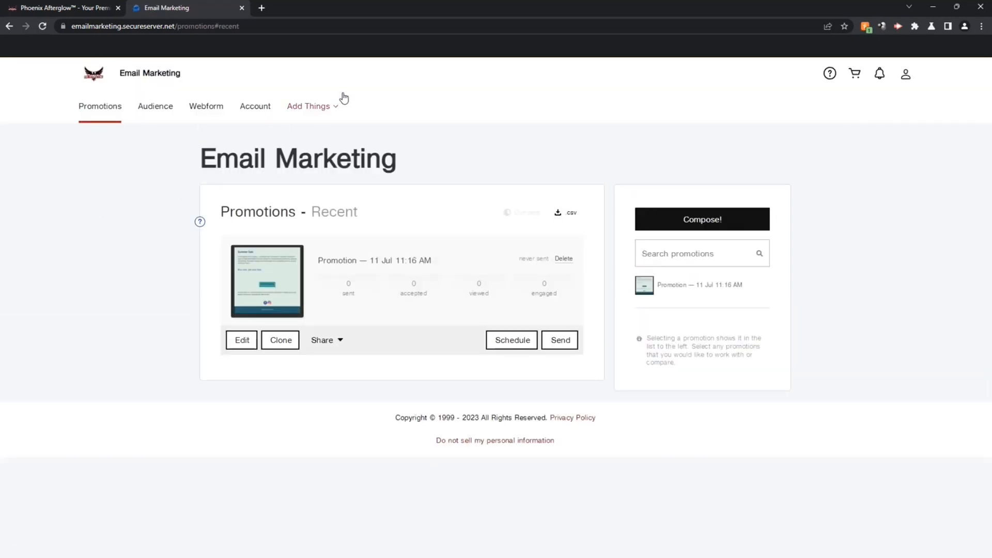
# Step: View the available tags under Add Things > Personalization, then reopen the add-ons menu
pyautogui.click(327, 108)
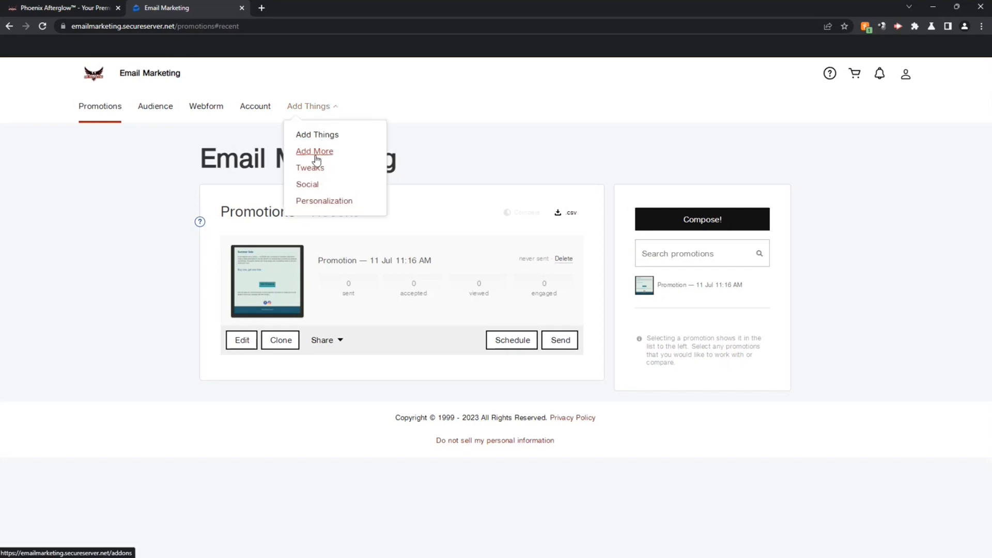
pyautogui.click(316, 201)
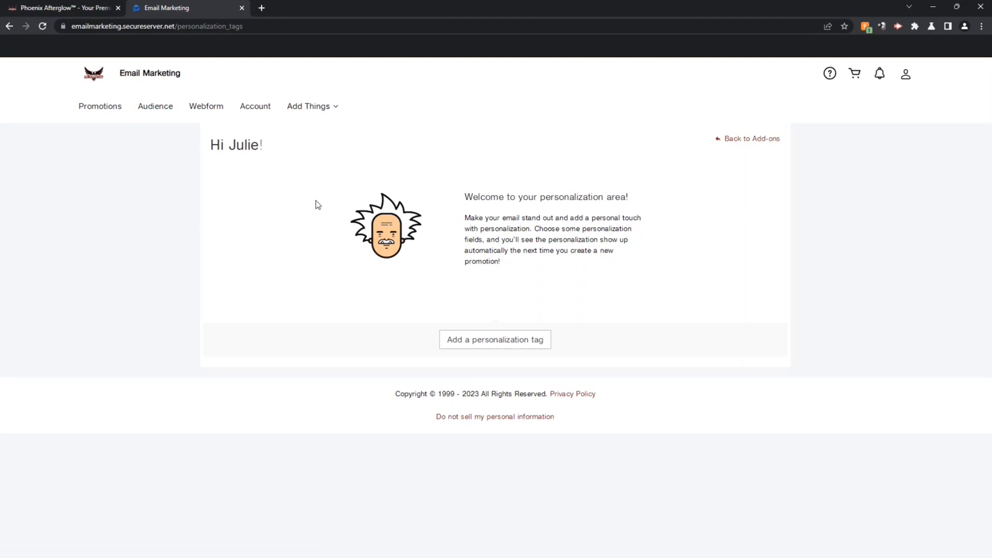
pyautogui.click(501, 347)
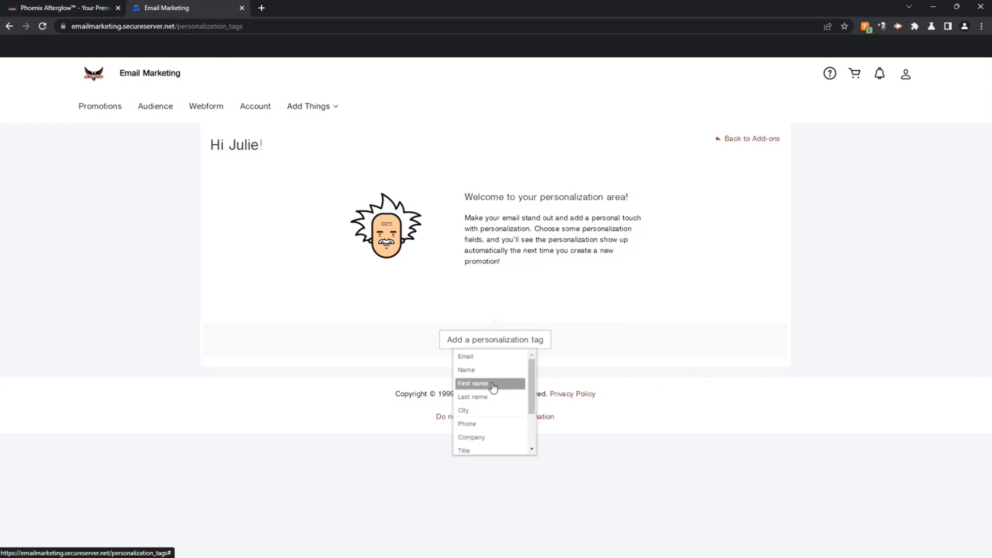
pyautogui.click(323, 108)
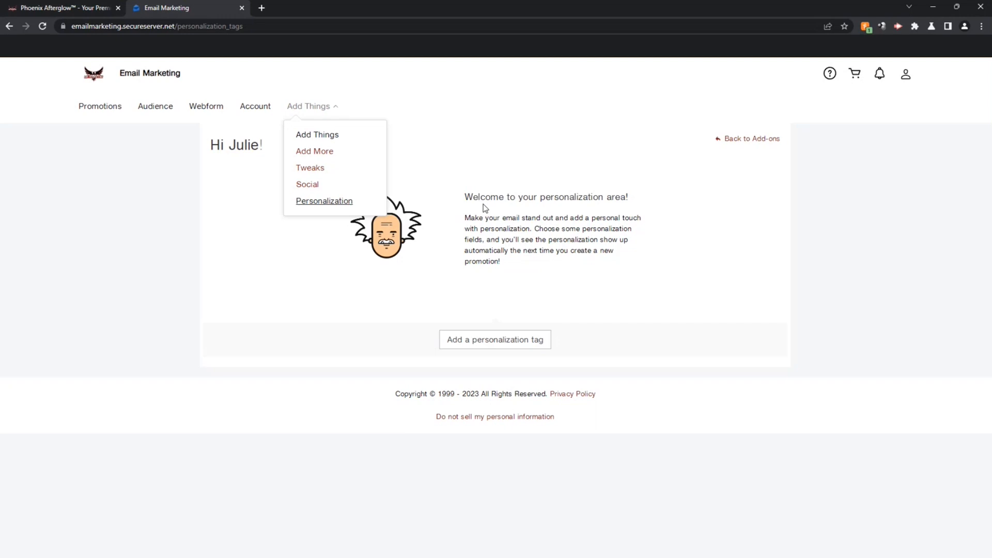
# Step: Review the Facebook and Instagram social link options without adding any, then go back to Add-ons
pyautogui.click(309, 186)
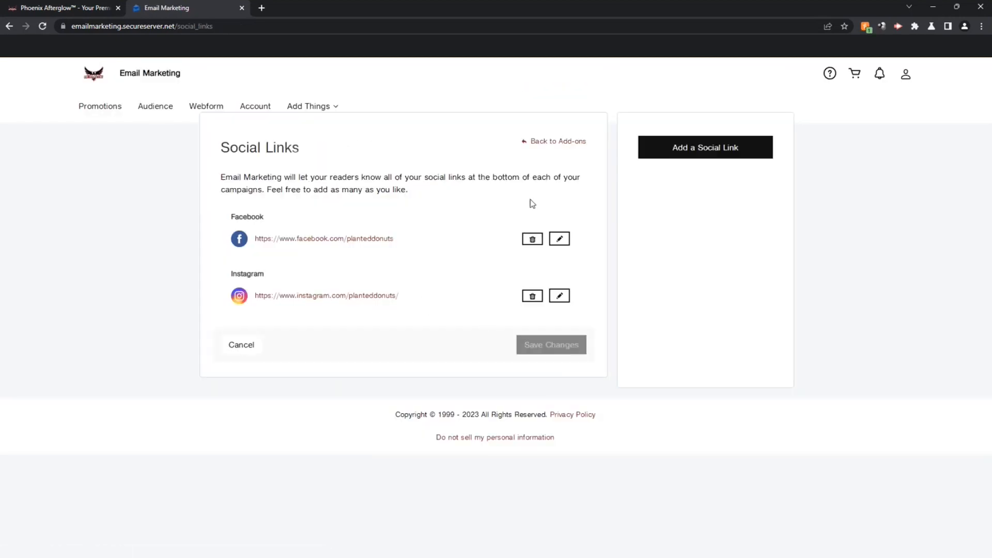
pyautogui.click(713, 148)
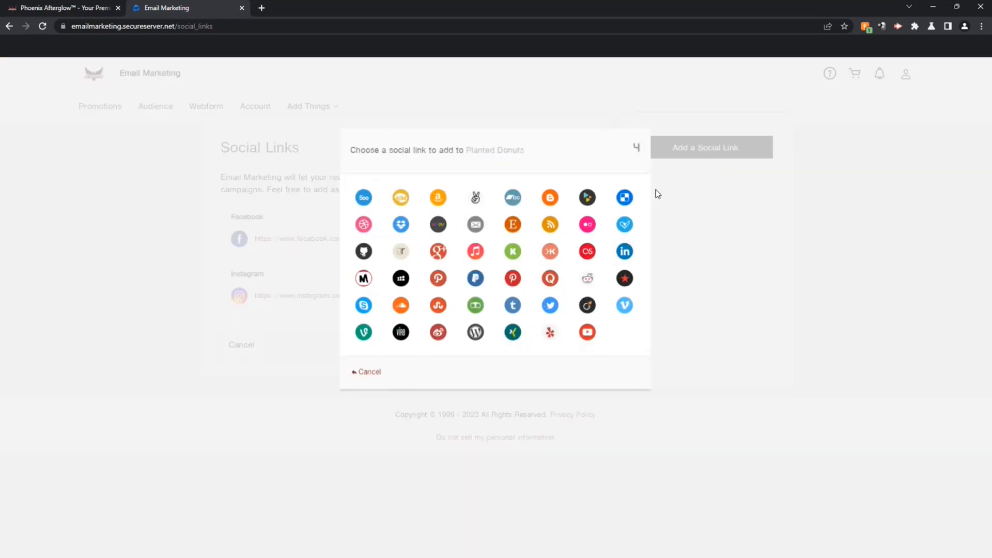
pyautogui.click(638, 149)
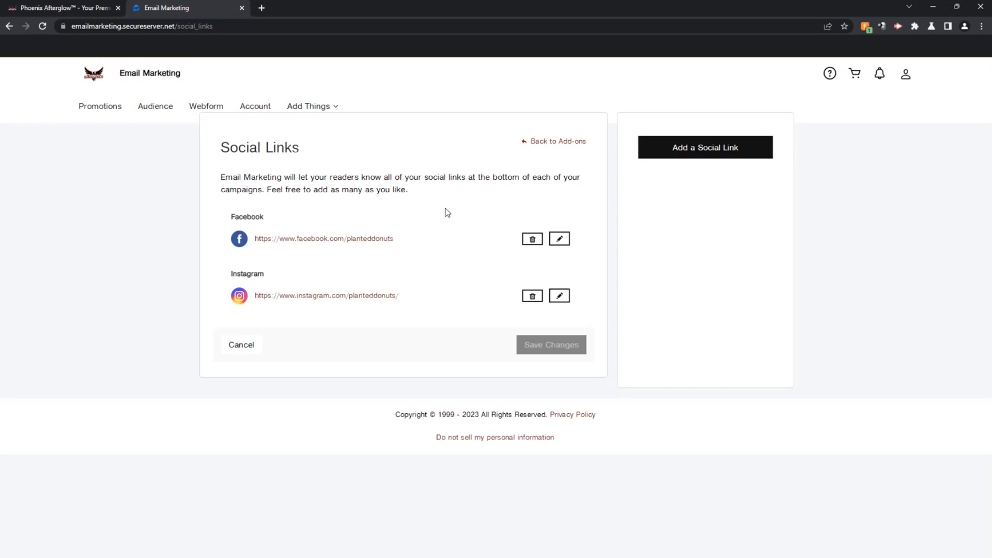
pyautogui.click(568, 145)
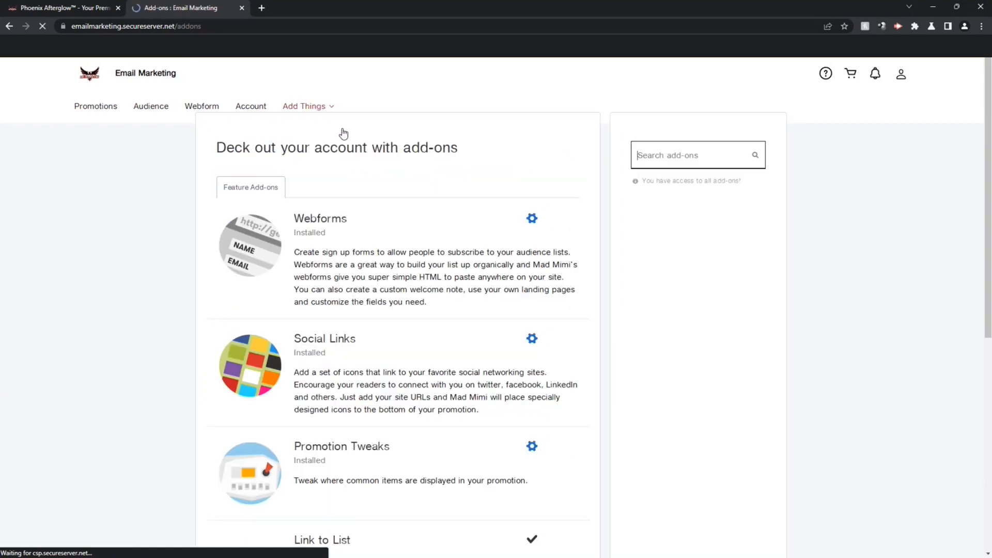
# Step: Scroll through the installed add-ons, then return to the Promotions page
pyautogui.moveTo(989, 154)
pyautogui.mouseDown()
pyautogui.moveTo(988, 189)
pyautogui.moveTo(988, 164)
pyautogui.mouseUp()
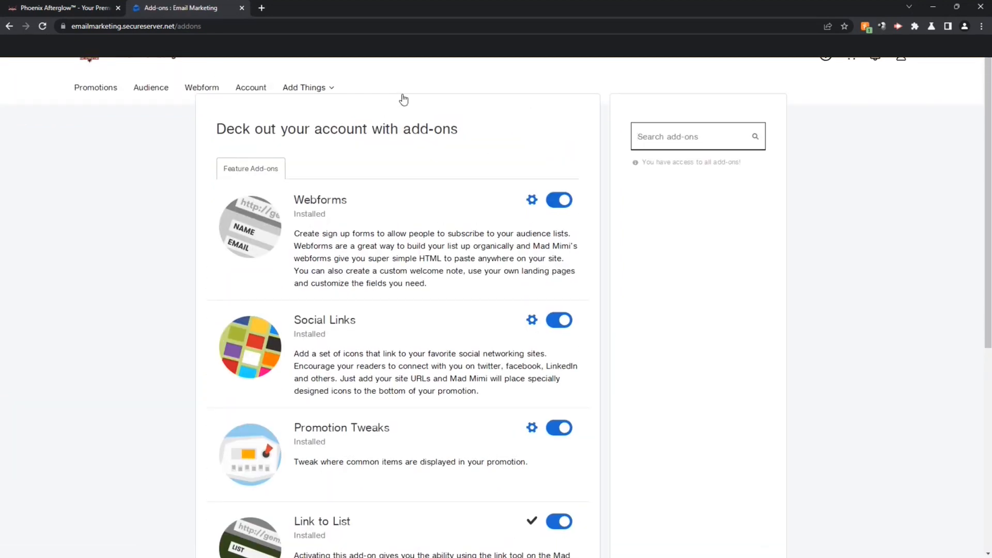
pyautogui.click(312, 87)
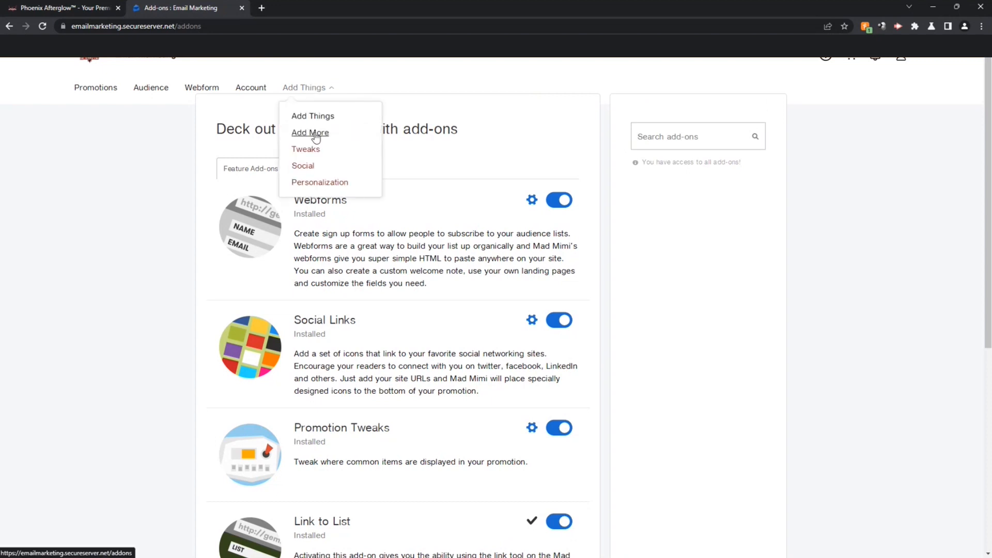
pyautogui.click(822, 250)
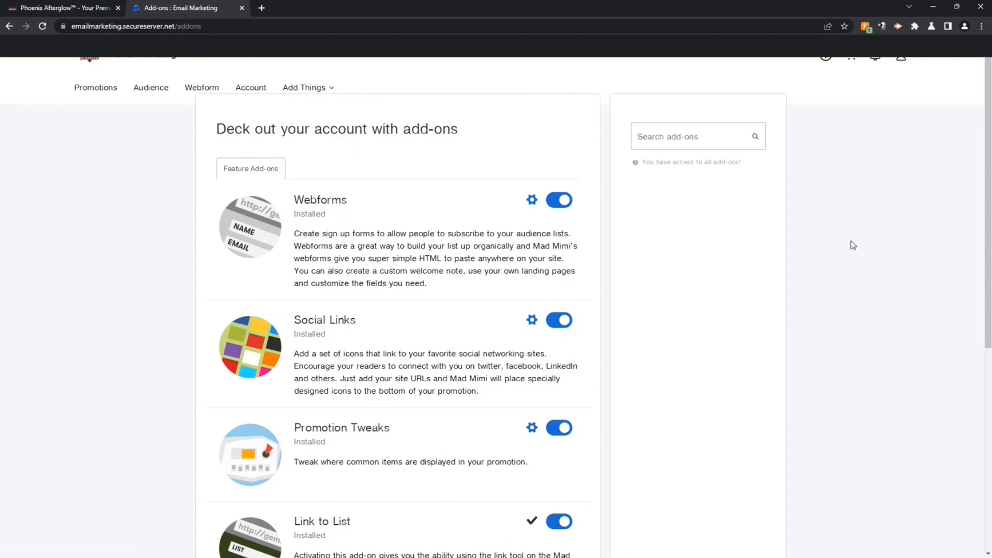
pyautogui.moveTo(989, 241); pyautogui.dragTo(988, 298)
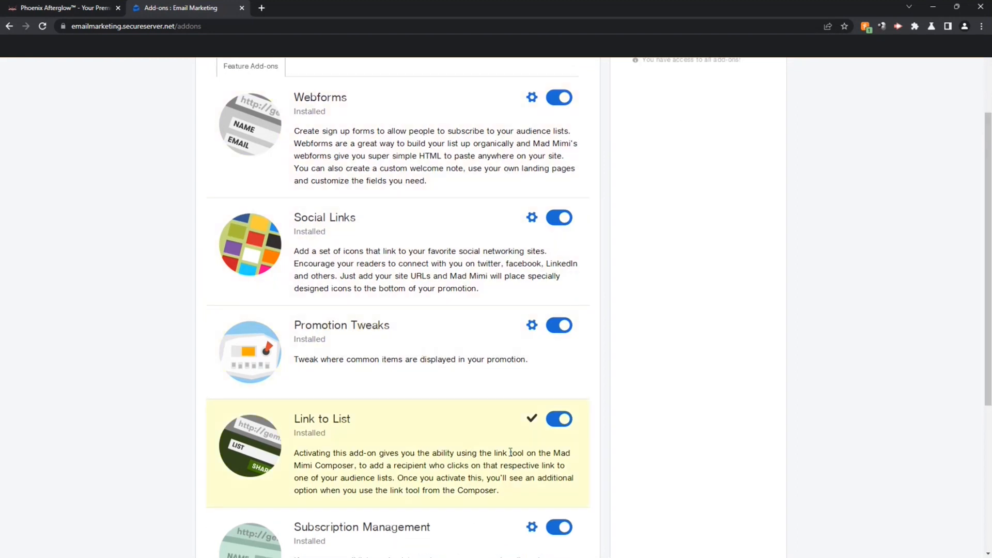
pyautogui.scroll(-5, 903, 488)
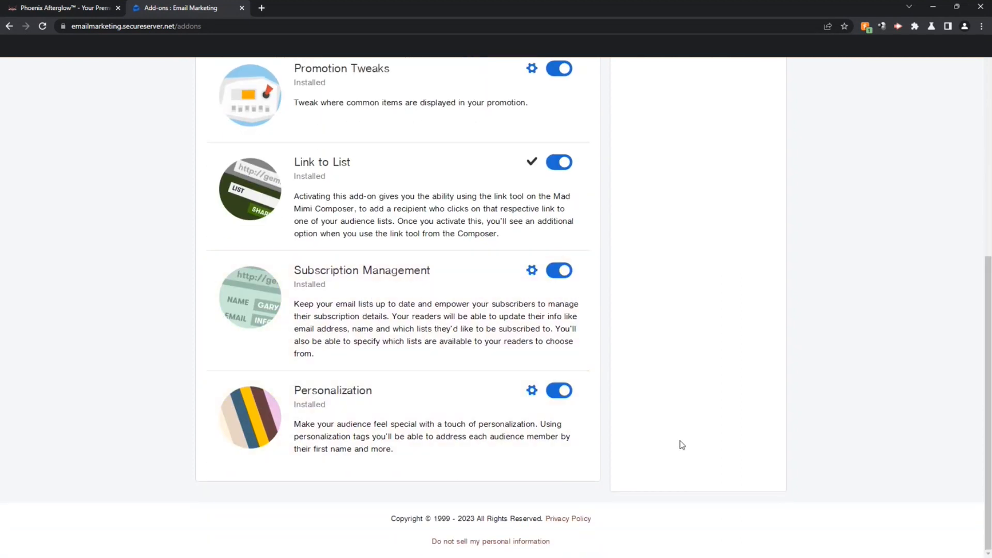
pyautogui.moveTo(990, 441); pyautogui.dragTo(949, 146)
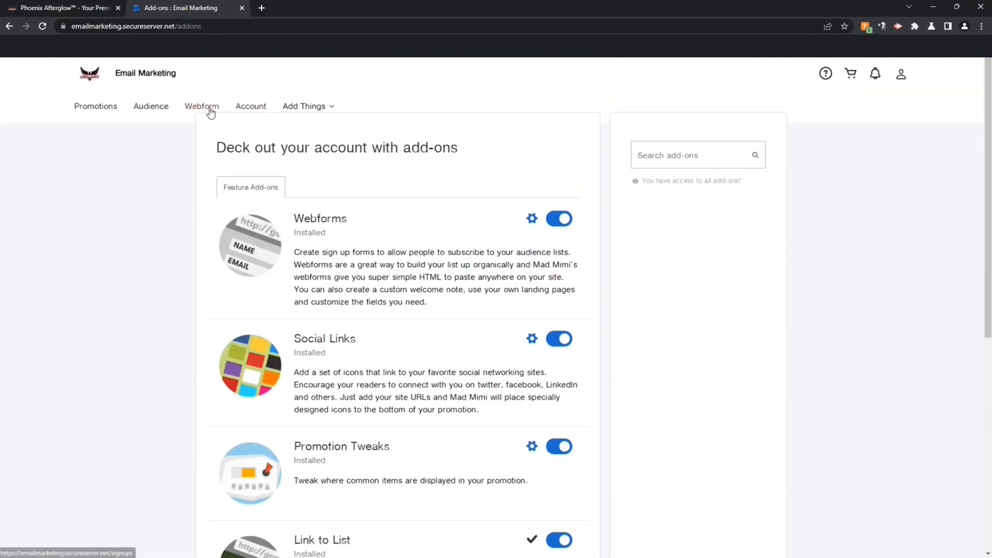
pyautogui.click(100, 107)
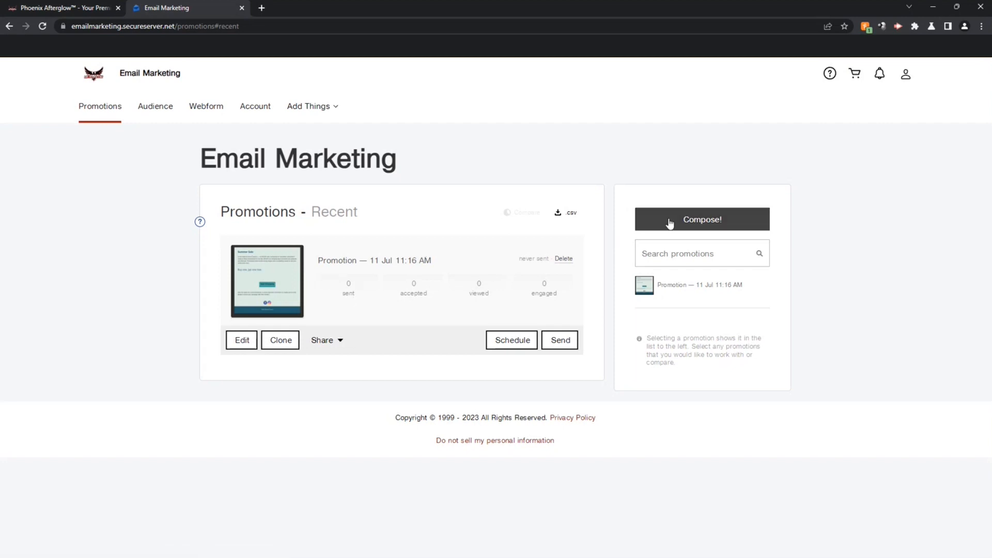
pyautogui.click(687, 220)
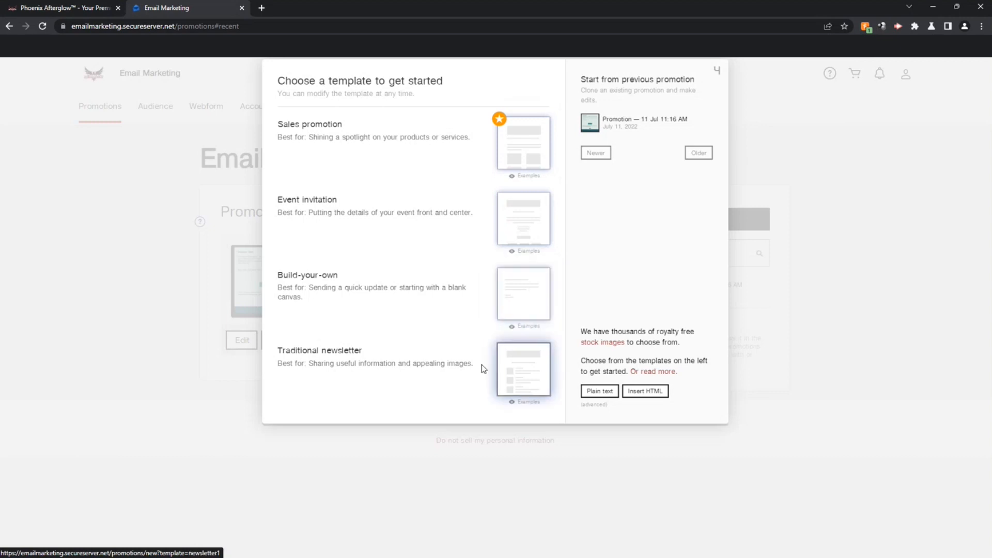
pyautogui.click(528, 148)
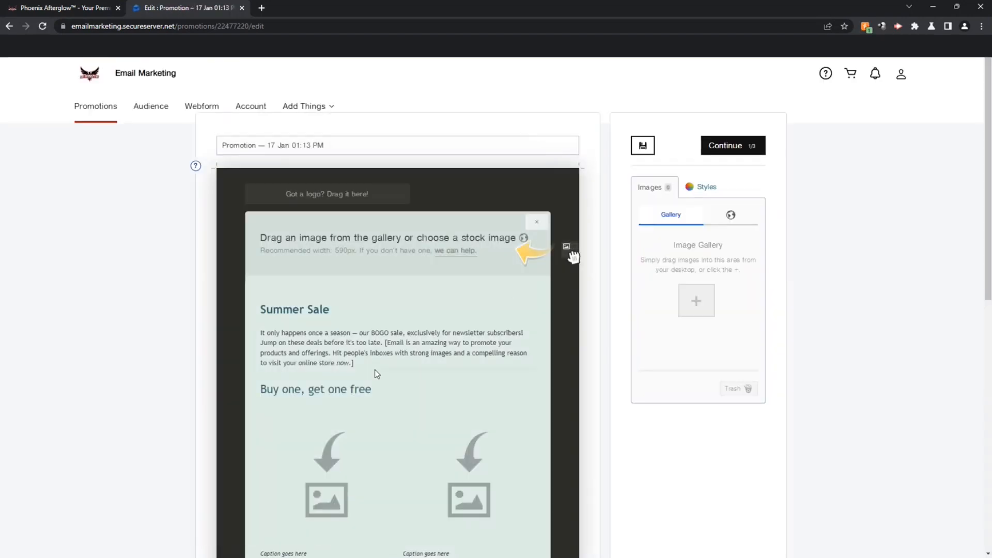
pyautogui.moveTo(991, 200); pyautogui.dragTo(974, 146)
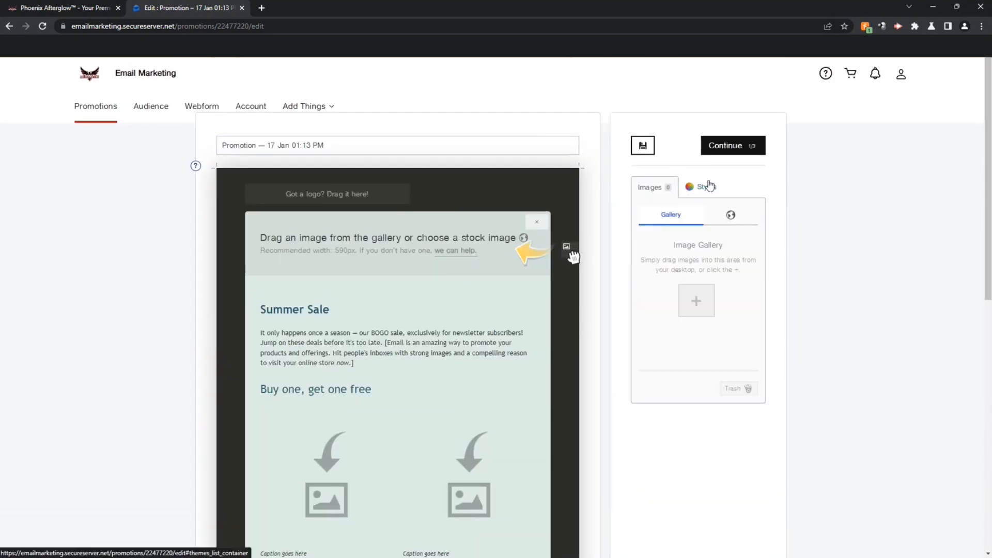
pyautogui.click(710, 185)
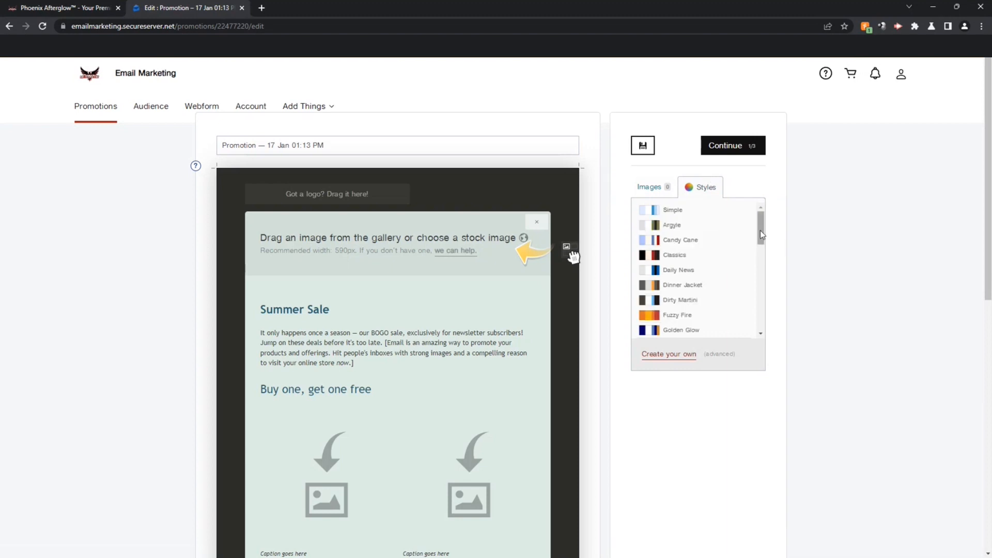
pyautogui.moveTo(761, 230); pyautogui.dragTo(751, 250)
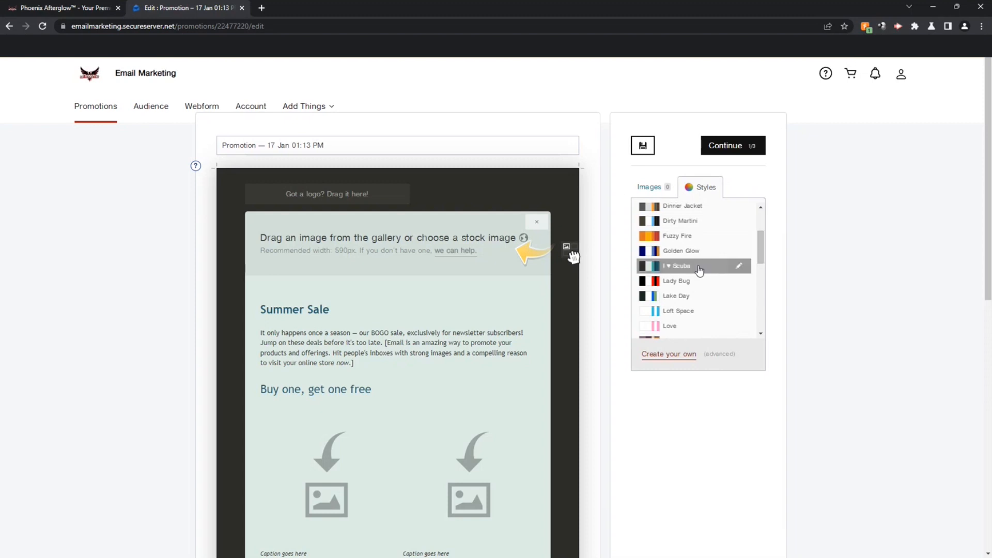
# Step: Start a custom email style and search 'sobe beverages' to open the SoBe website
pyautogui.click(668, 354)
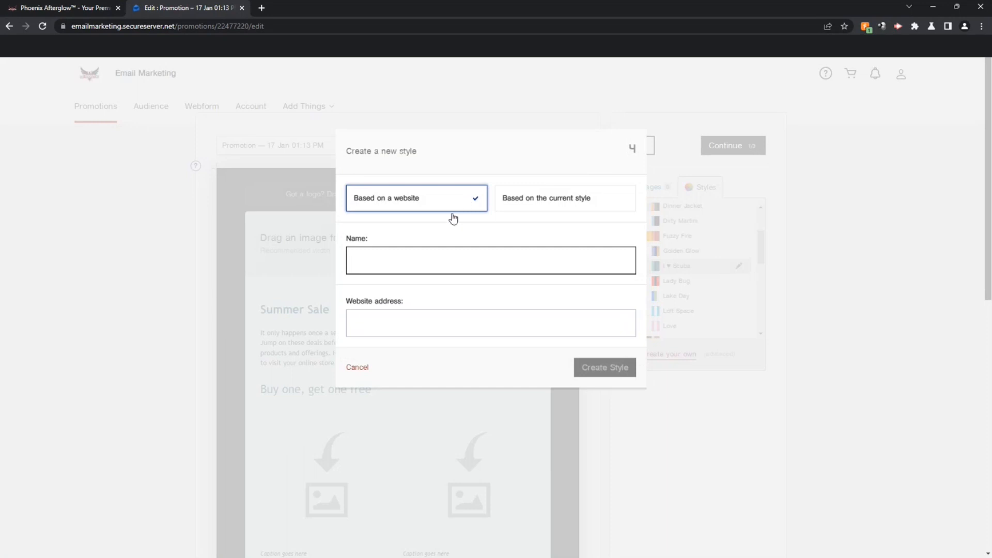
pyautogui.click(263, 9)
pyautogui.write('sob')
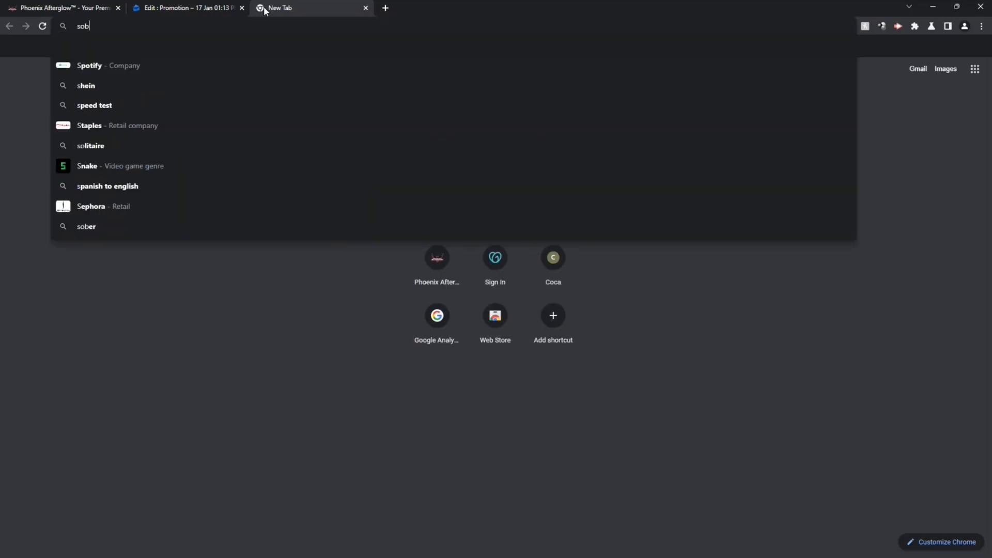
pyautogui.write('e beverages')
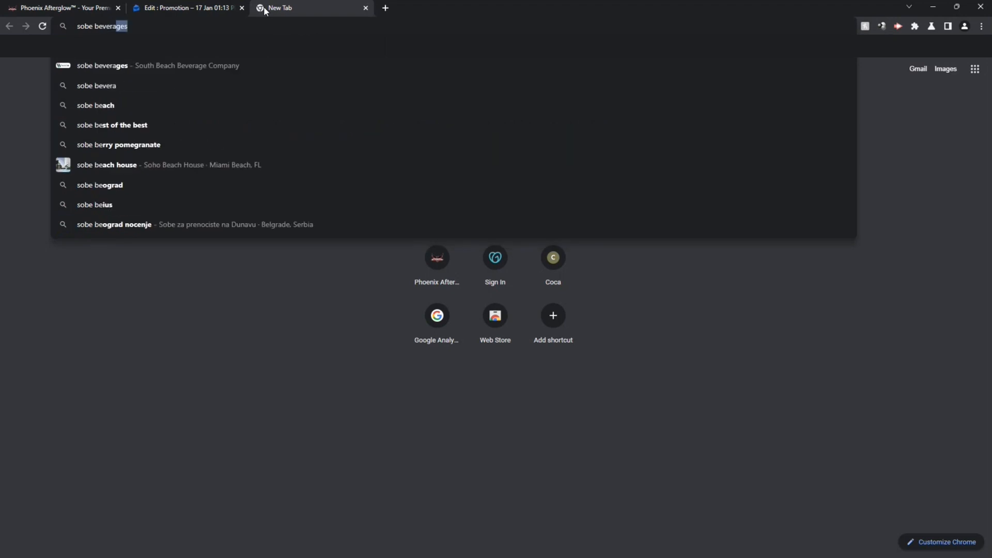
pyautogui.press('Return')
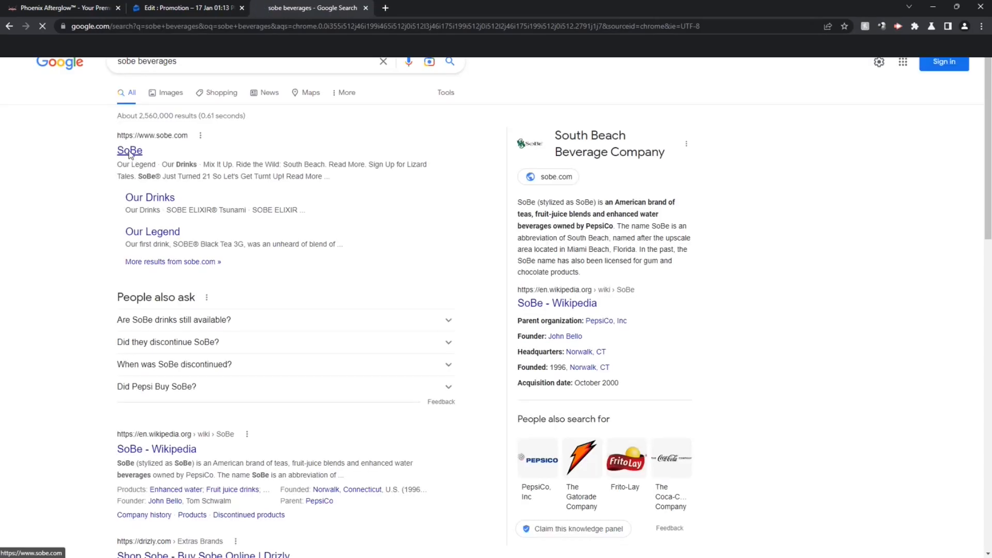
pyautogui.click(131, 154)
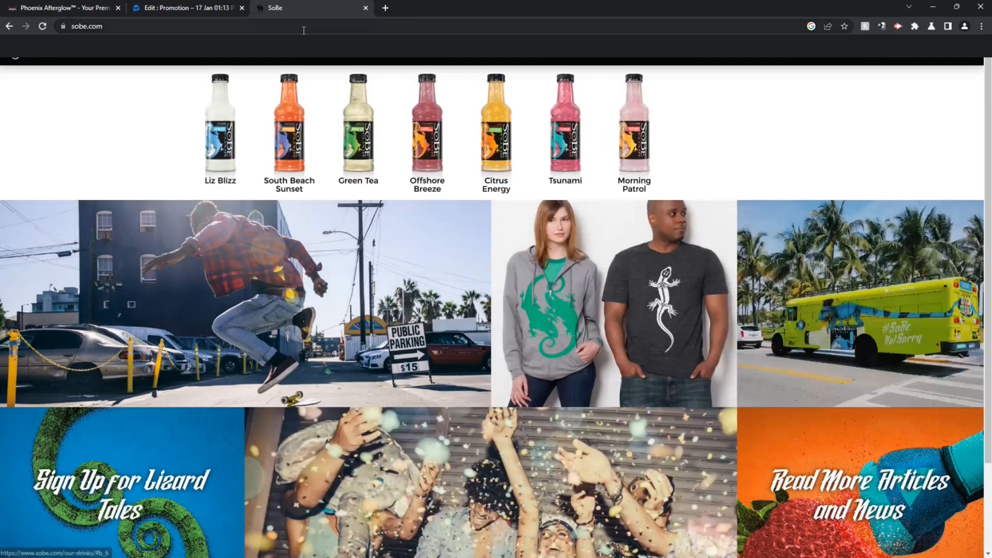
# Step: Copy the sobe.com address and paste it into the new style's name
pyautogui.click(301, 27)
pyautogui.hotkey('ctrl', 'c')
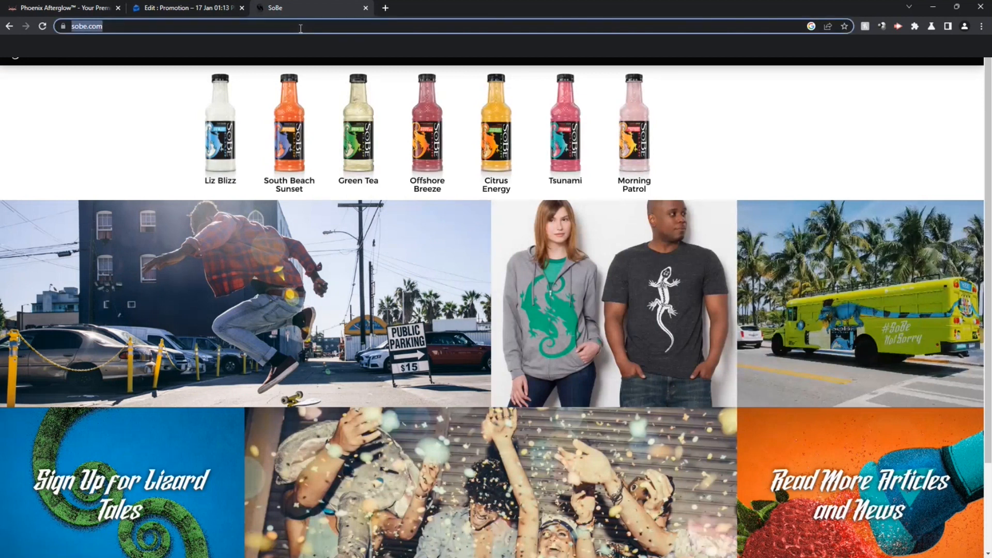
pyautogui.click(180, 9)
pyautogui.hotkey('ctrl', 'v')
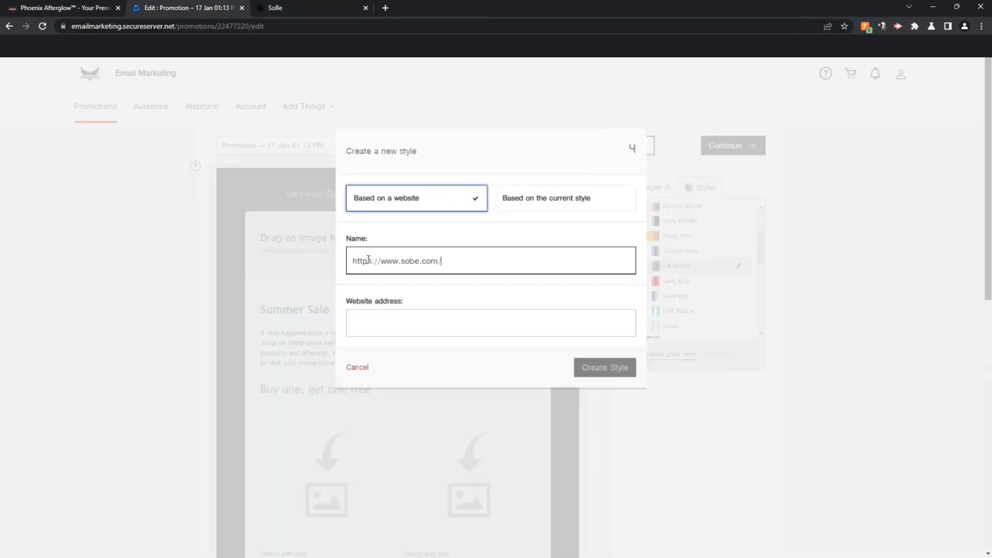
pyautogui.click(393, 318)
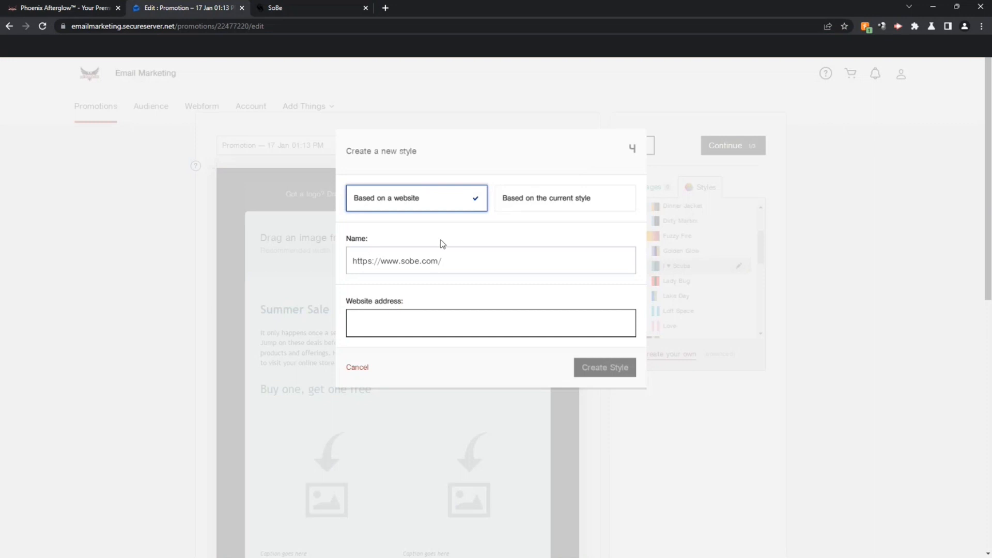
pyautogui.moveTo(457, 252); pyautogui.dragTo(279, 241)
pyautogui.write('Sob')
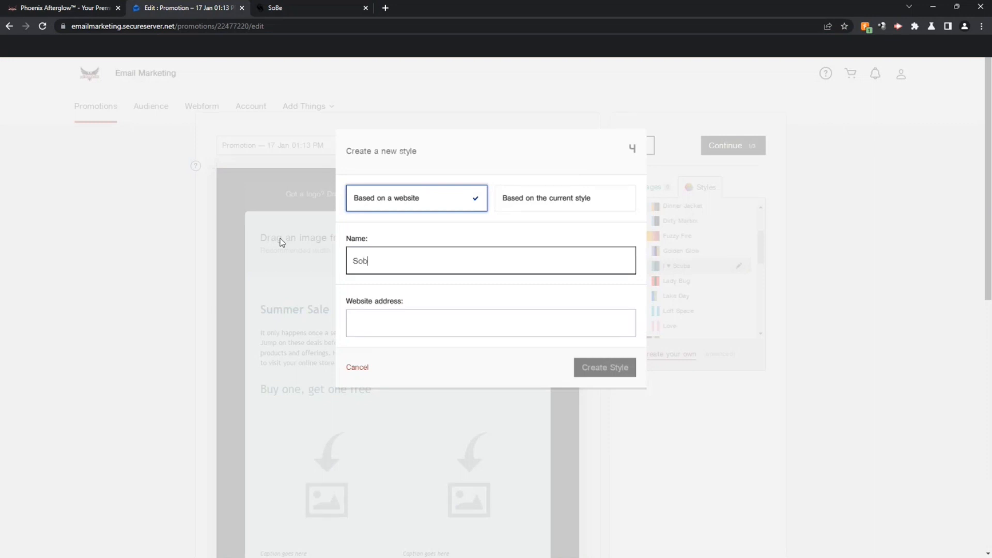
pyautogui.click(386, 325)
pyautogui.hotkey('ctrl', 'v')
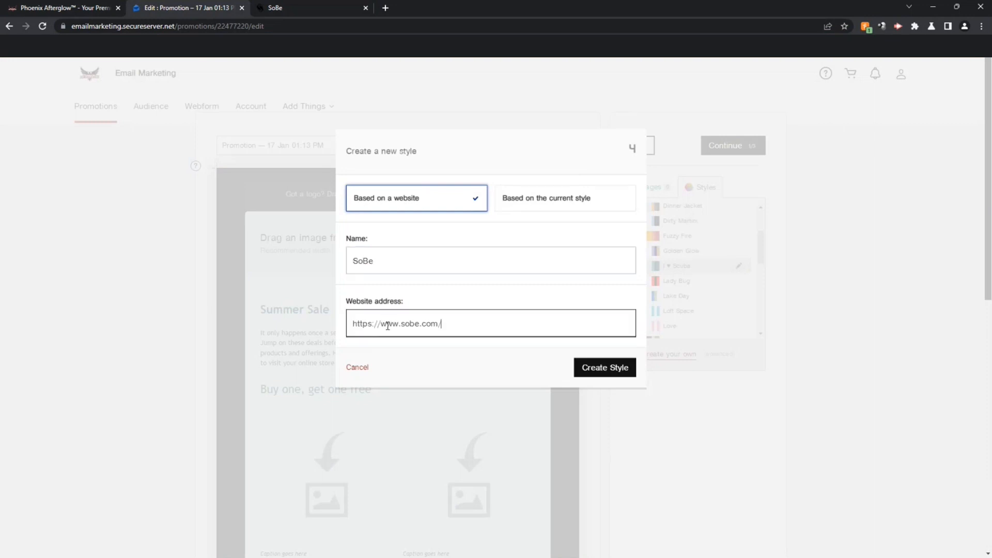
pyautogui.click(589, 362)
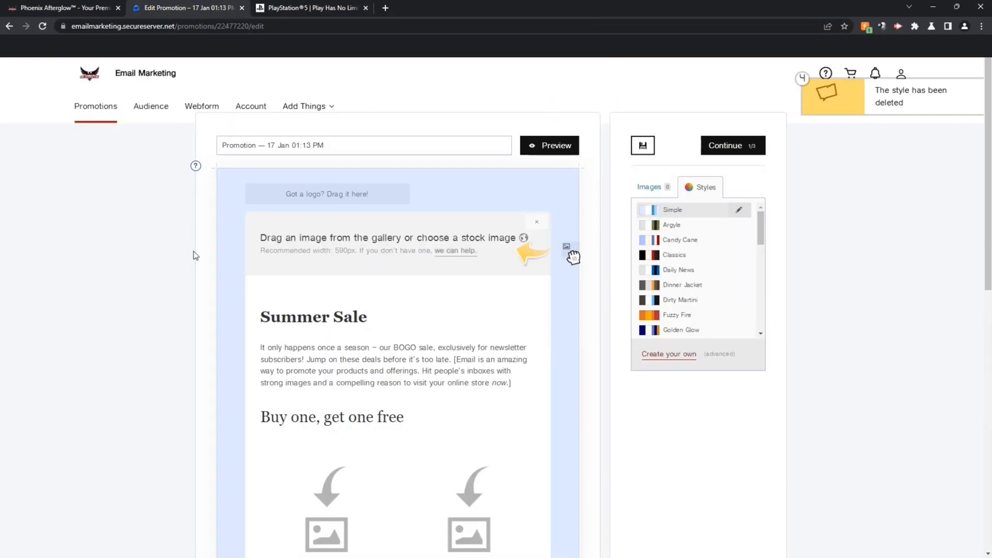
pyautogui.click(690, 354)
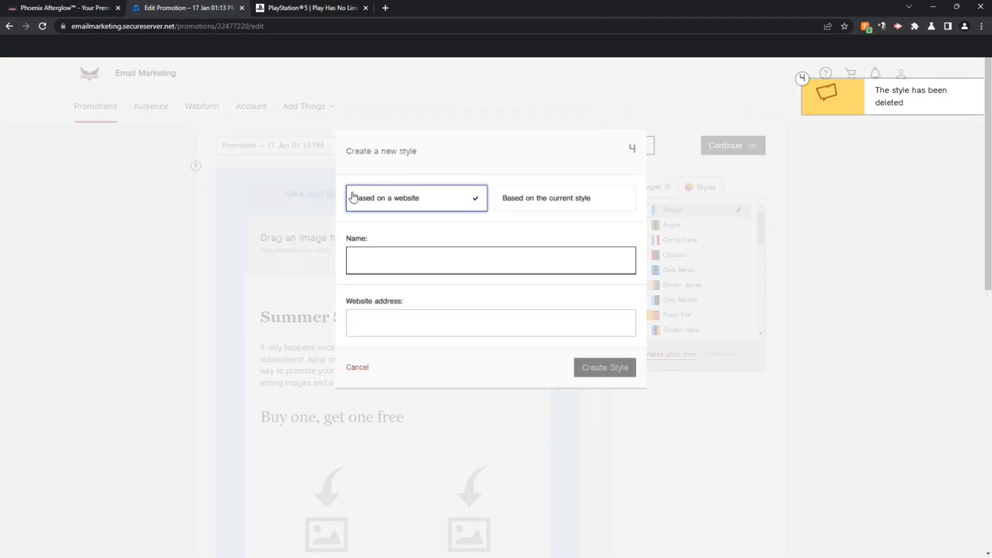
pyautogui.write('Pla')
pyautogui.press('BackSpace')
pyautogui.press('BackSpace')
pyautogui.write('S')
pyautogui.press('Tab')
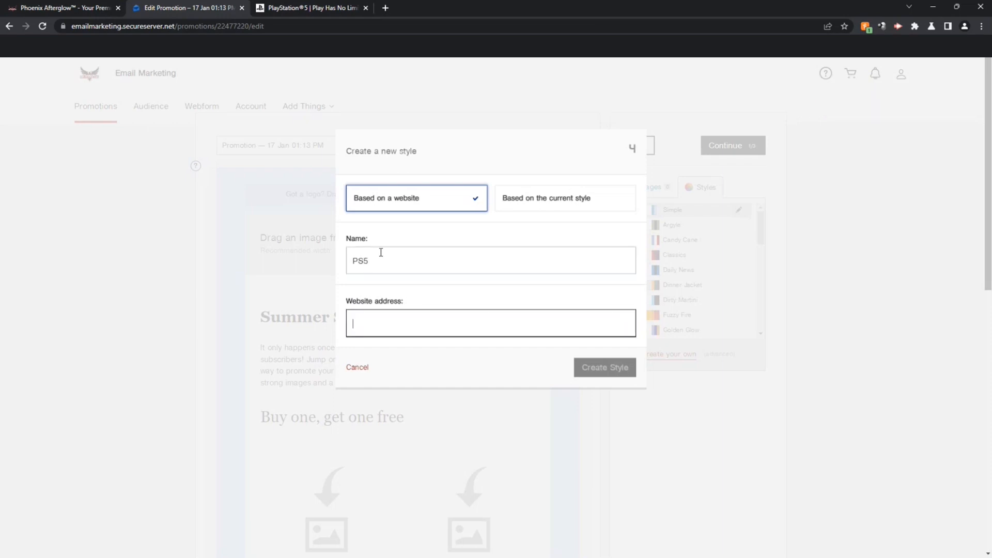
pyautogui.click(333, 14)
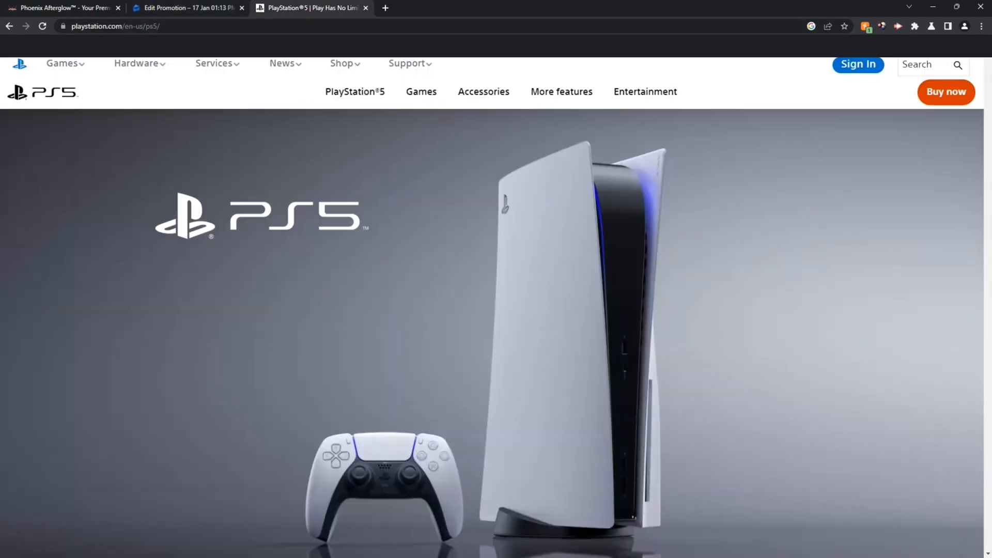
pyautogui.click(234, 25)
pyautogui.hotkey('ctrl', 'c')
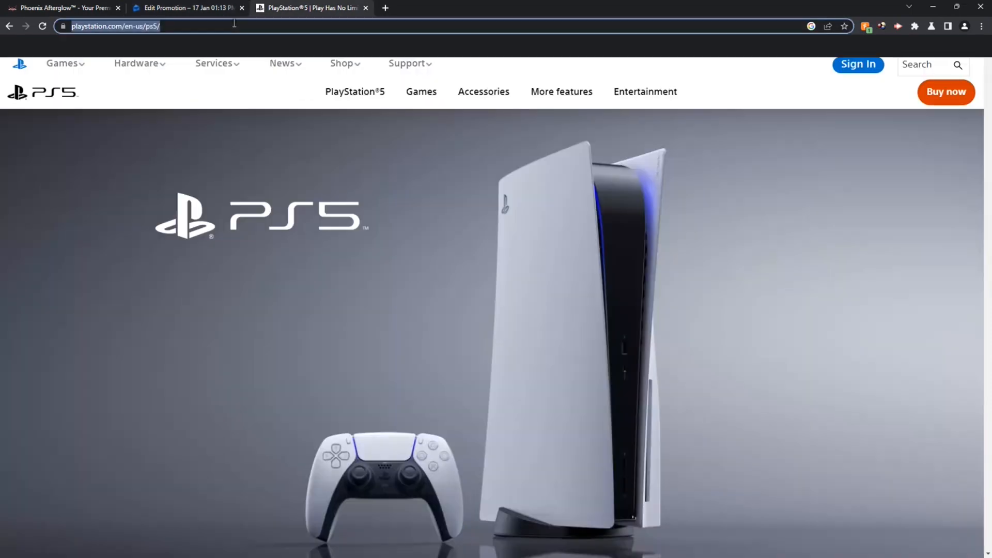
pyautogui.click(208, 7)
pyautogui.hotkey('ctrl', 'v')
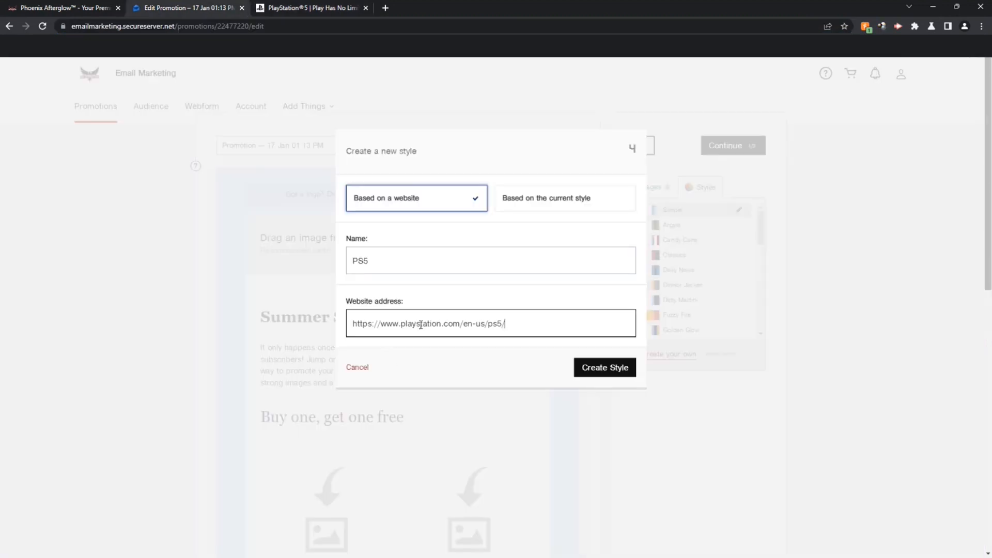
pyautogui.click(610, 368)
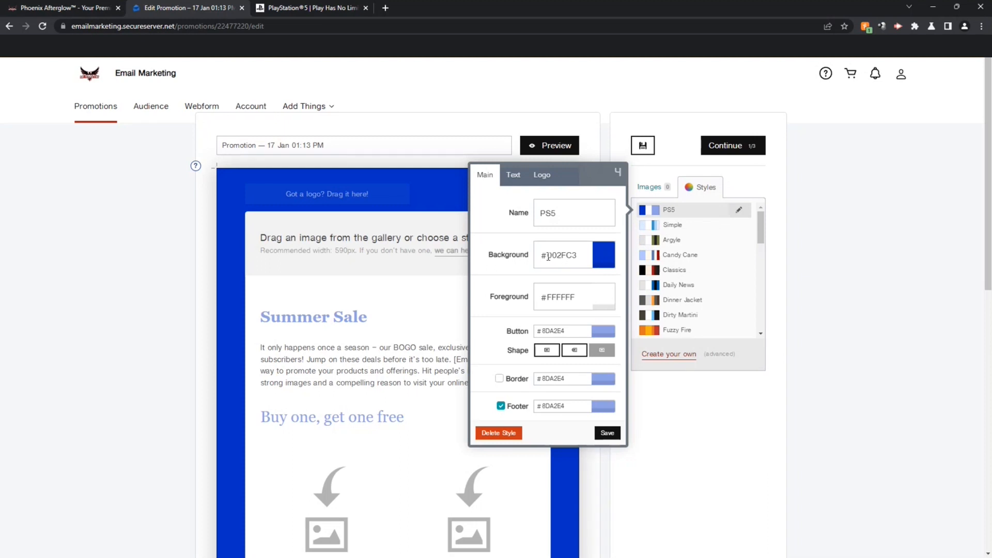
# Step: Set the PS5 style's background colour to light sky blue #00BFFF
pyautogui.click(604, 257)
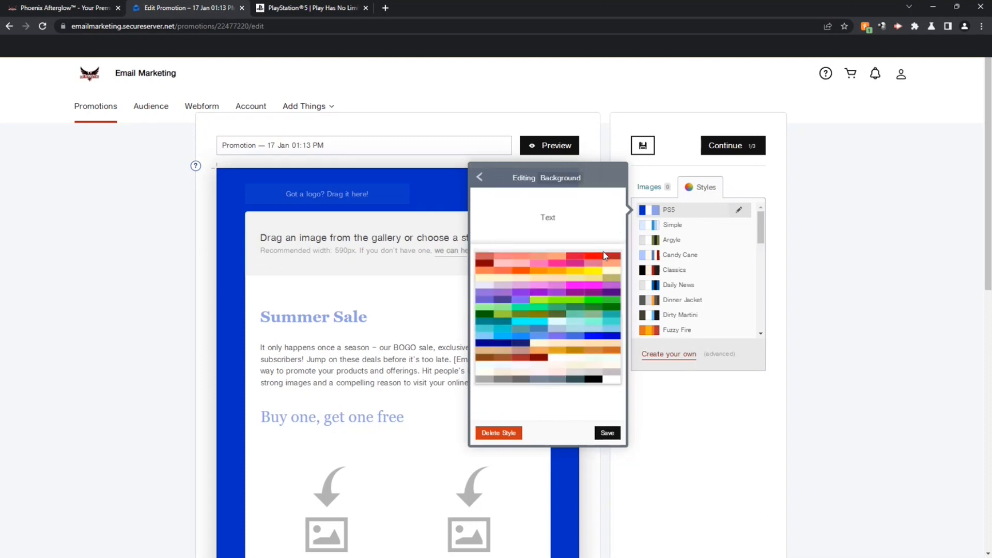
pyautogui.click(511, 339)
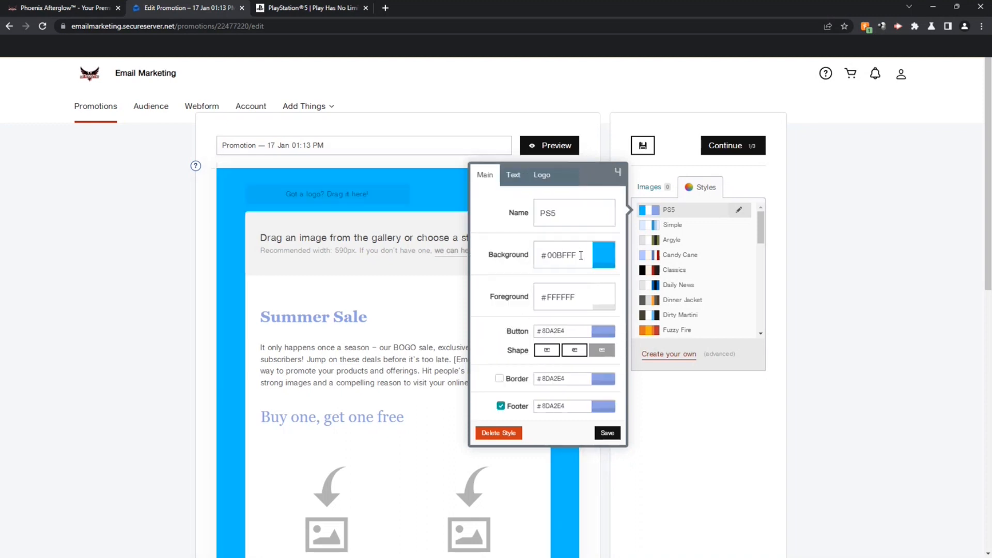
pyautogui.moveTo(581, 256); pyautogui.dragTo(541, 258)
pyautogui.click(552, 259)
pyautogui.click(566, 216)
# Step: Review the Section Title and body Text font settings unchanged, then close the style editor
pyautogui.click(515, 176)
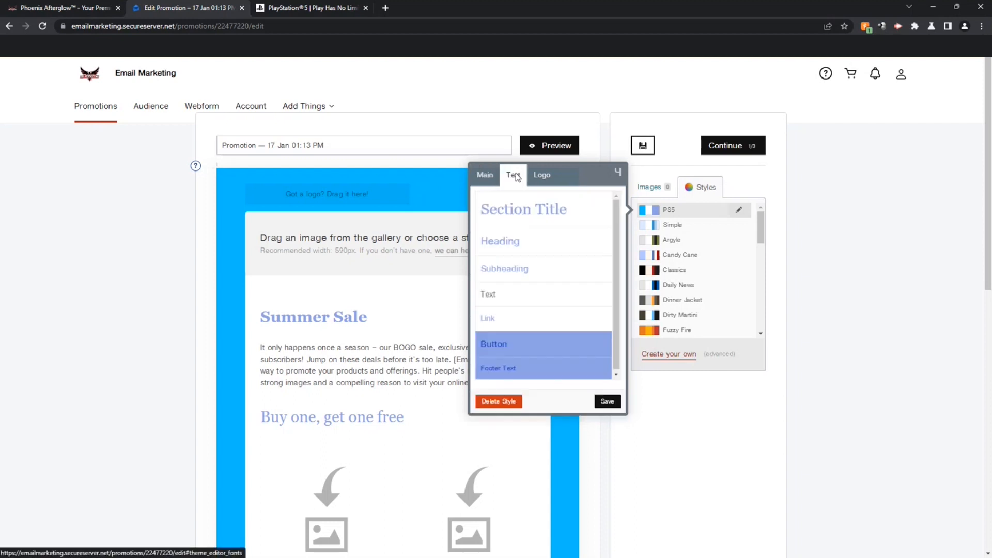
pyautogui.click(521, 206)
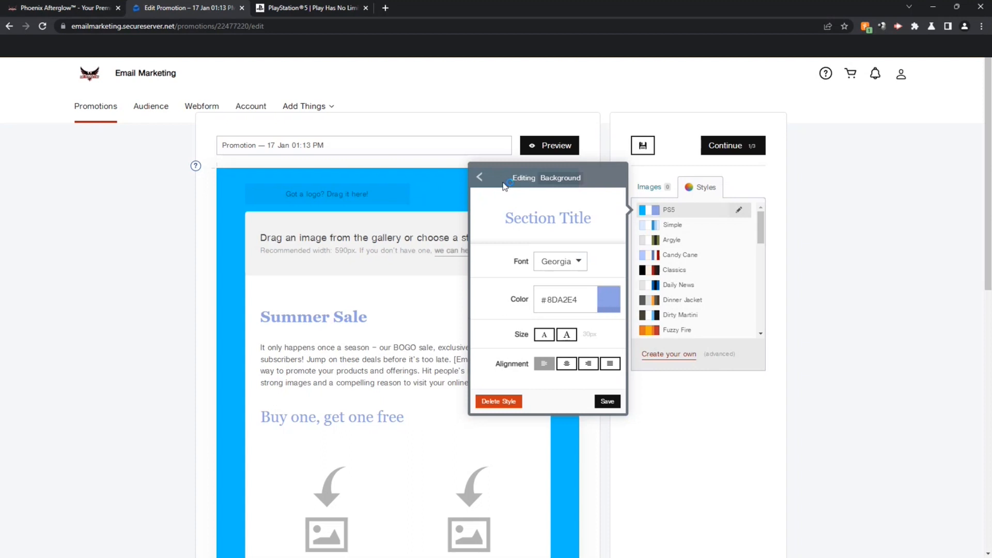
pyautogui.click(481, 177)
pyautogui.click(497, 296)
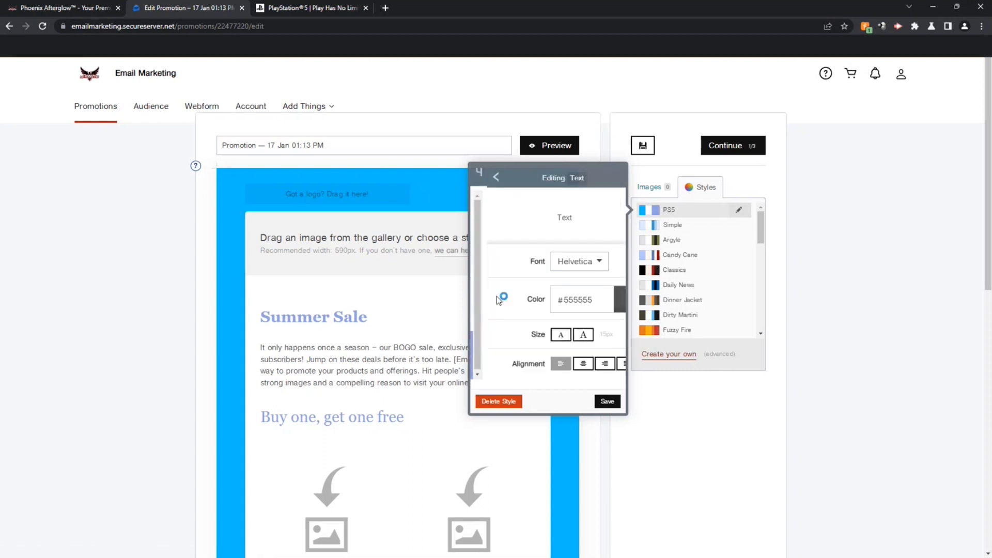
pyautogui.click(582, 263)
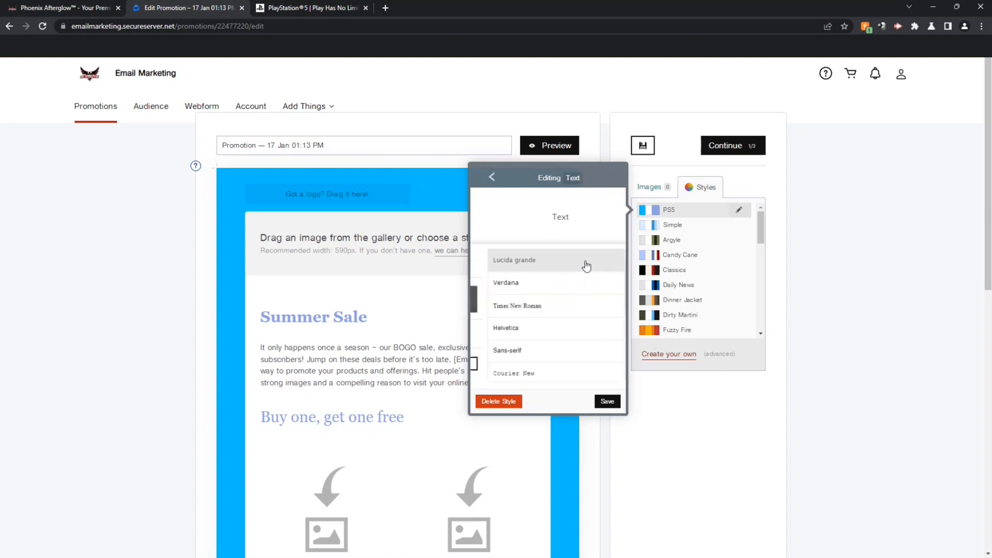
pyautogui.click(486, 180)
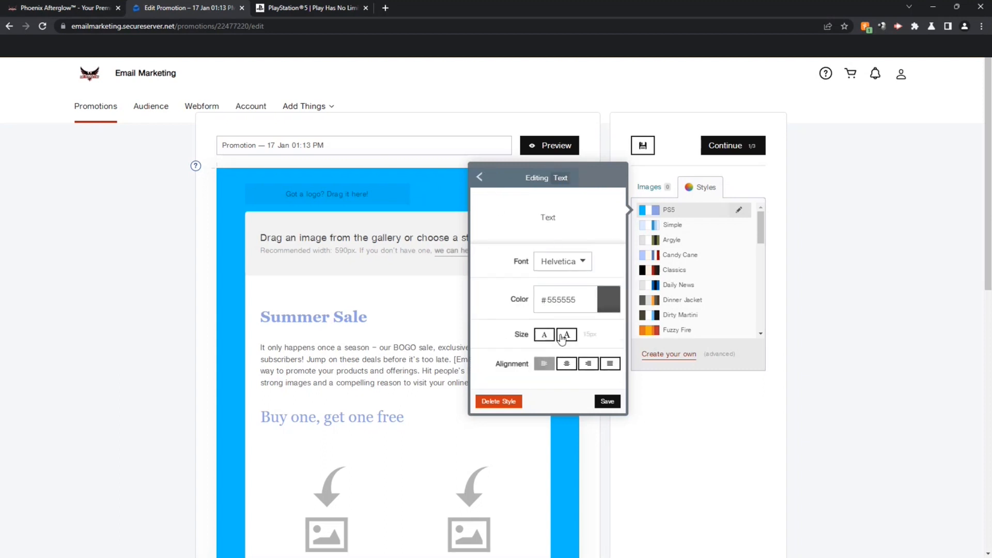
pyautogui.click(488, 182)
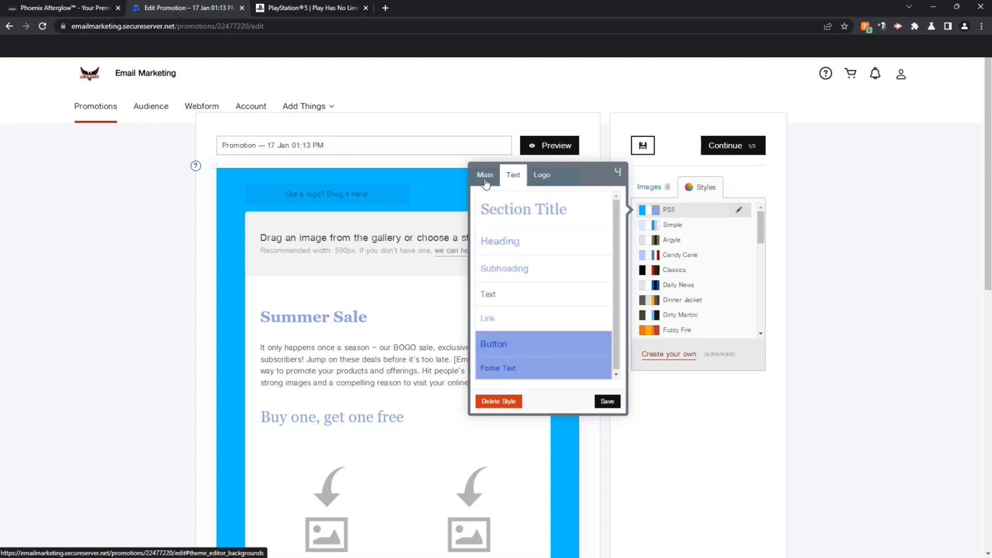
pyautogui.click(306, 188)
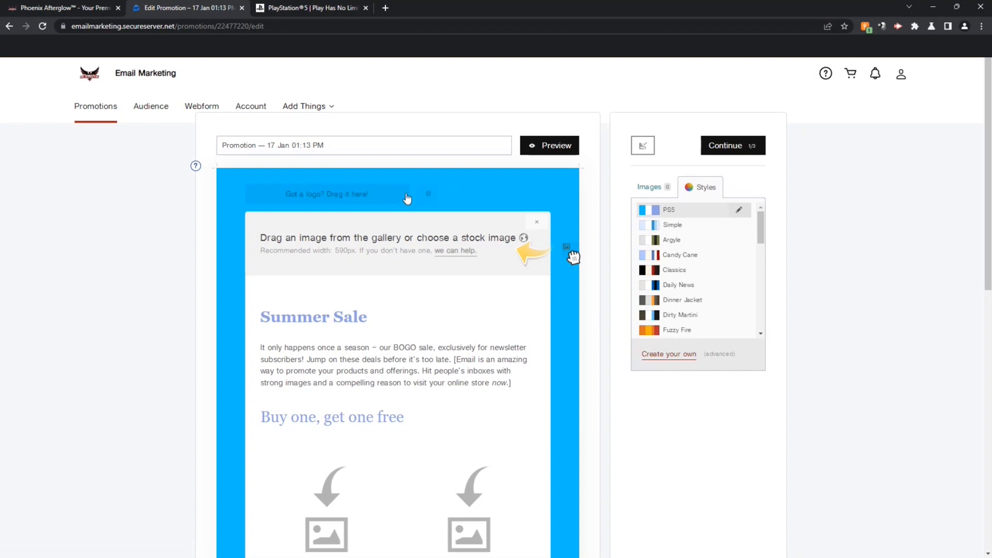
# Step: Save the PS5 logo image from the PlayStation 5 web page to the computer
pyautogui.click(337, 9)
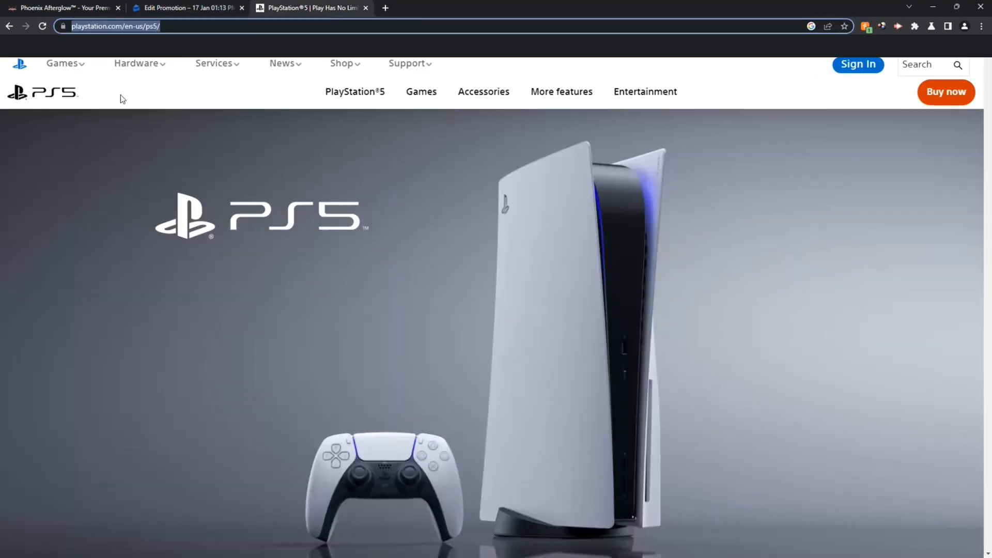
pyautogui.rightClick(47, 93)
pyautogui.click(70, 98)
pyautogui.click(394, 10)
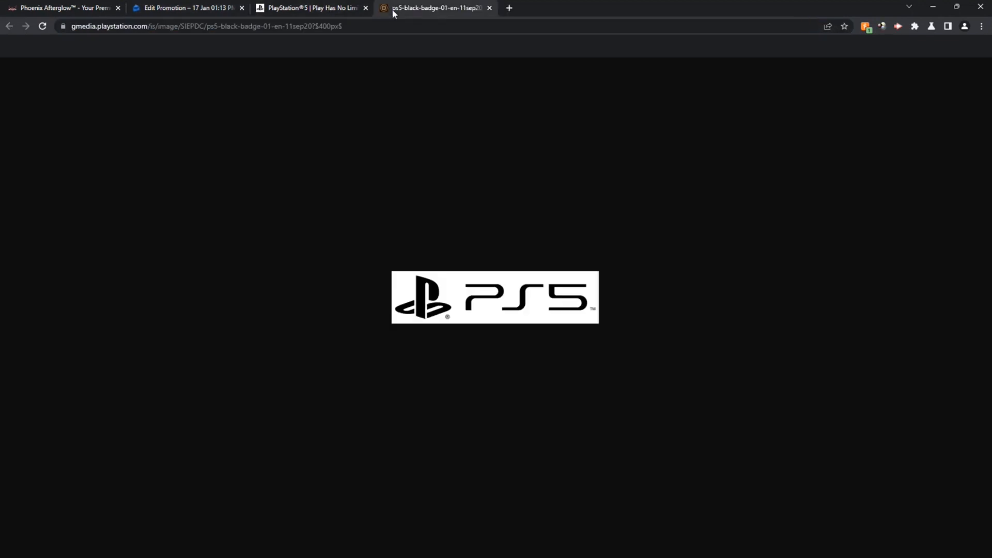
pyautogui.rightClick(502, 307)
pyautogui.click(538, 325)
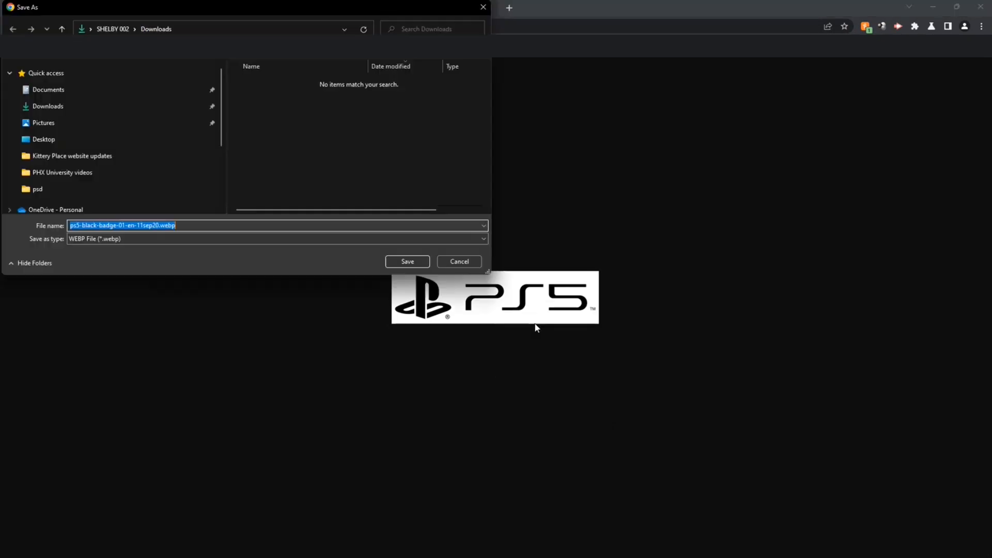
pyautogui.click(61, 102)
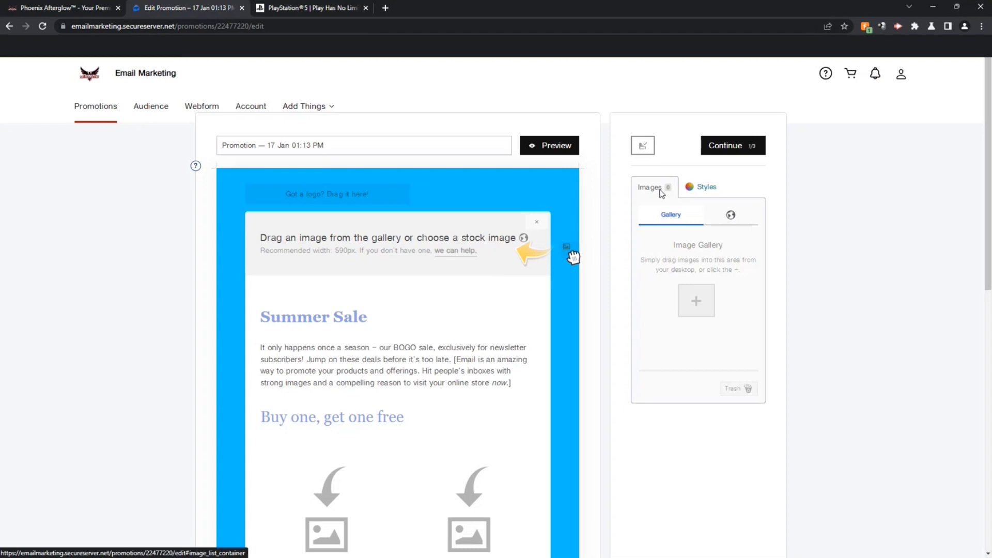
# Step: Upload PS5.jpg from Downloads to the image gallery and drag it into the email's logo spot
pyautogui.click(701, 188)
pyautogui.click(658, 196)
pyautogui.click(694, 300)
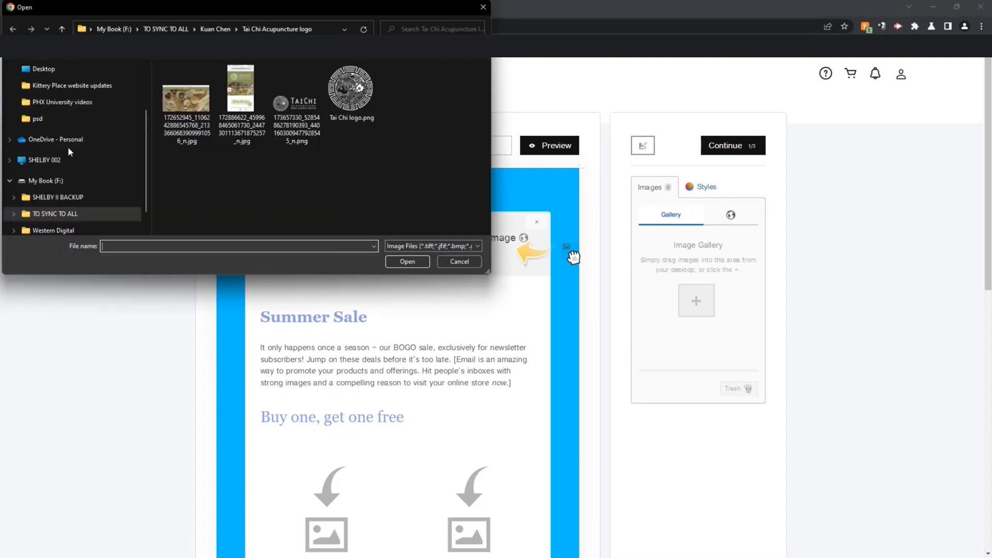
pyautogui.scroll(-1, 130, 167)
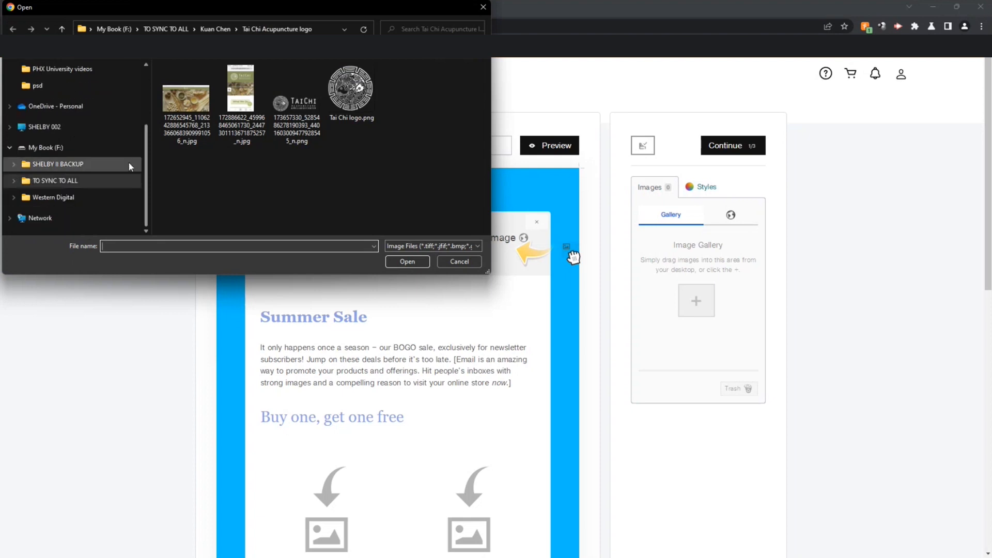
pyautogui.click(44, 127)
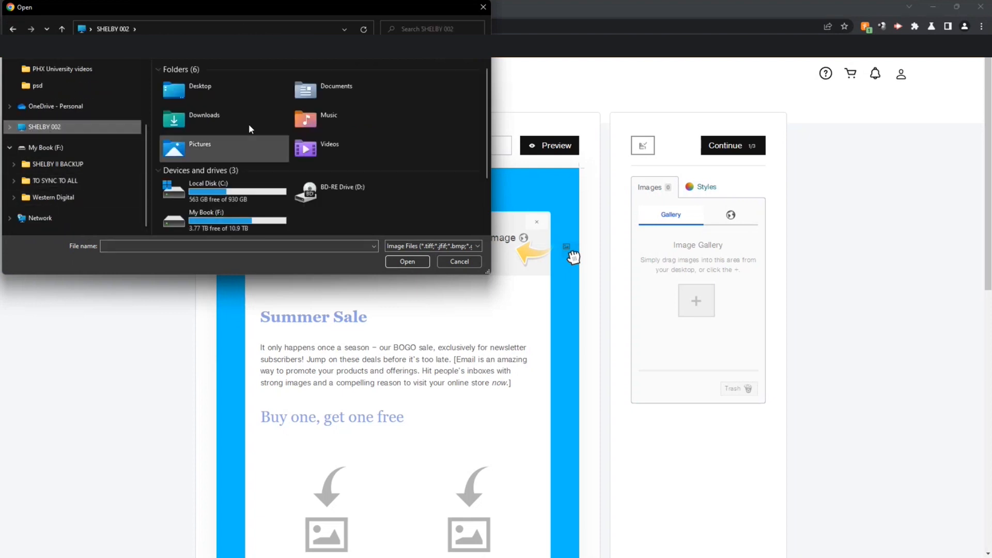
pyautogui.doubleClick(212, 117)
pyautogui.click(190, 97)
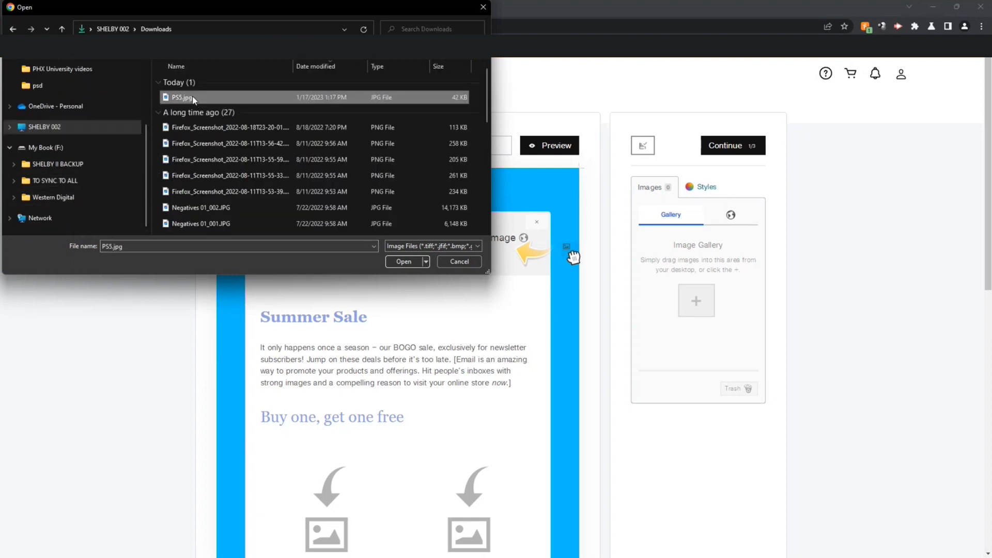
pyautogui.doubleClick(192, 96)
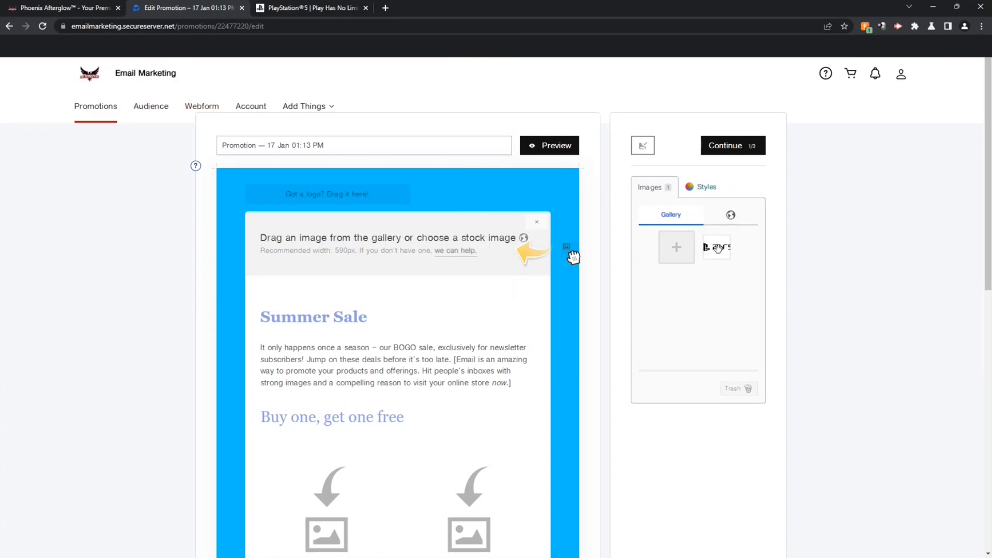
pyautogui.moveTo(718, 247); pyautogui.dragTo(303, 196)
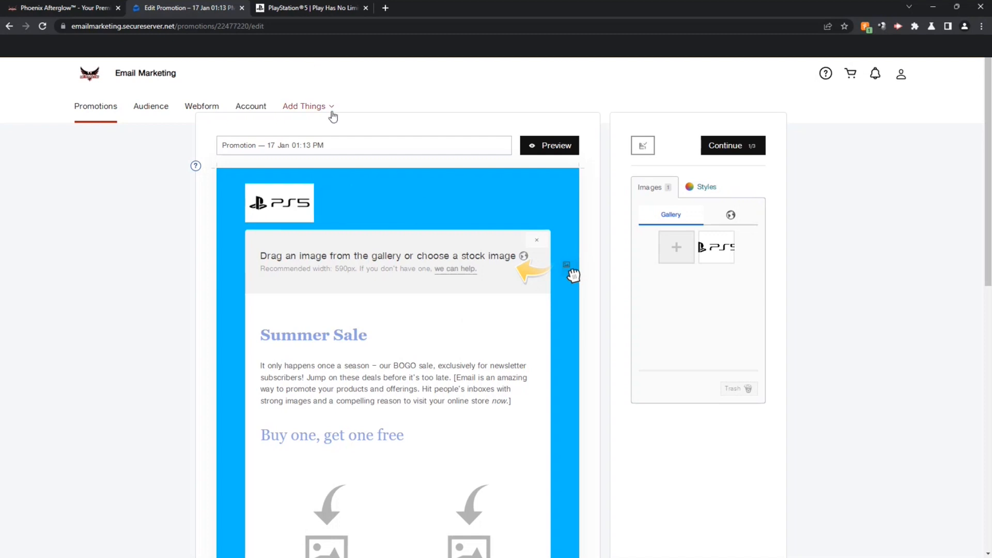
# Step: Edit the PS5 style and save its background as white #FFFFFF instead of blue
pyautogui.click(704, 189)
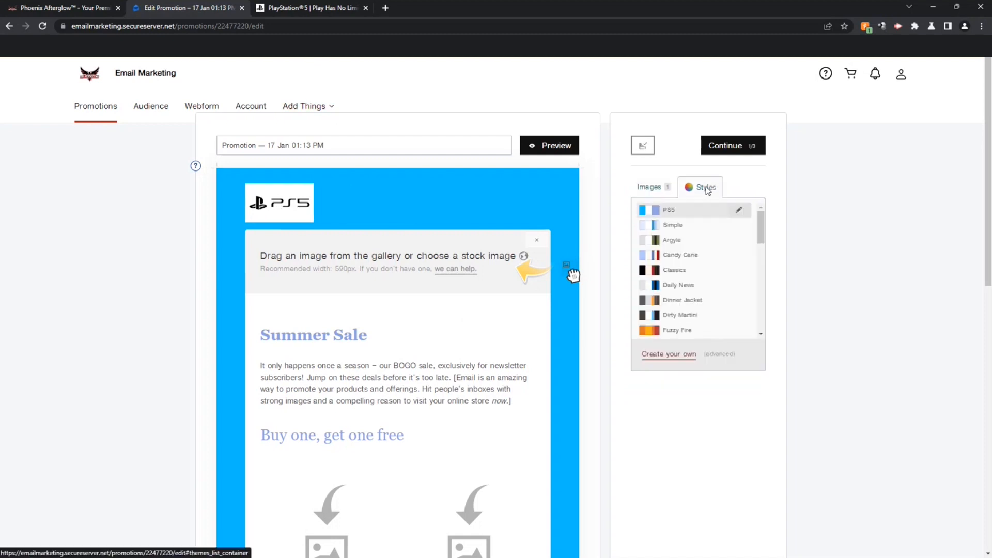
pyautogui.click(726, 209)
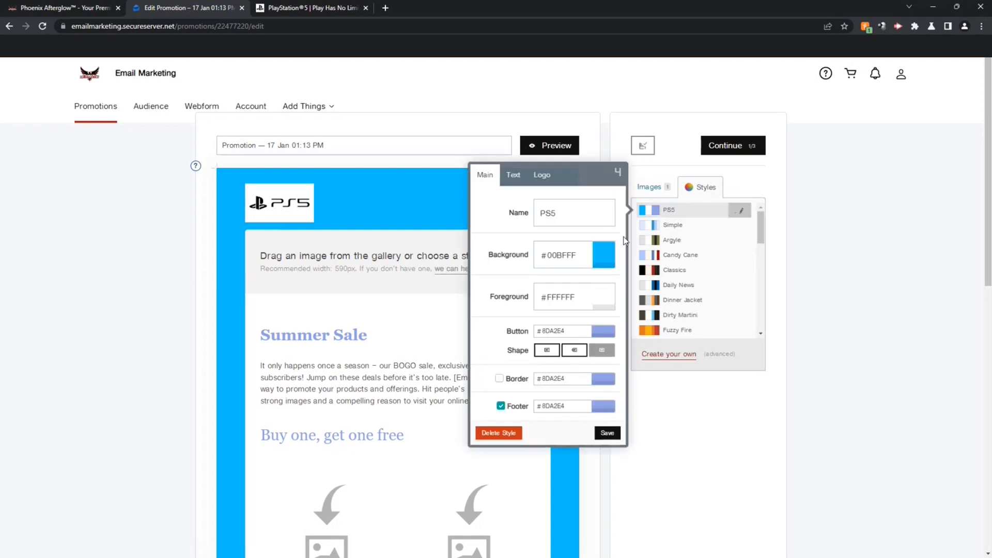
pyautogui.click(603, 256)
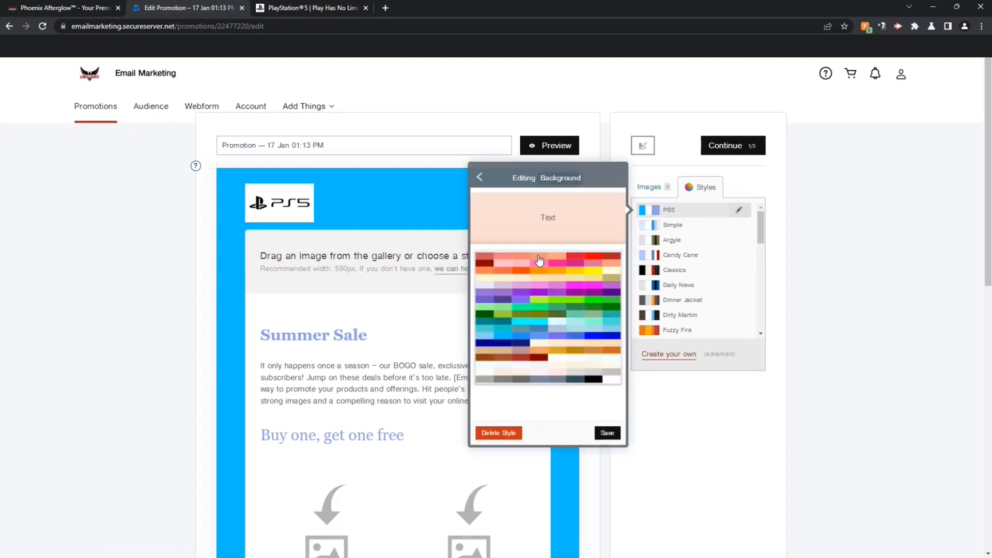
pyautogui.click(480, 177)
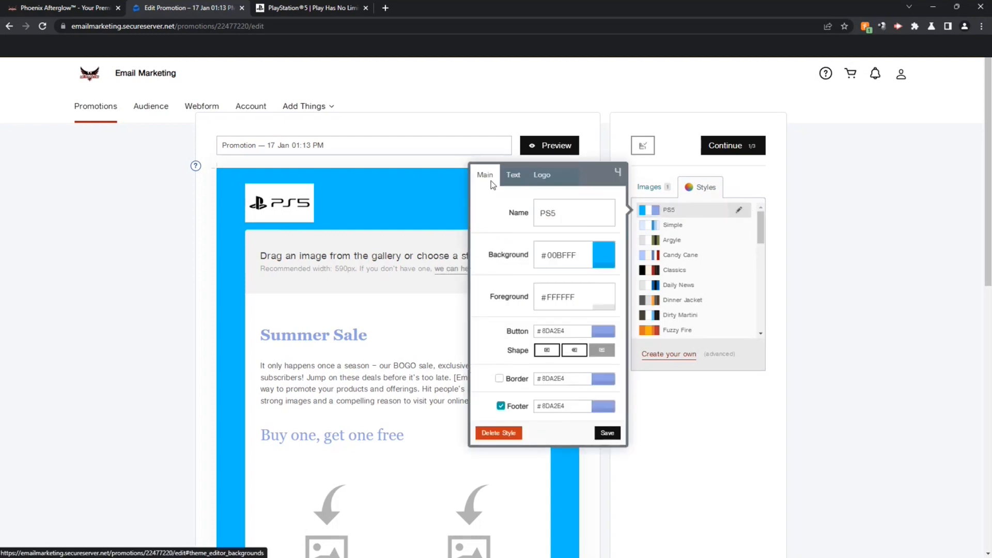
pyautogui.click(600, 252)
pyautogui.click(606, 380)
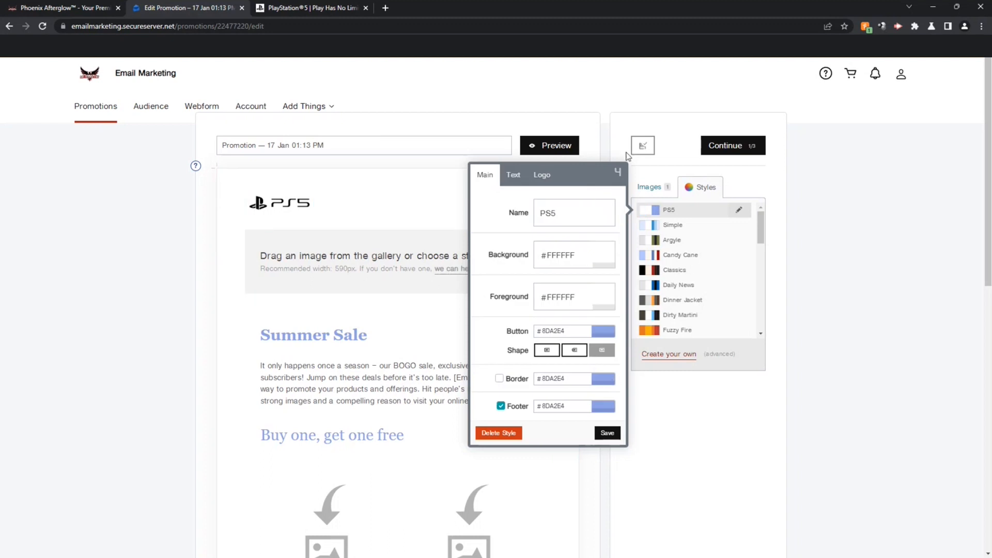
pyautogui.click(618, 173)
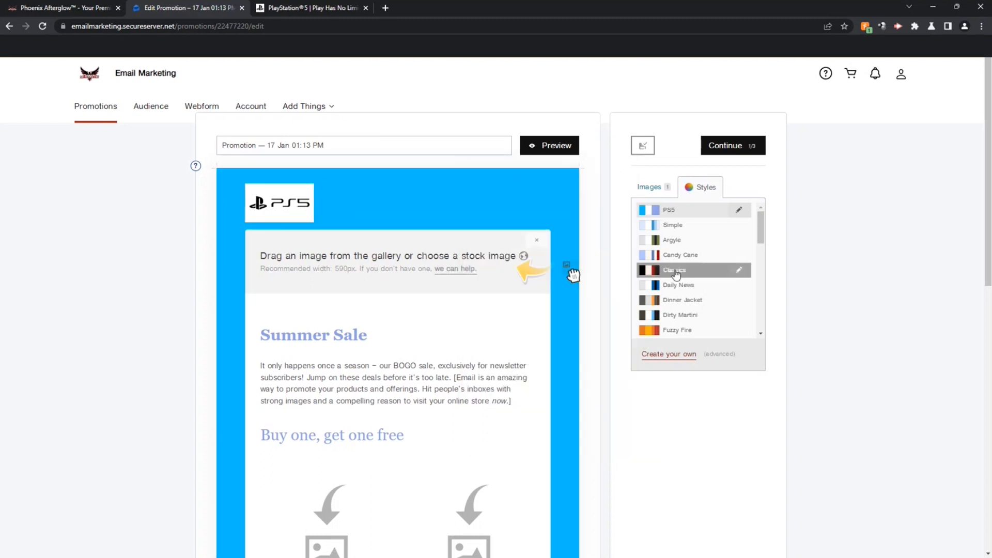
pyautogui.click(739, 209)
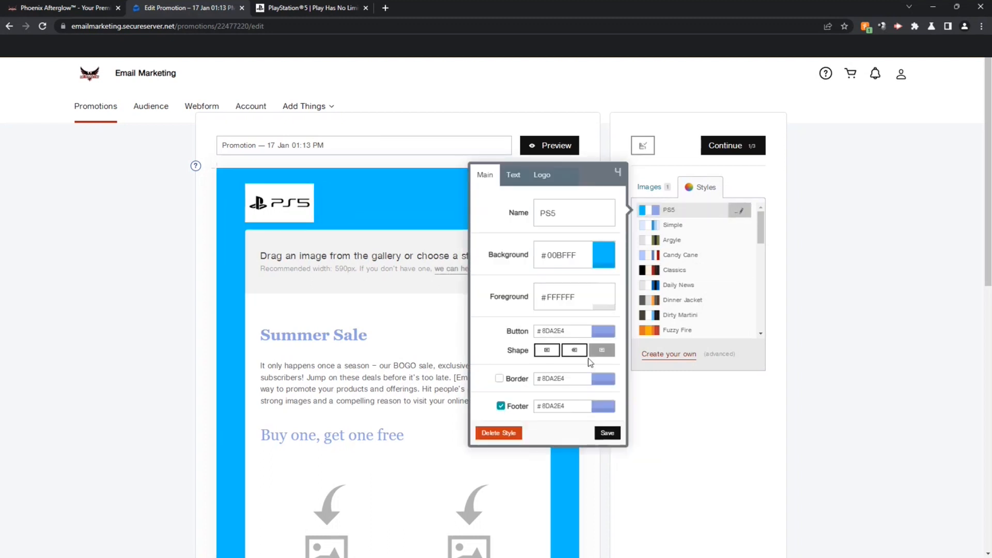
pyautogui.click(600, 258)
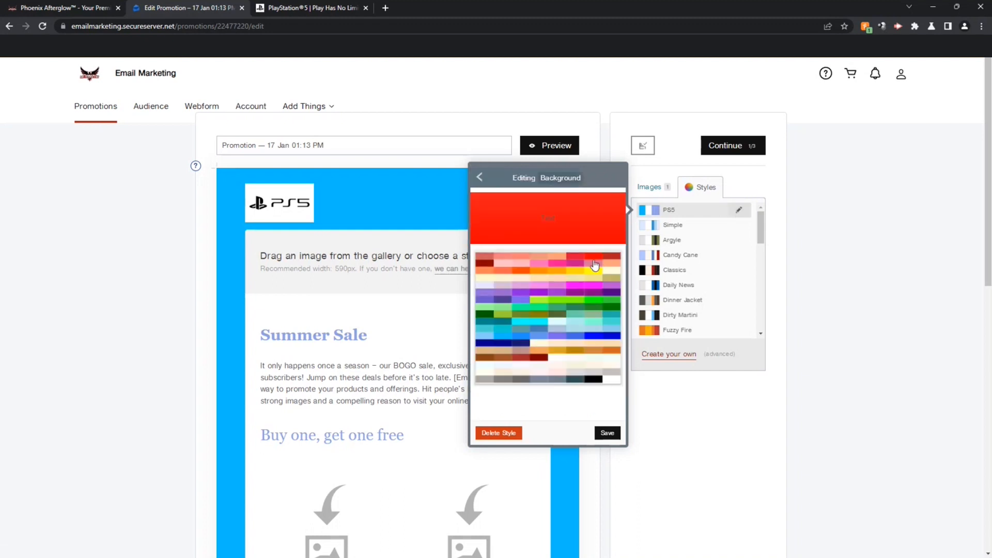
pyautogui.click(610, 381)
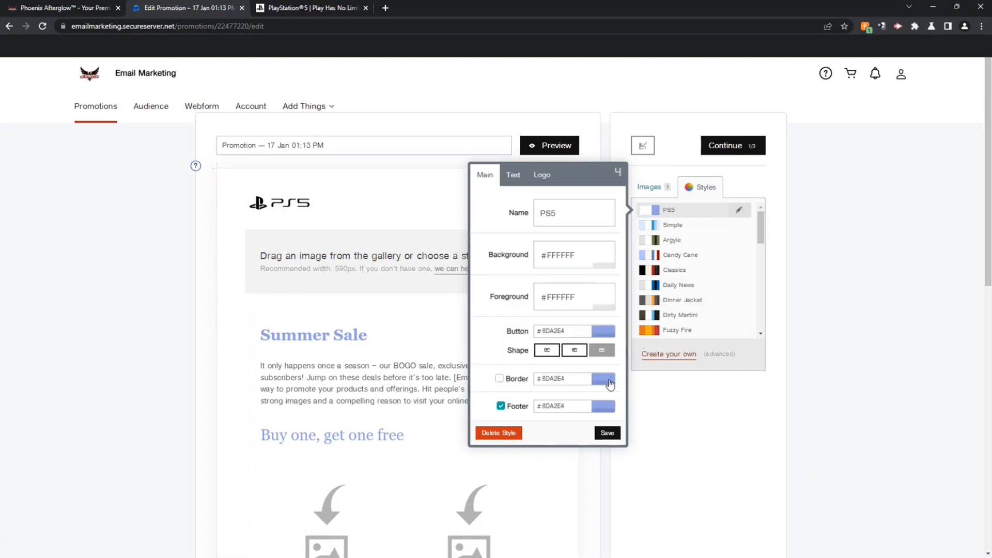
pyautogui.click(607, 433)
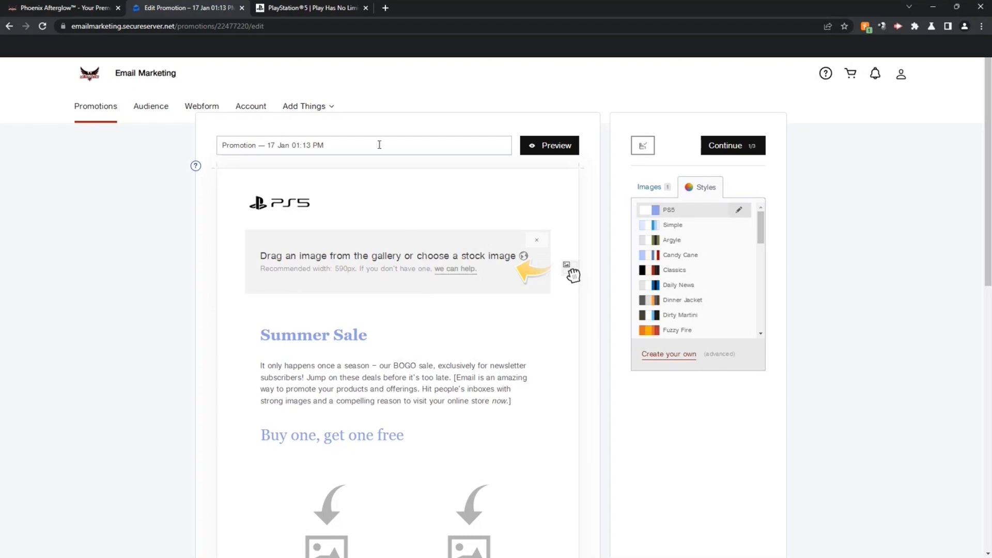
pyautogui.click(343, 9)
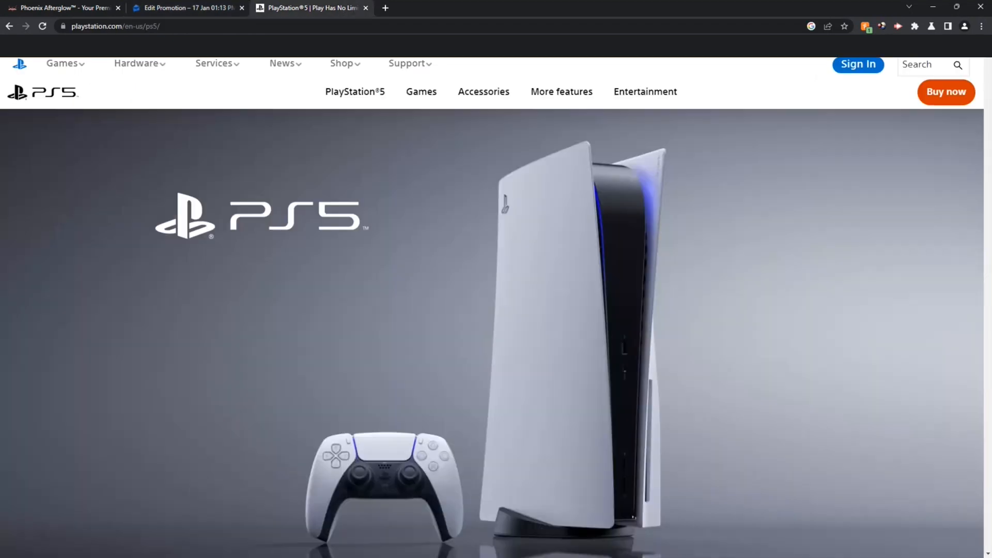
# Step: Go to gamerdium.com in a new tab and open its PS5 Console page
pyautogui.moveTo(988, 58); pyautogui.dragTo(985, 431)
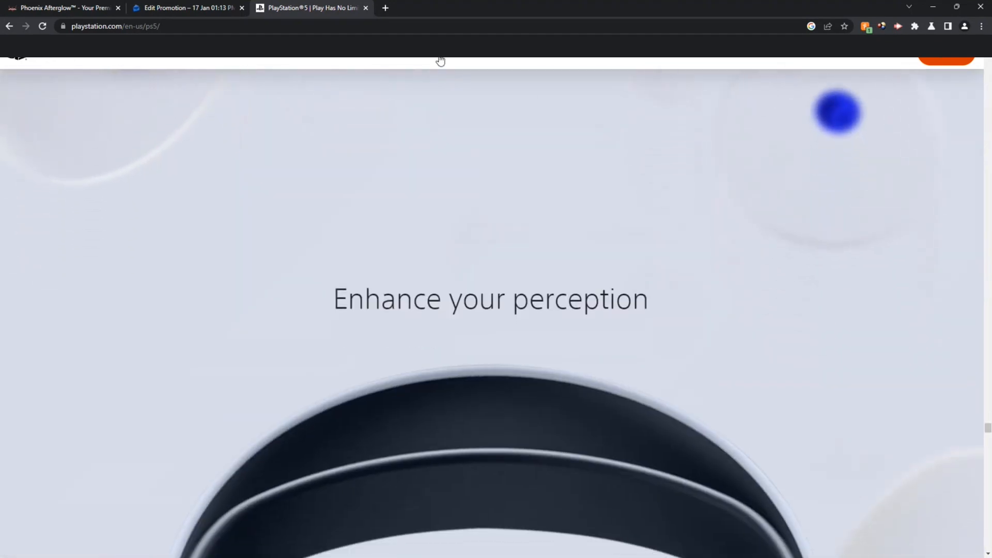
pyautogui.click(389, 10)
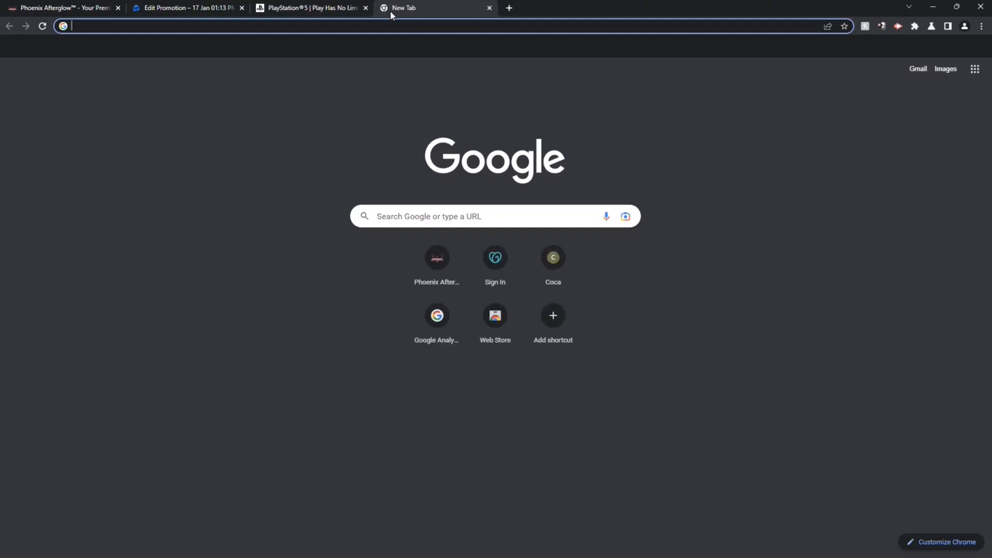
pyautogui.write('gamerdium.com')
pyautogui.press('Return')
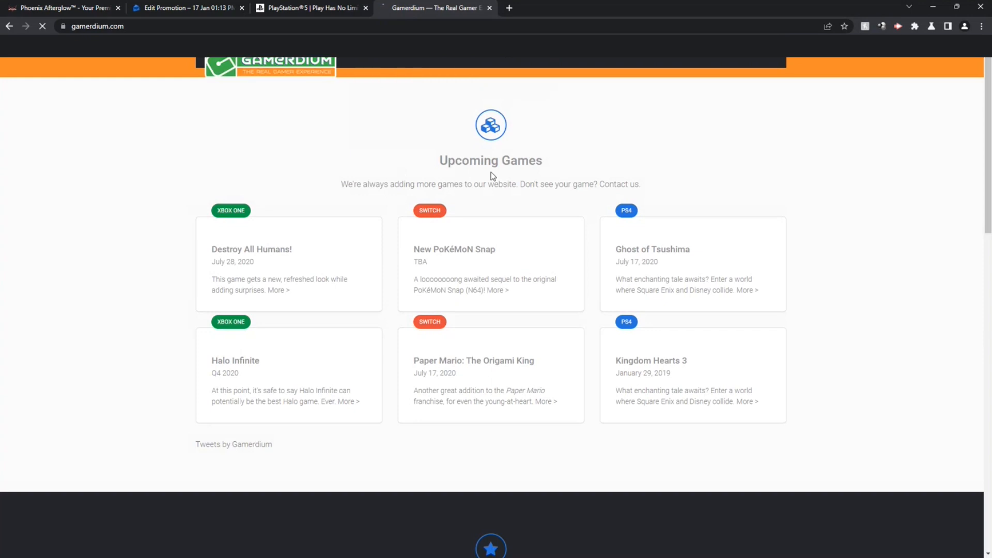
pyautogui.scroll(-5, 990, 220)
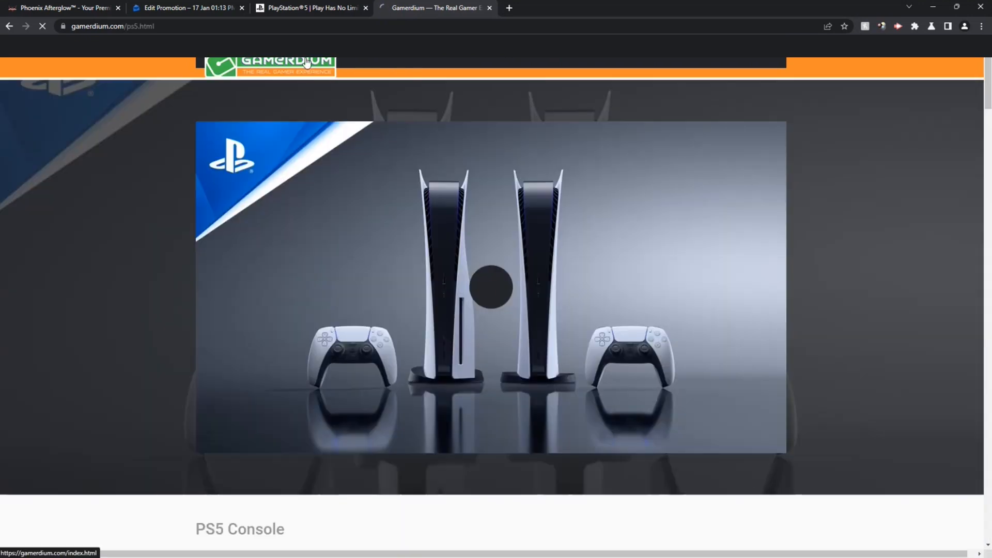
pyautogui.click(802, 208)
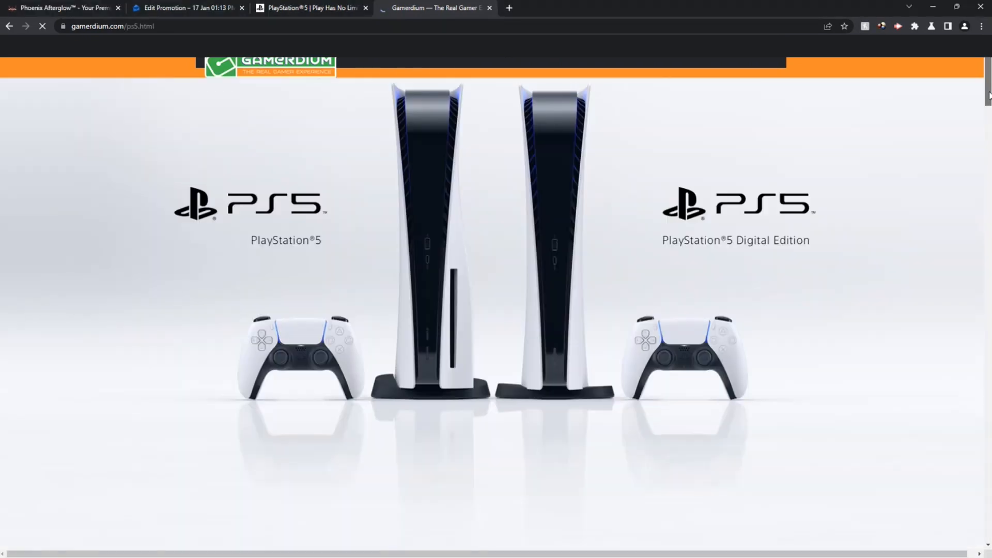
# Step: Save the PS5 Family.png console image to Downloads and return to the promotion editor
pyautogui.moveTo(989, 93); pyautogui.dragTo(989, 244)
pyautogui.rightClick(454, 327)
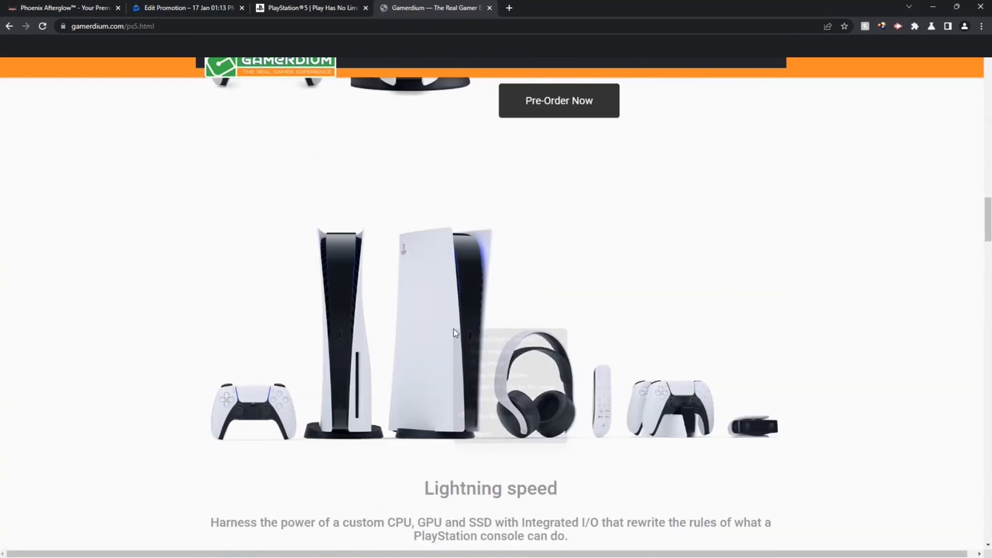
pyautogui.click(486, 337)
pyautogui.click(553, 8)
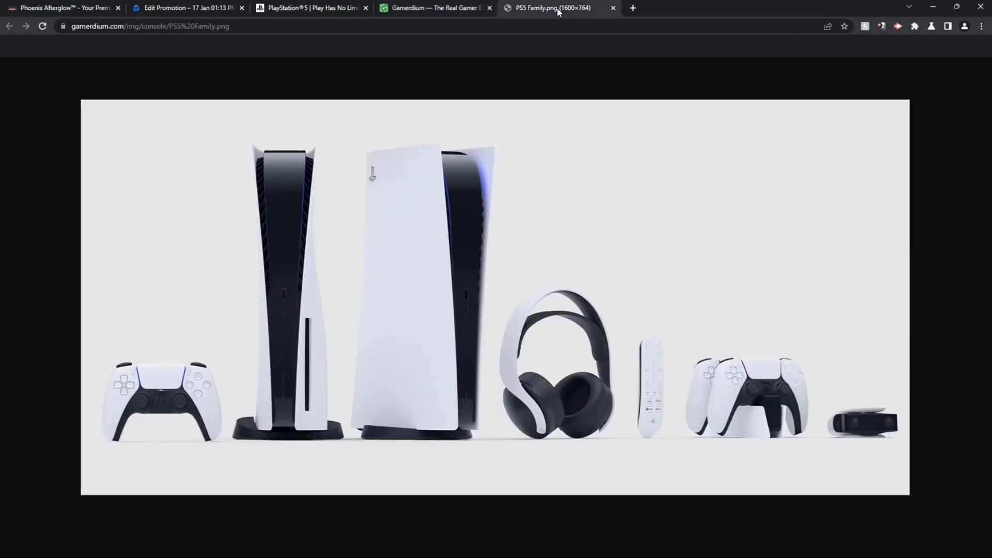
pyautogui.rightClick(429, 222)
pyautogui.click(432, 242)
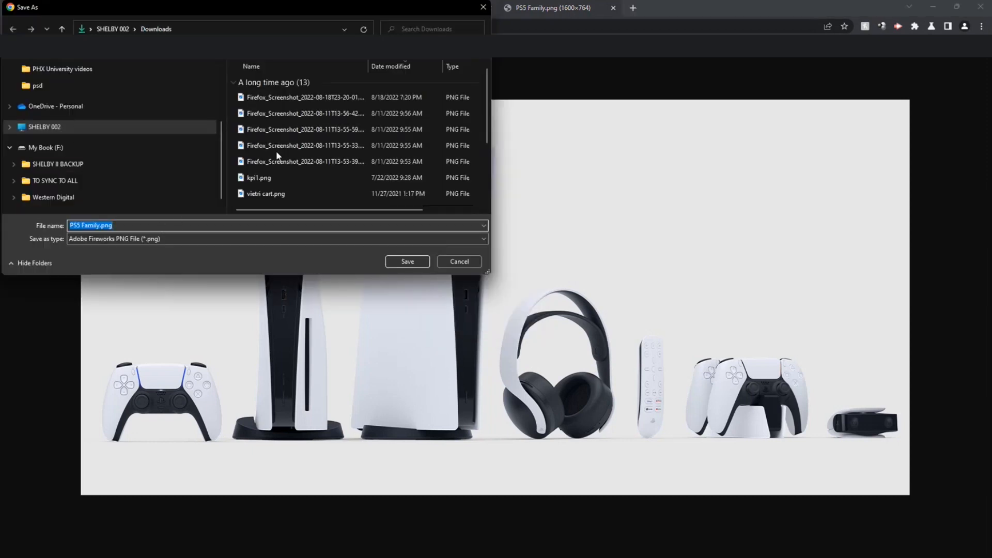
pyautogui.click(413, 263)
pyautogui.click(187, 10)
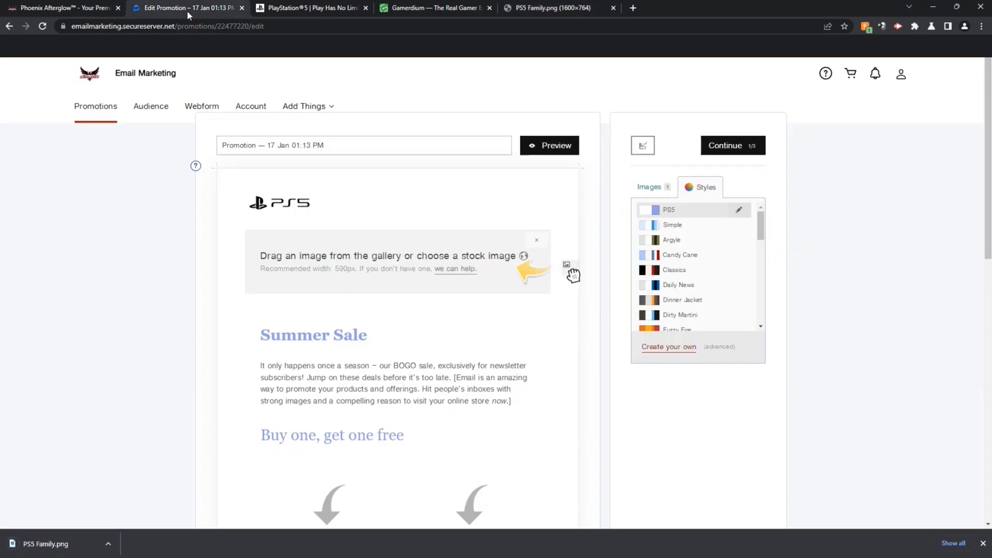
# Step: Upload PS5 Family.png to the gallery and drag it into the email's banner area
pyautogui.click(657, 190)
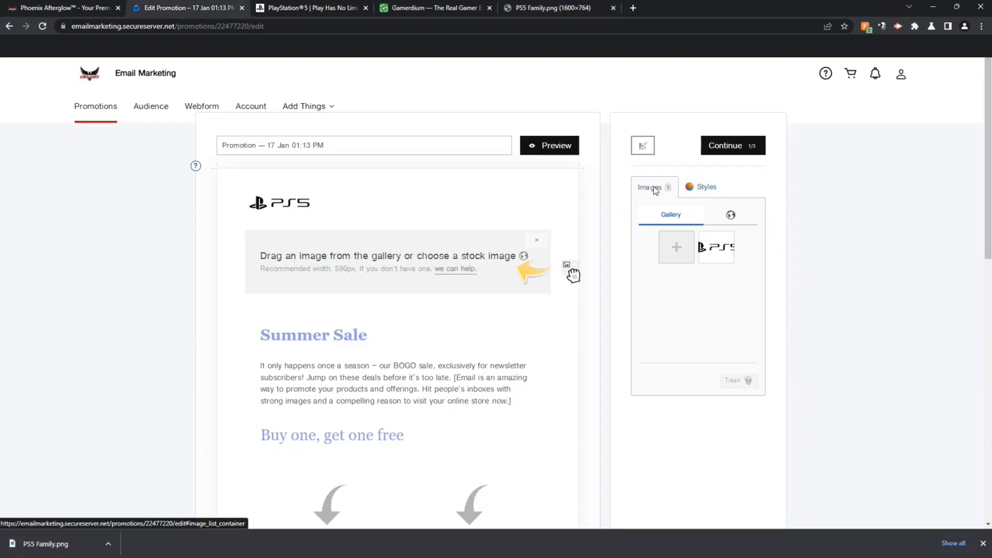
pyautogui.click(673, 247)
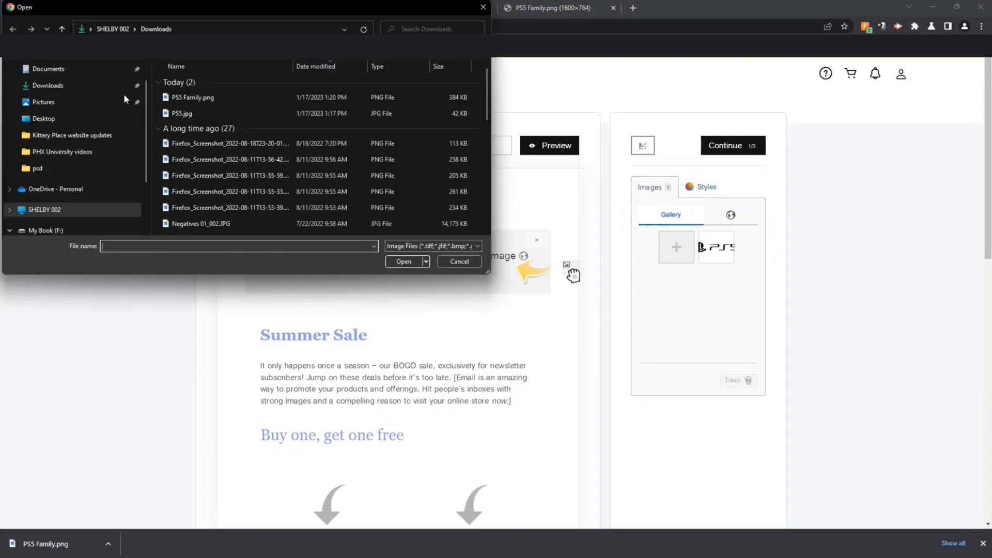
pyautogui.doubleClick(216, 97)
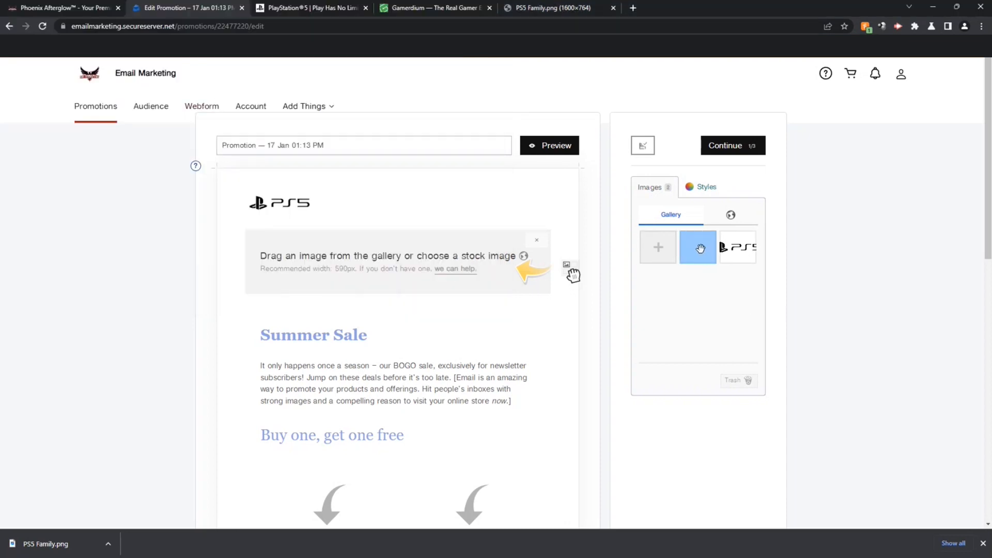
pyautogui.moveTo(700, 249); pyautogui.dragTo(571, 279)
pyautogui.moveTo(690, 249); pyautogui.dragTo(433, 252)
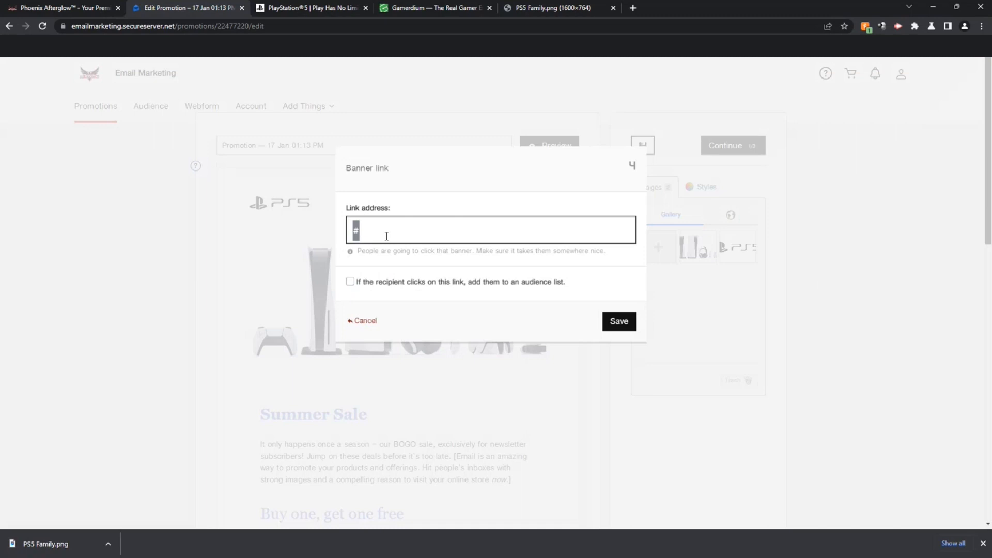
pyautogui.write('you')
pyautogui.press('BackSpace')
pyautogui.press('BackSpace')
pyautogui.write('h')
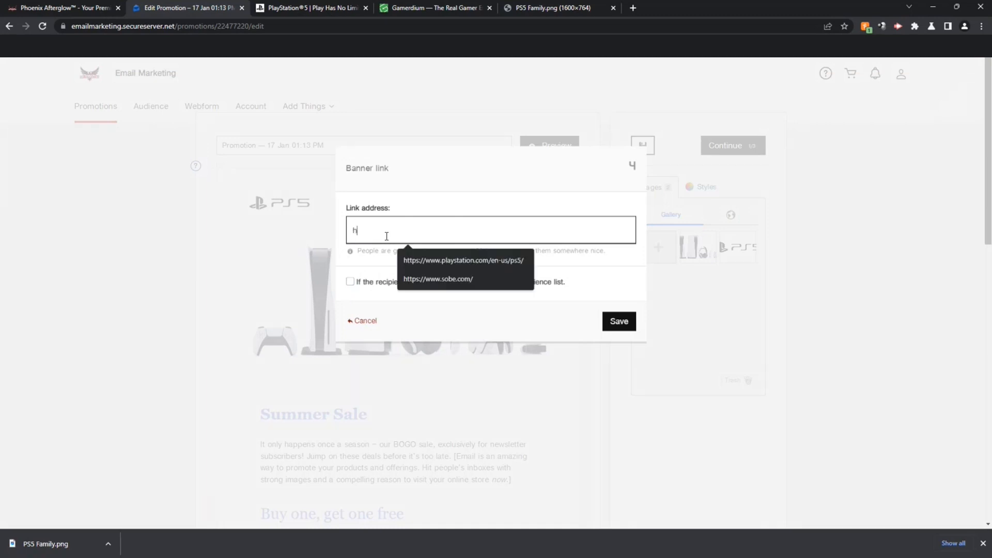
pyautogui.write('ttps://yourwebsite')
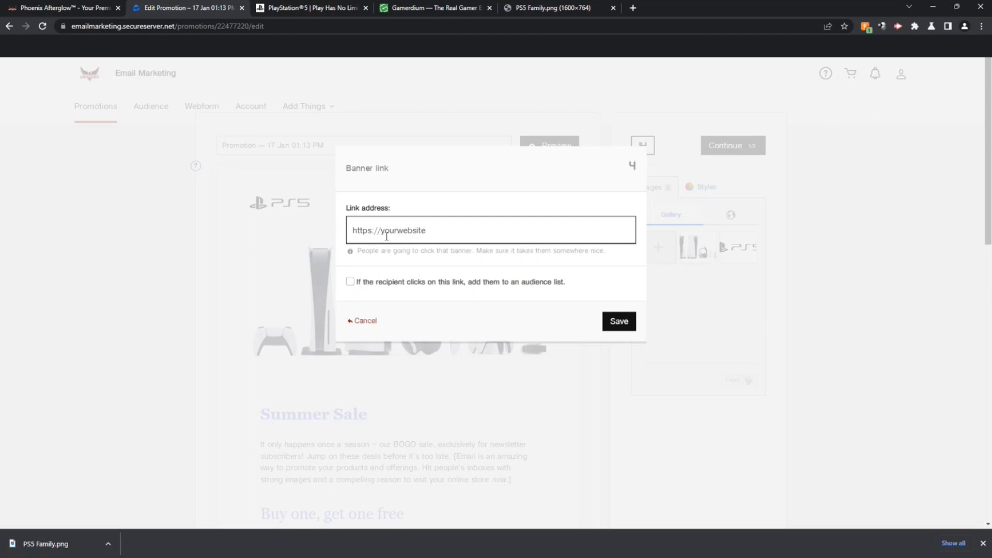
pyautogui.write('domain.com')
pyautogui.click(612, 325)
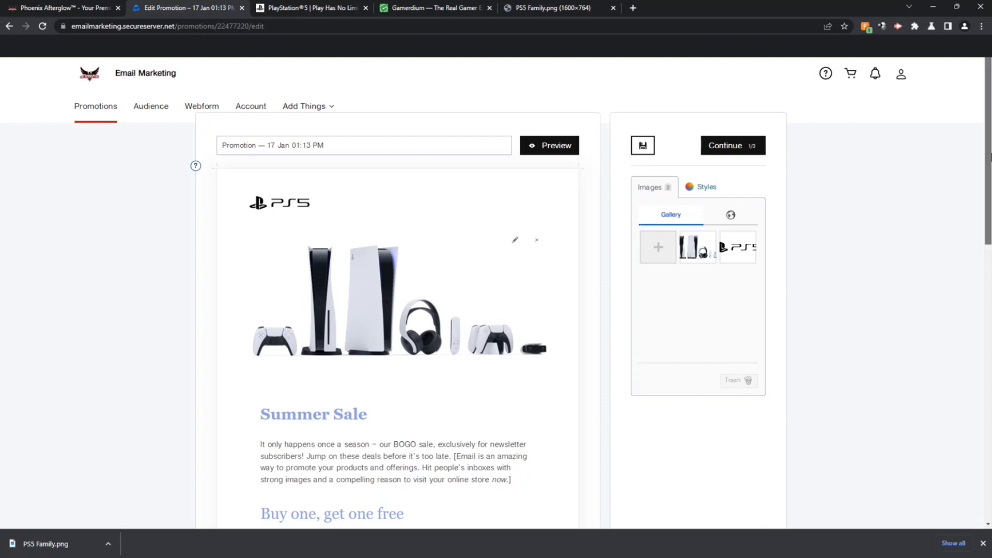
# Step: Replace the 'Summer Sale' heading text with 'PS5's Back IN STOCK!'
pyautogui.scroll(-3, 399, 261)
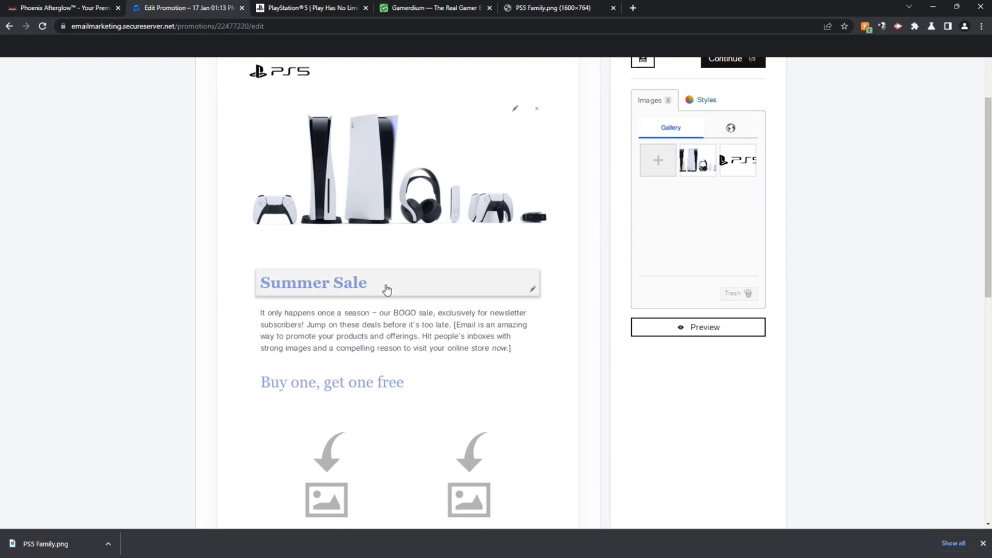
pyautogui.click(532, 289)
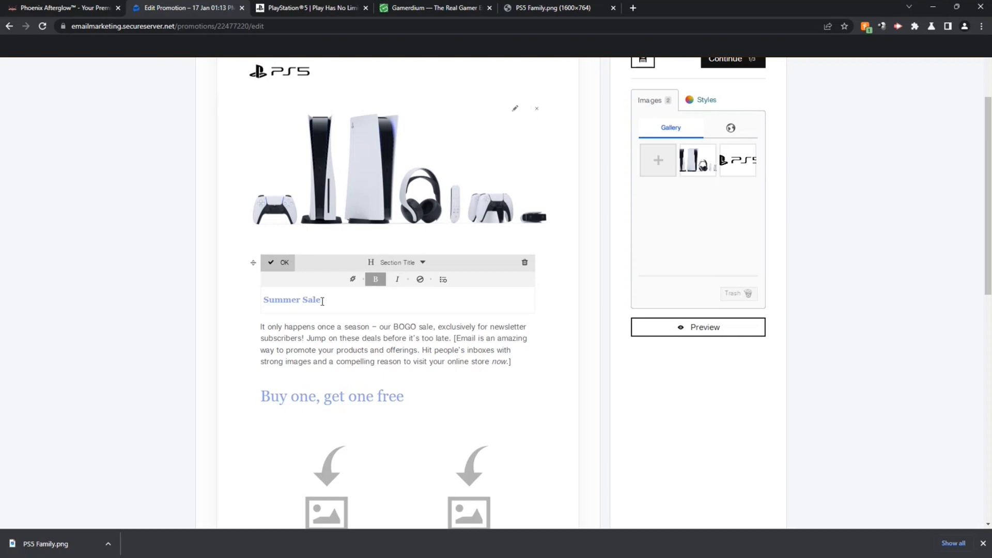
pyautogui.moveTo(322, 302); pyautogui.dragTo(249, 309)
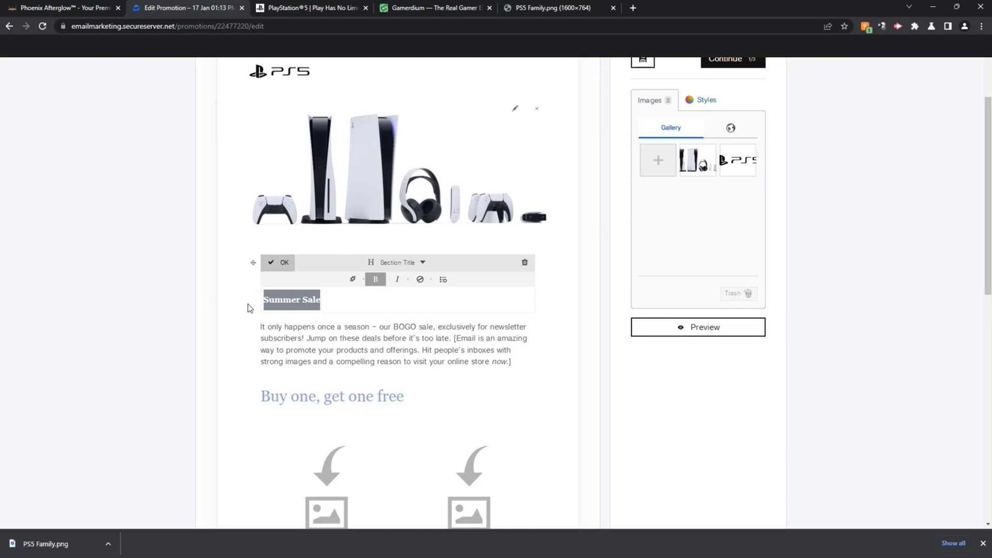
pyautogui.write('PS')
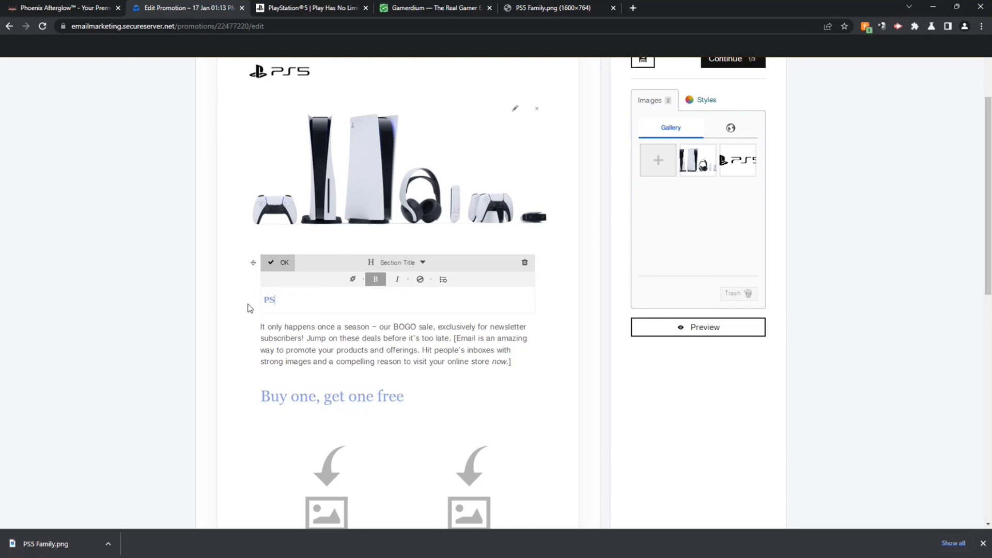
pyautogui.write("5's Back IN STOCK!")
pyautogui.click(281, 274)
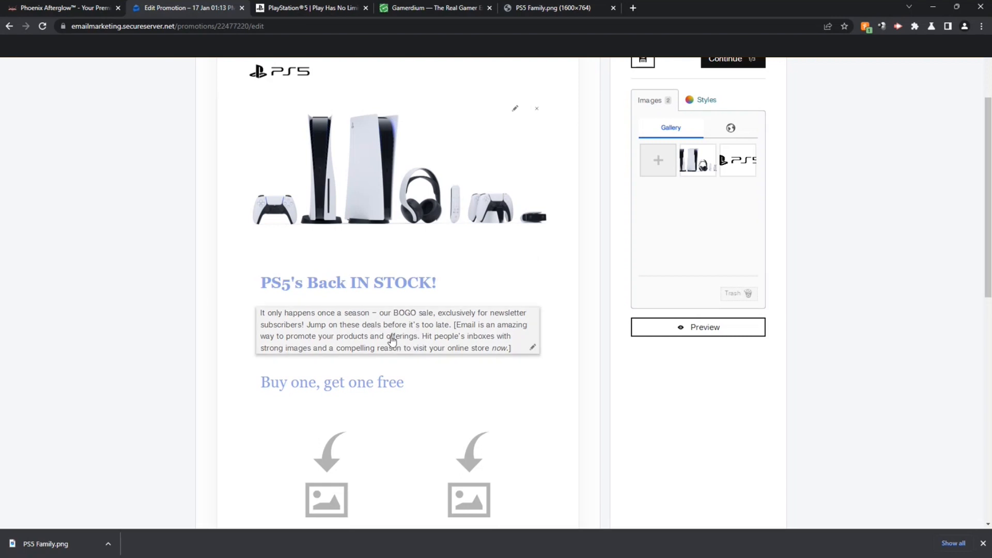
# Step: Overwrite the intro paragraph with 'Order now before they're gone for good...until the next shipment comes in ;)'
pyautogui.click(442, 337)
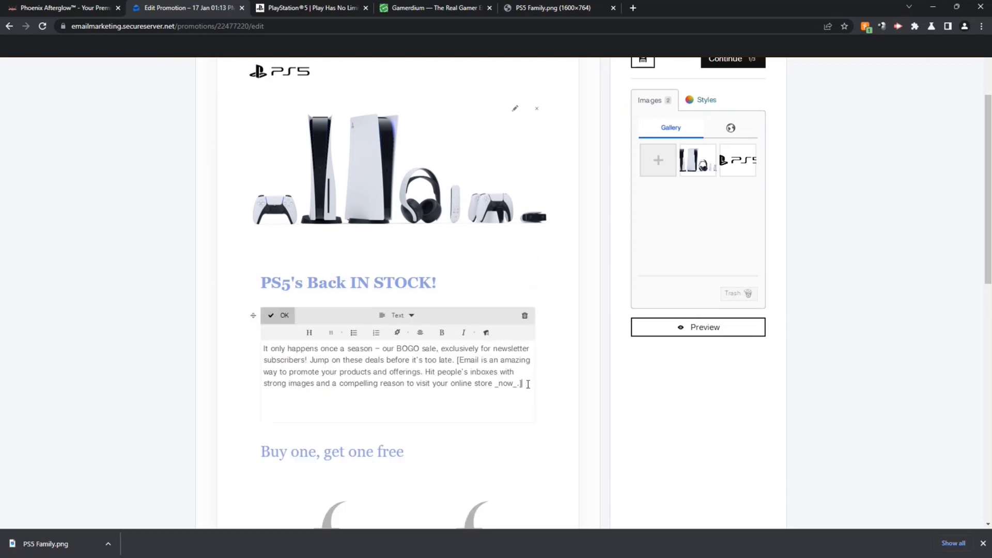
pyautogui.moveTo(528, 384); pyautogui.dragTo(262, 345)
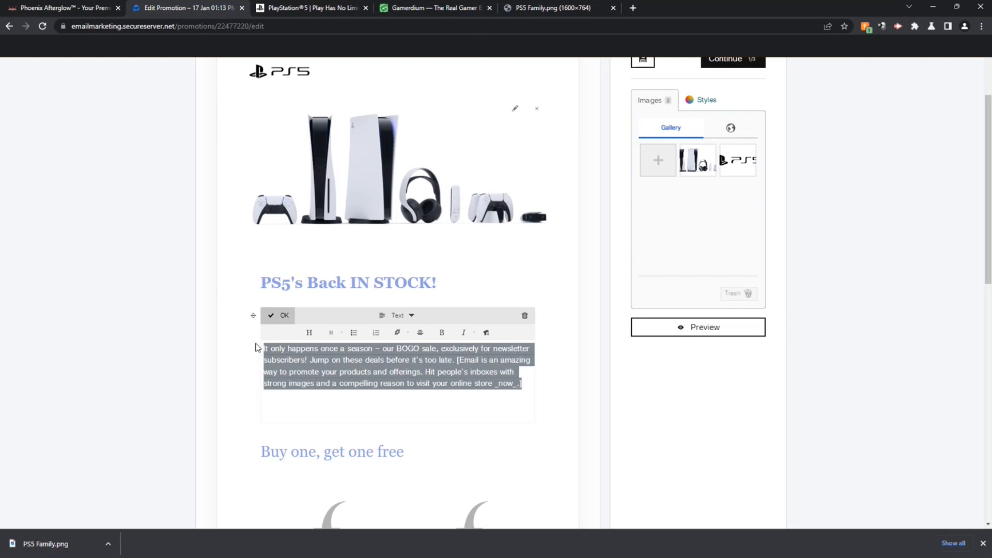
pyautogui.write('oRDER')
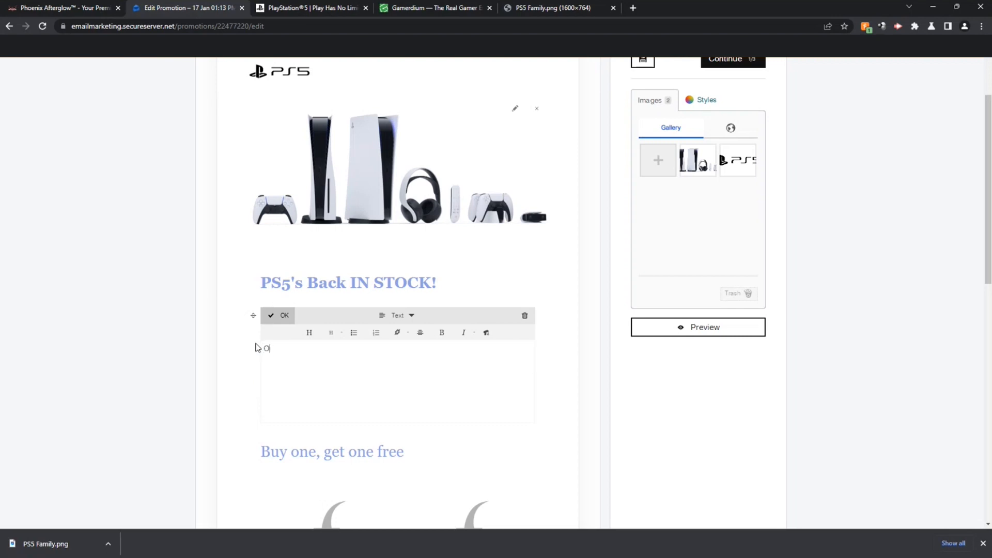
pyautogui.write(' now before they’re gone for good...until the next shipment comes in')
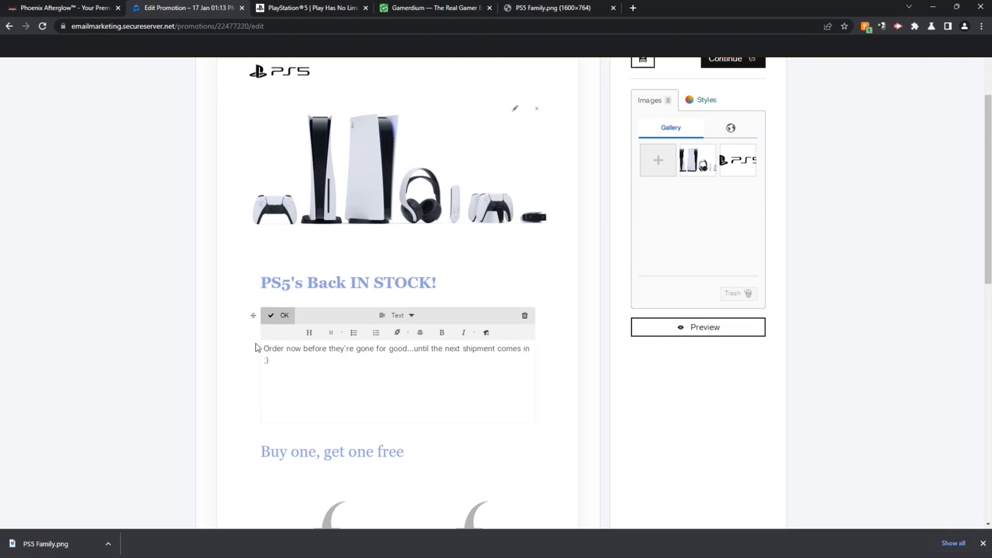
pyautogui.click(284, 315)
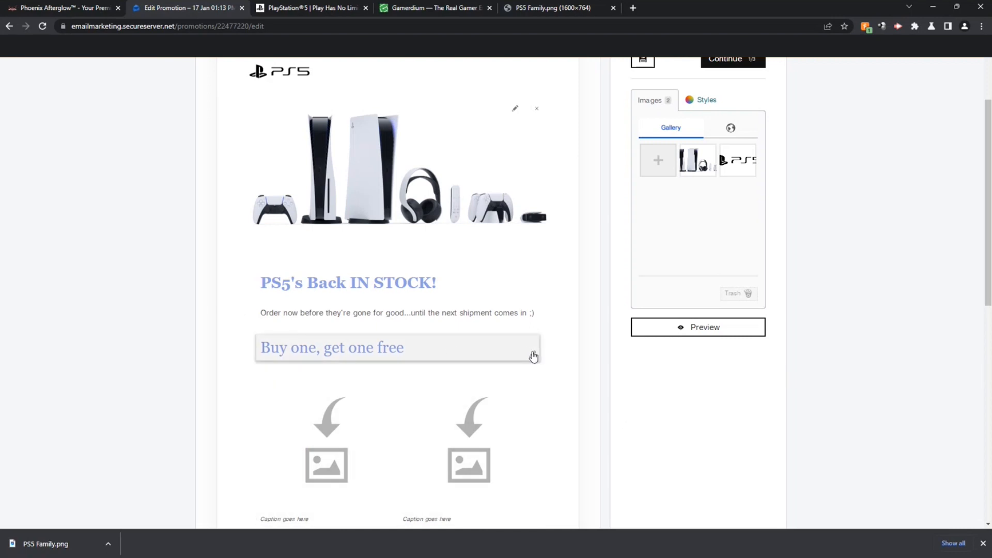
# Step: Delete the 'Buy one, get one free' heading and the second image row module
pyautogui.click(533, 356)
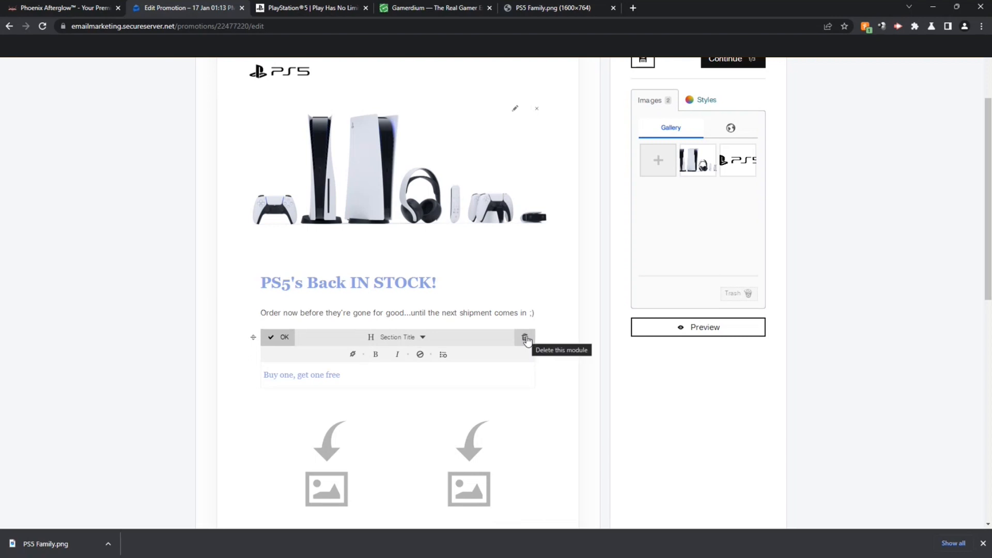
pyautogui.click(525, 339)
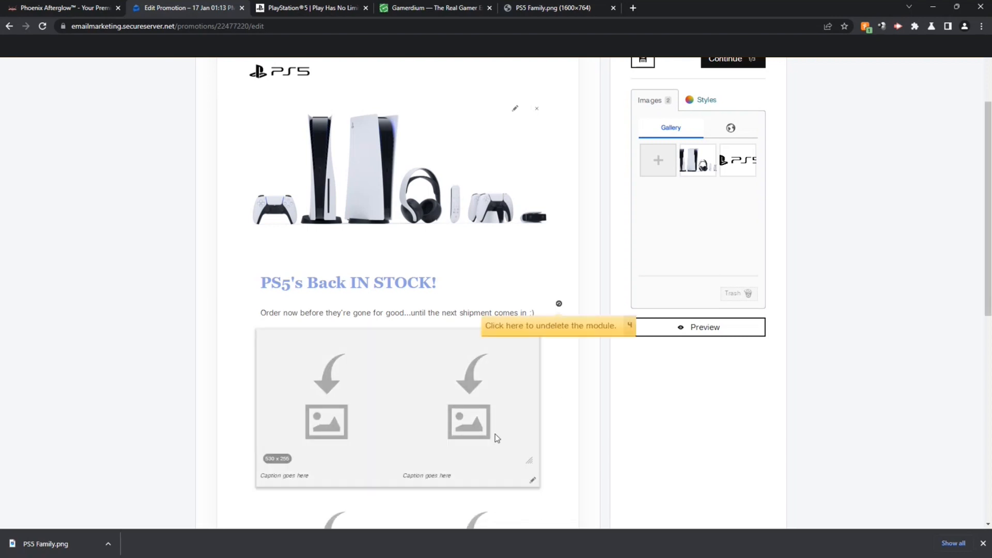
pyautogui.scroll(-3, 462, 395)
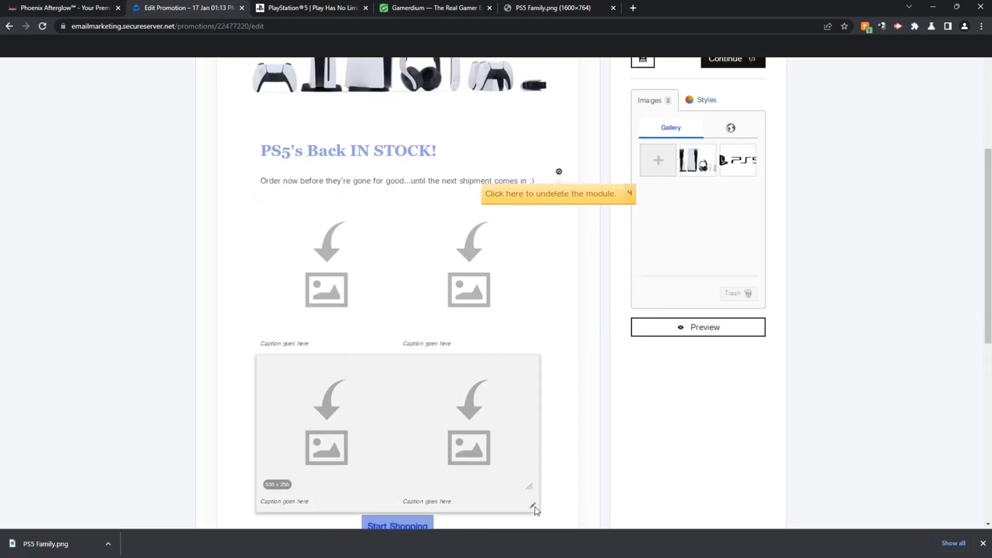
pyautogui.click(533, 507)
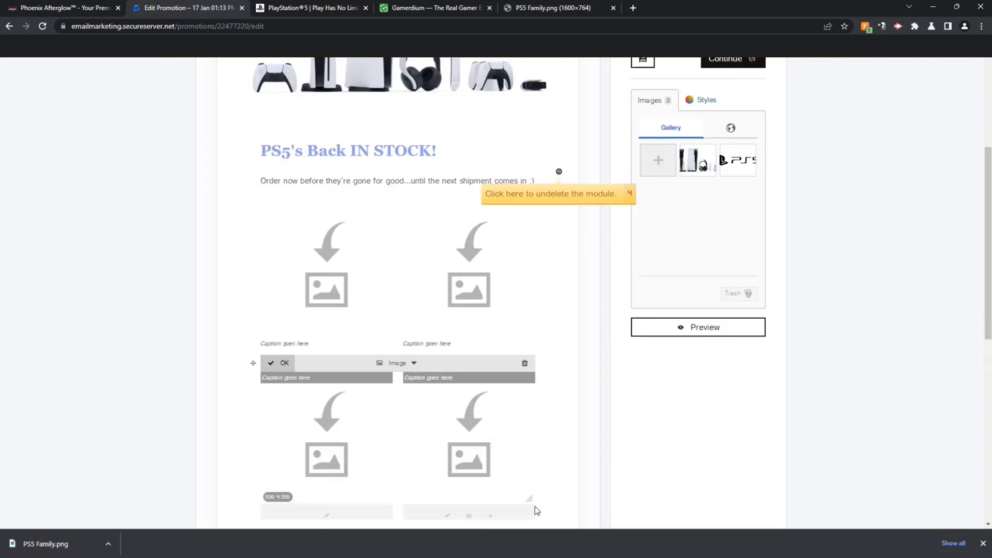
pyautogui.click(523, 363)
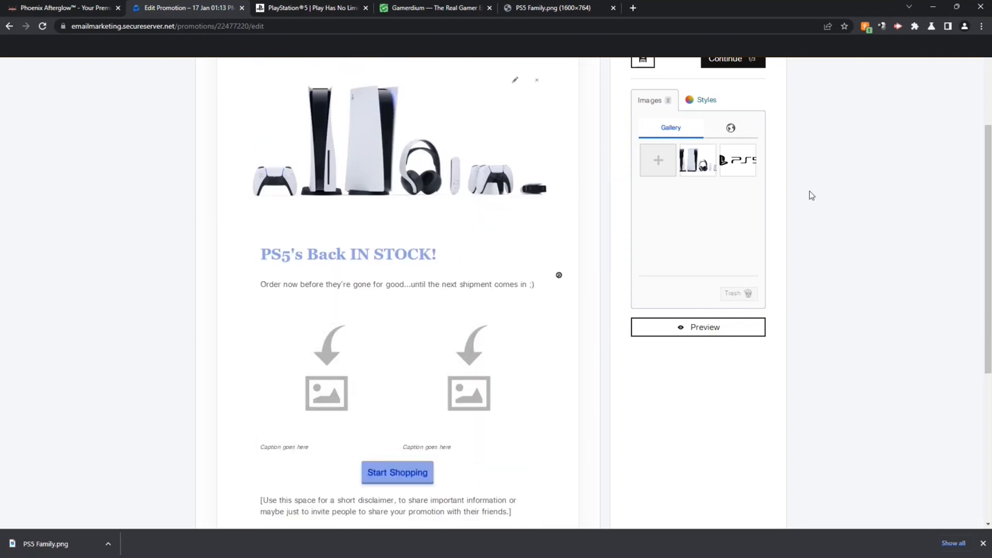
# Step: Search Google for 'last of us' in a new tab and show the image results
pyautogui.click(635, 9)
pyautogui.write('last')
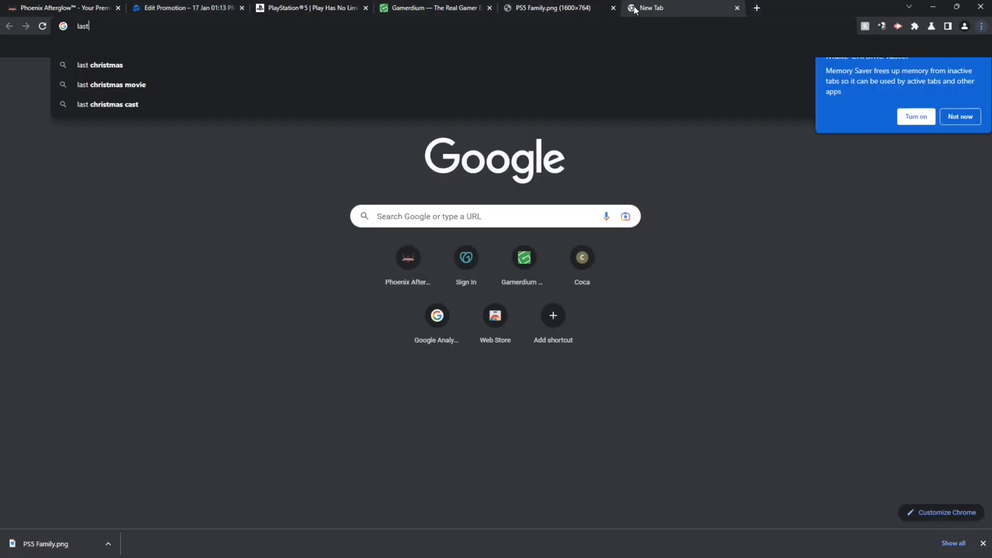
pyautogui.write(' of us')
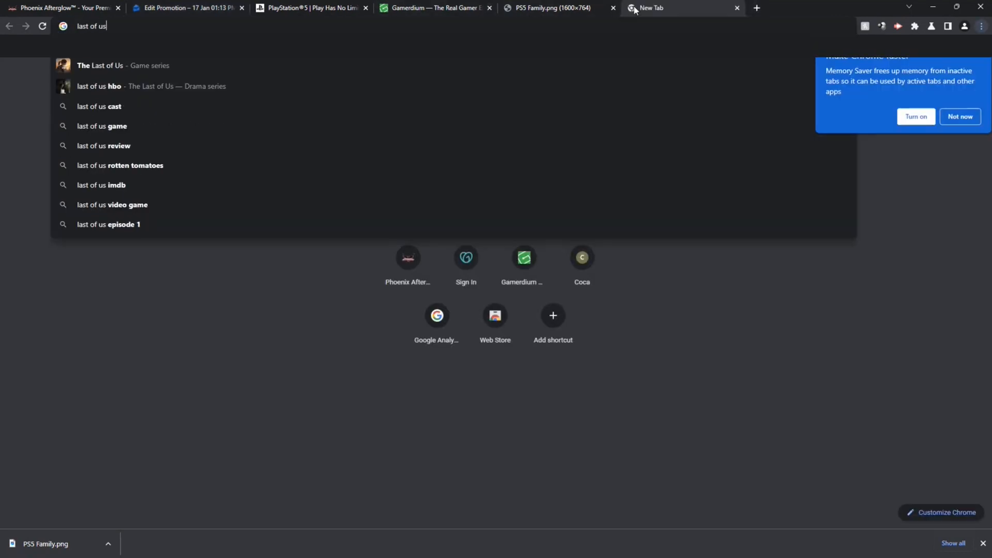
pyautogui.press('Return')
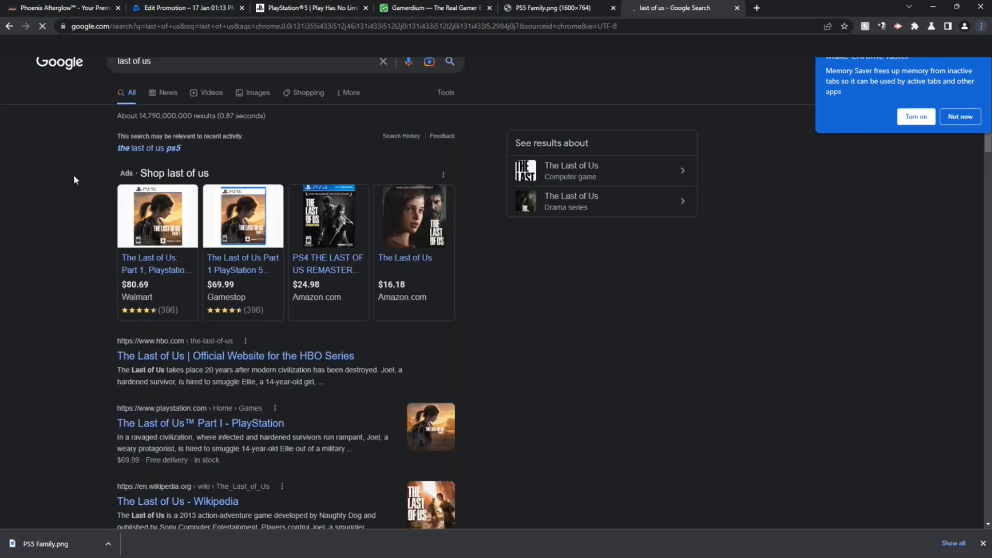
pyautogui.click(248, 93)
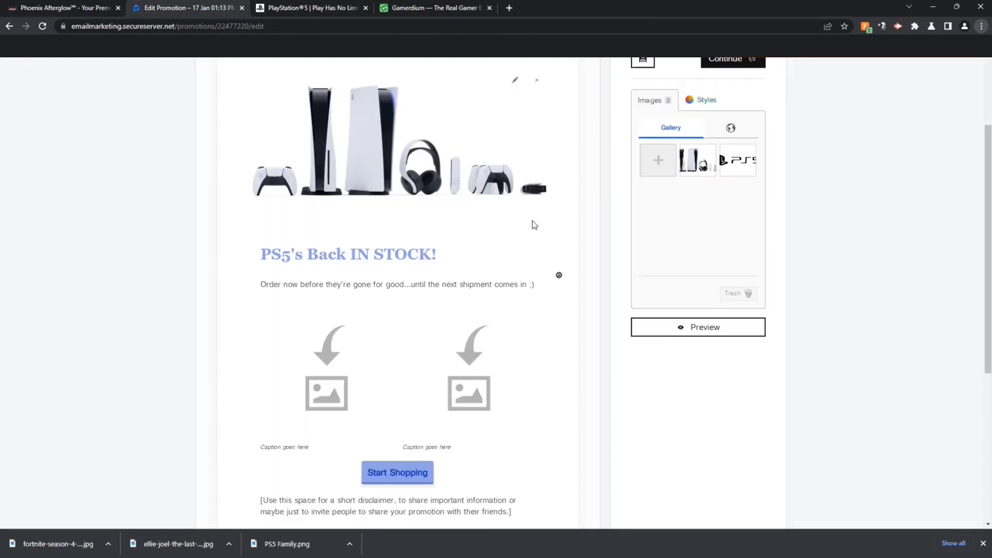
# Step: Upload the Fortnite image, then the Last of Us ellie-joel image, into the gallery
pyautogui.click(657, 161)
pyautogui.click(188, 101)
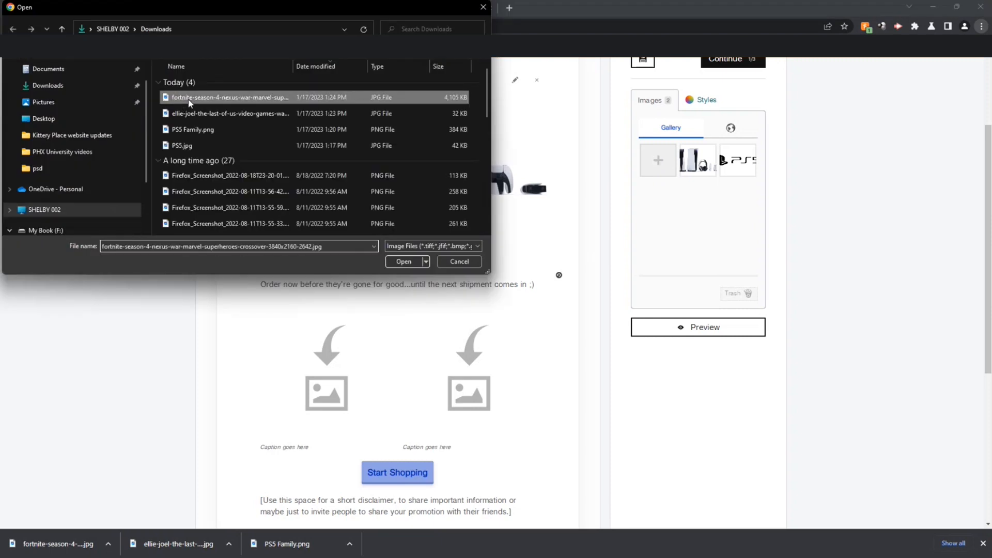
pyautogui.click(192, 115)
pyautogui.click(208, 98)
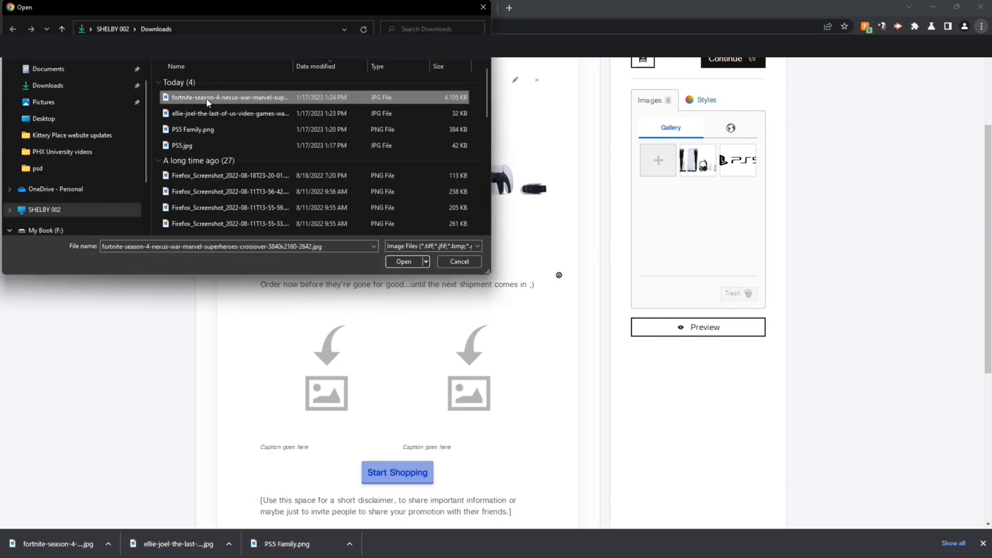
pyautogui.click(405, 261)
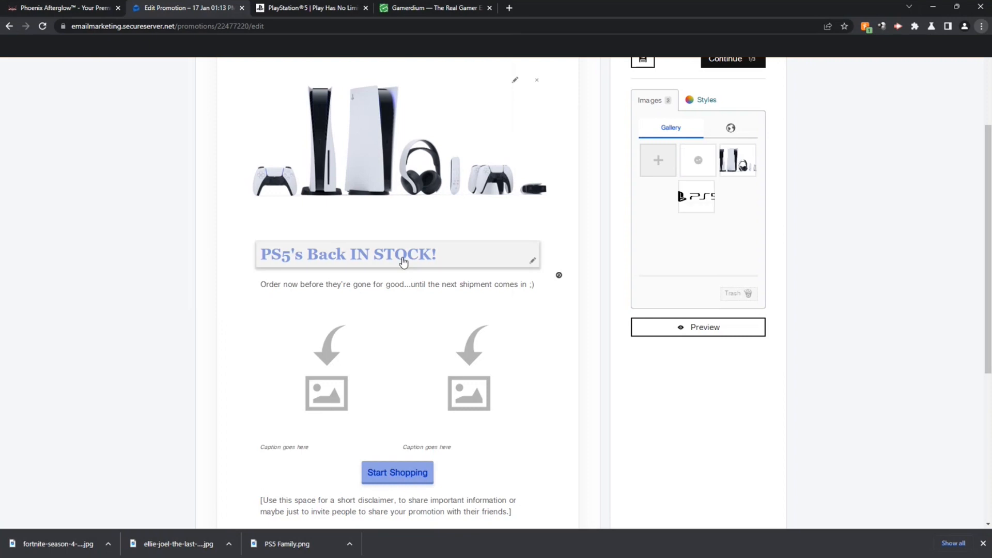
pyautogui.click(656, 161)
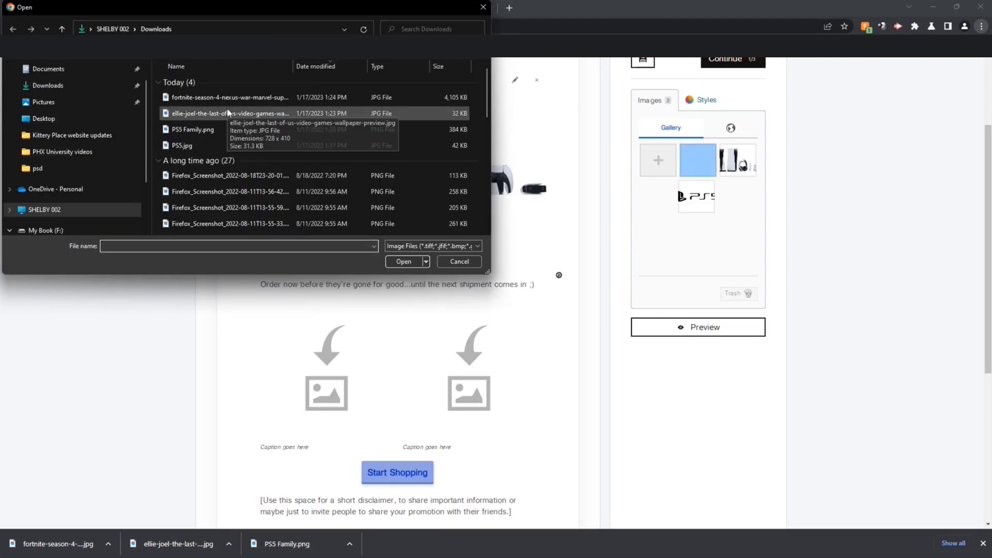
pyautogui.doubleClick(230, 113)
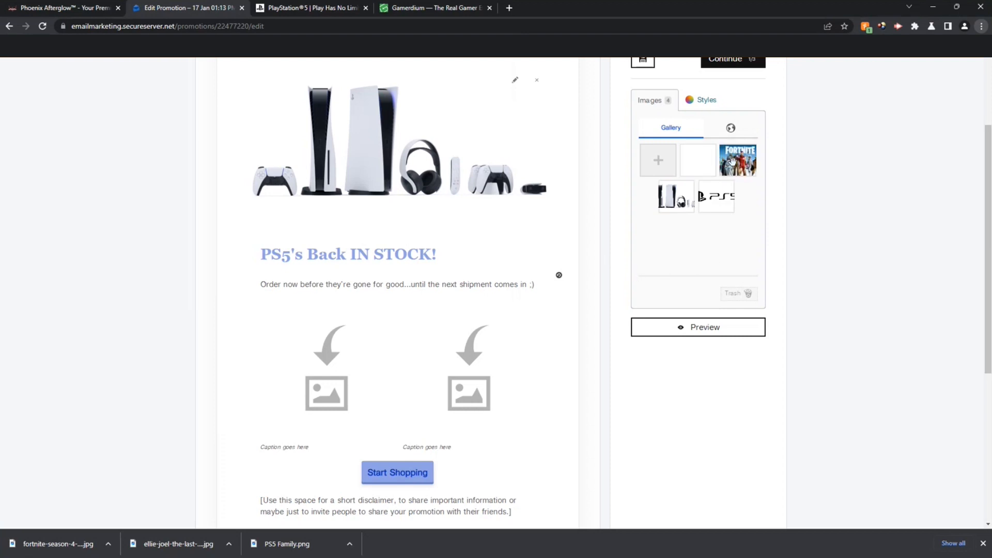
# Step: Place the Fortnite picture left and The Last of Us picture right in the image row, resizing both
pyautogui.moveTo(735, 155); pyautogui.dragTo(280, 372)
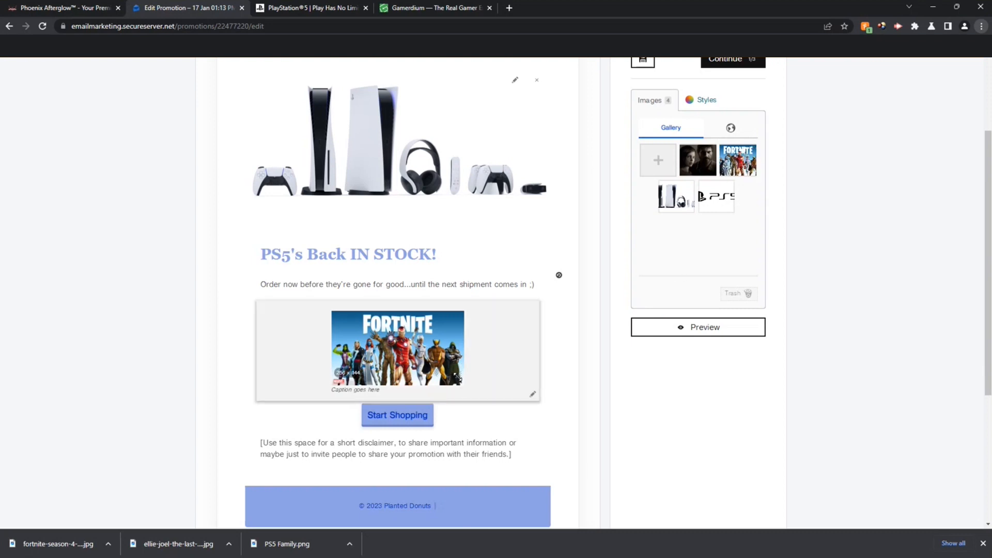
pyautogui.moveTo(457, 378); pyautogui.dragTo(544, 406)
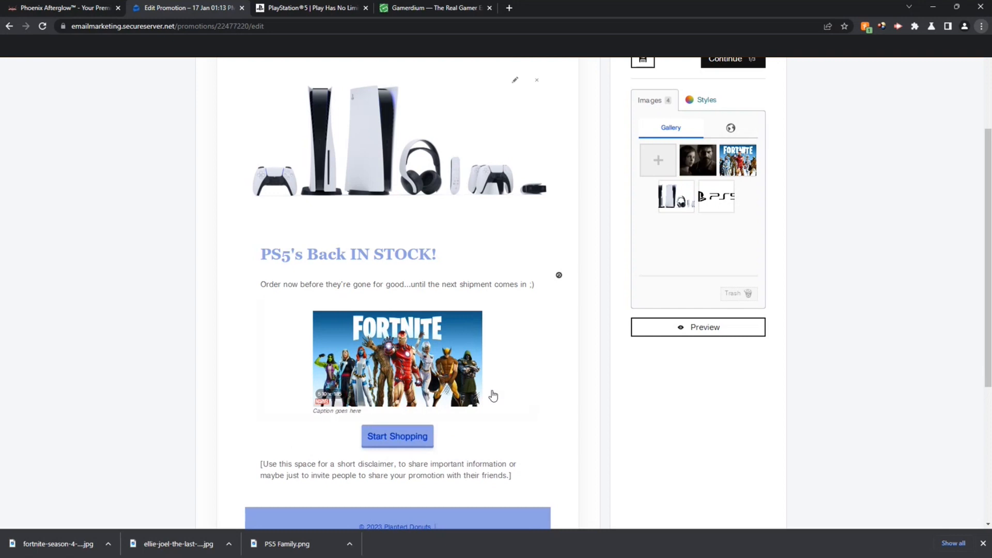
pyautogui.moveTo(698, 161); pyautogui.dragTo(460, 341)
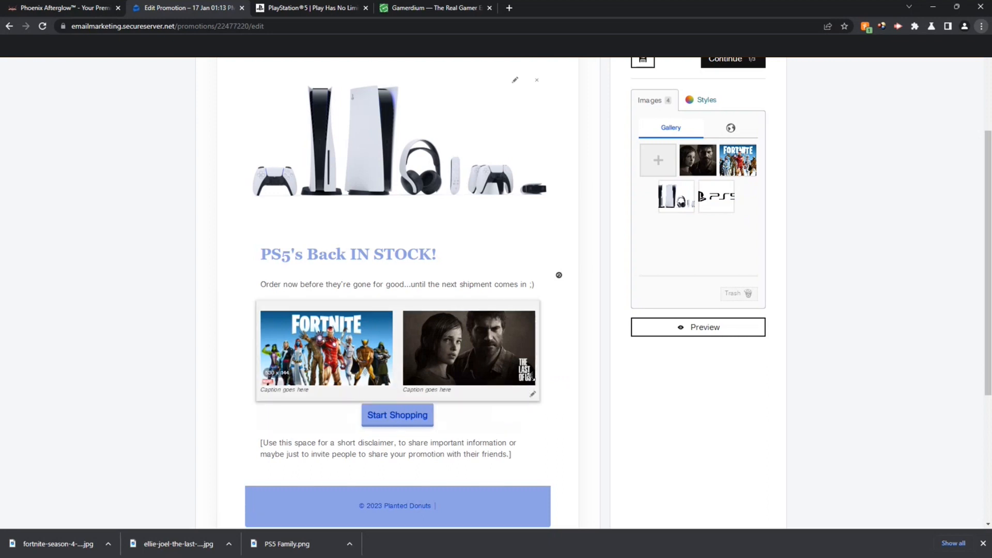
pyautogui.moveTo(530, 377); pyautogui.dragTo(544, 388)
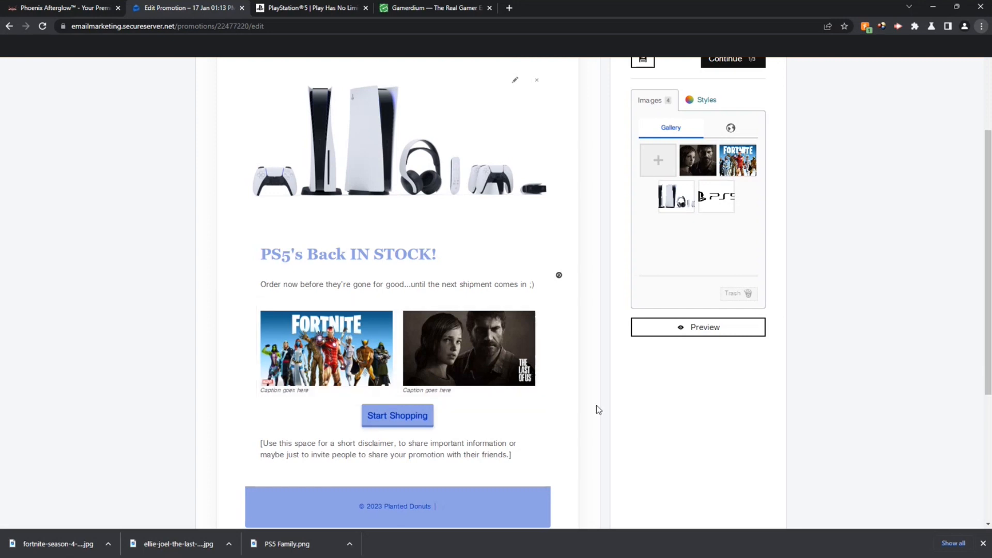
# Step: Clear the placeholder caption from The Last of Us image
pyautogui.click(533, 397)
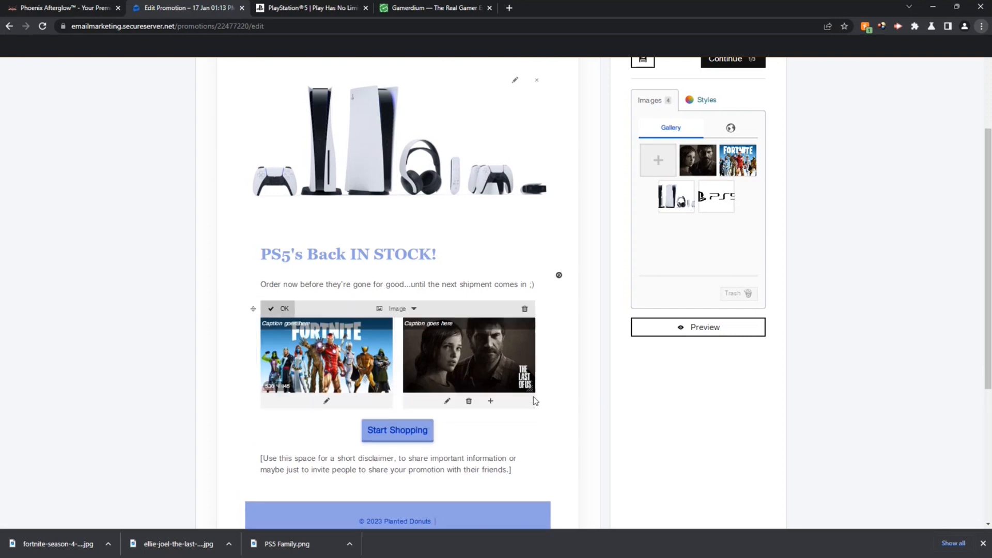
pyautogui.click(447, 402)
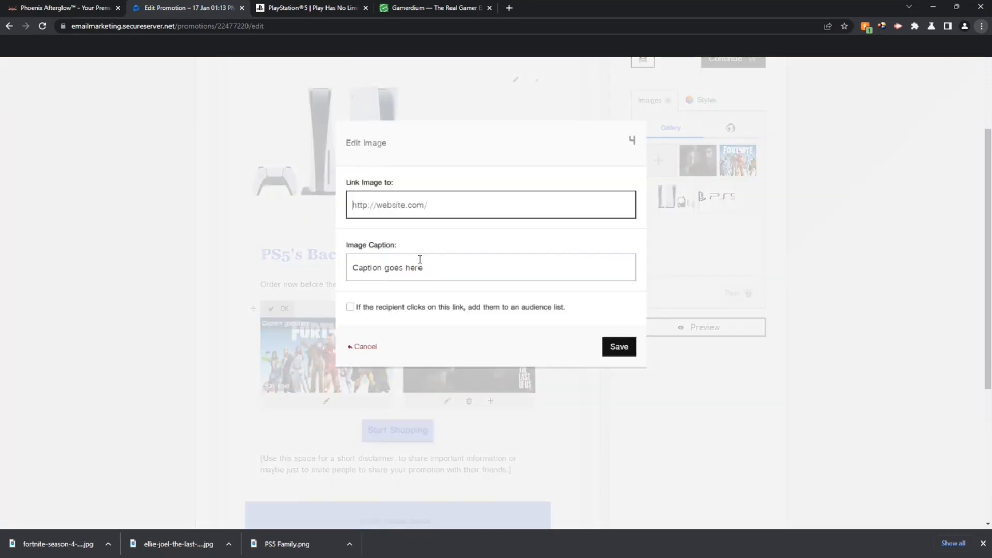
pyautogui.click(420, 264)
pyautogui.moveTo(441, 268); pyautogui.dragTo(324, 267)
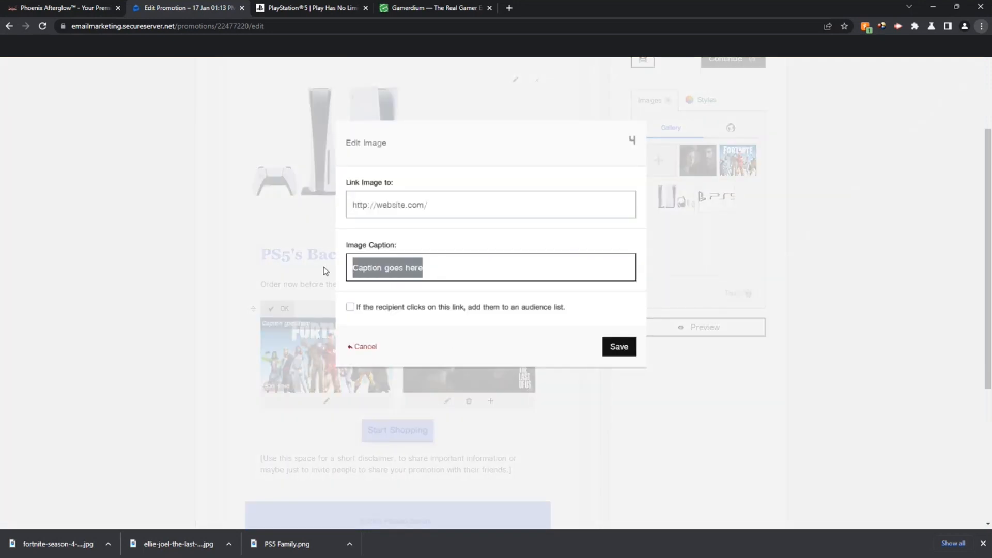
pyautogui.press('BackSpace')
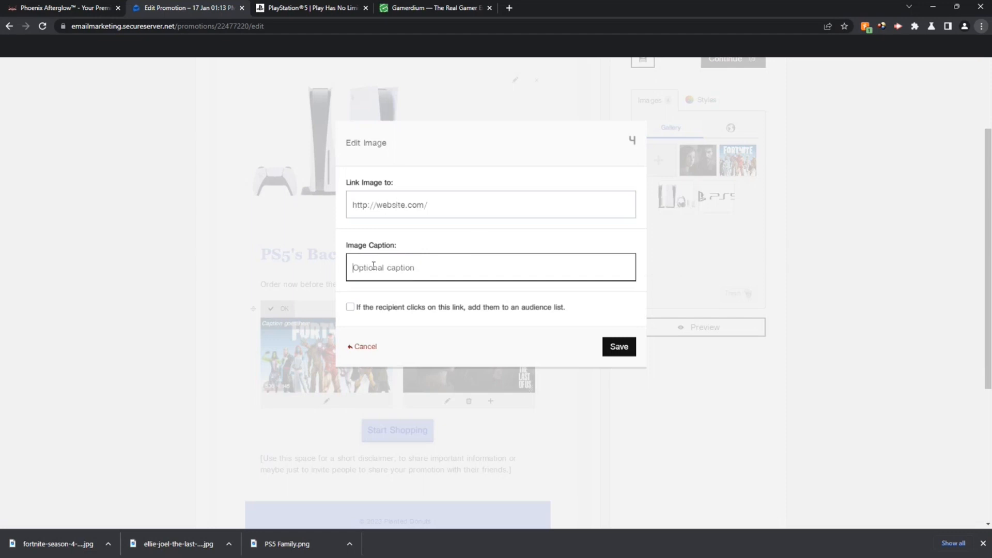
pyautogui.click(620, 347)
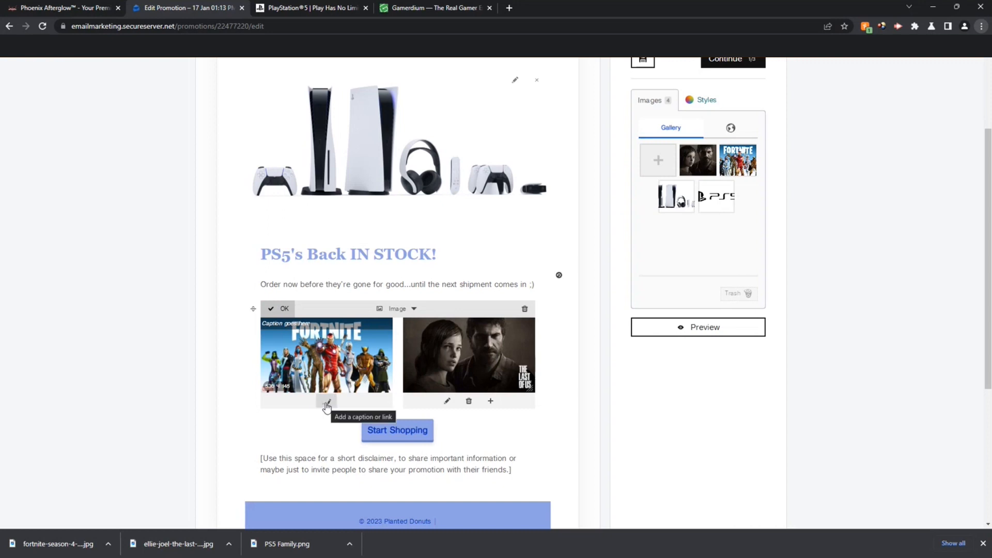
pyautogui.click(283, 310)
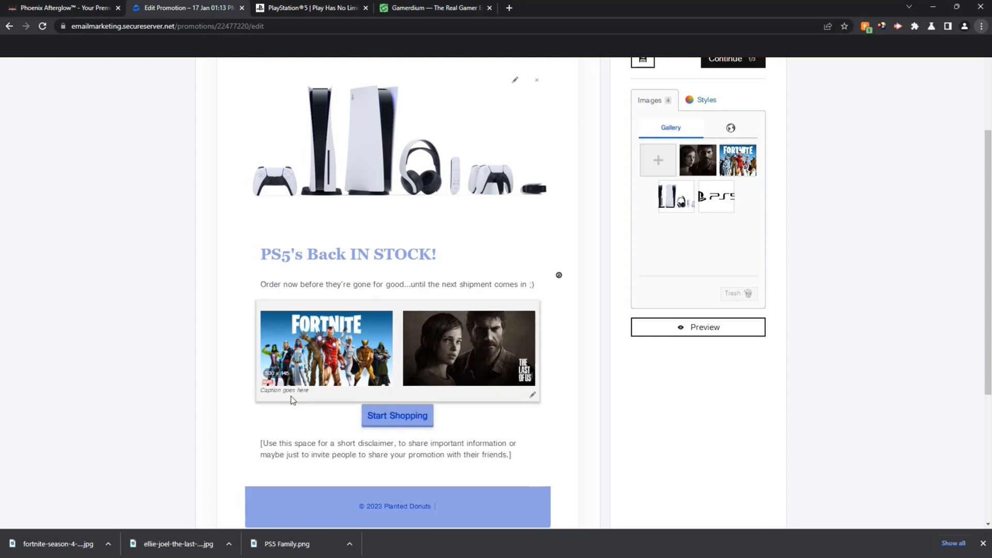
# Step: Caption the Fortnite image 'New Marvel DLC!' and save it
pyautogui.click(533, 396)
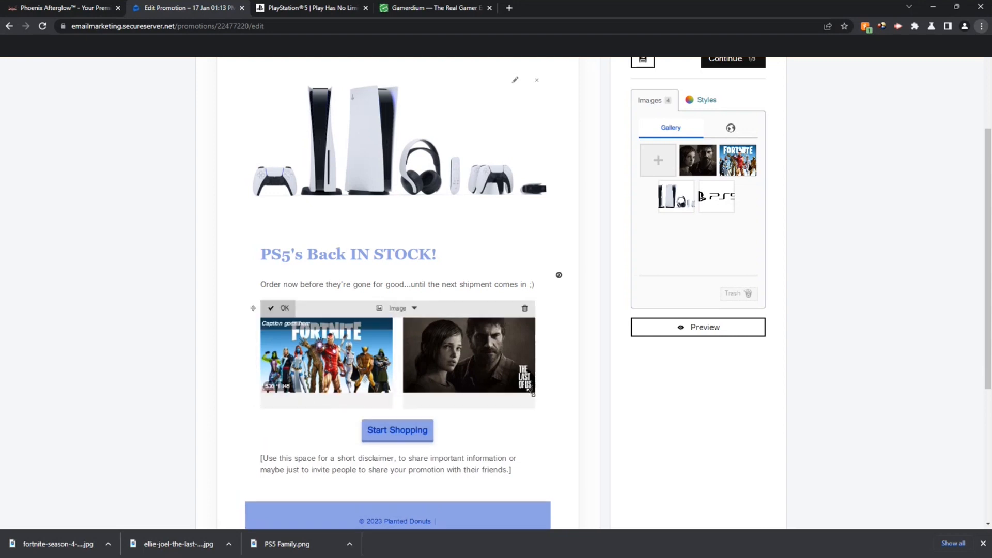
pyautogui.click(327, 401)
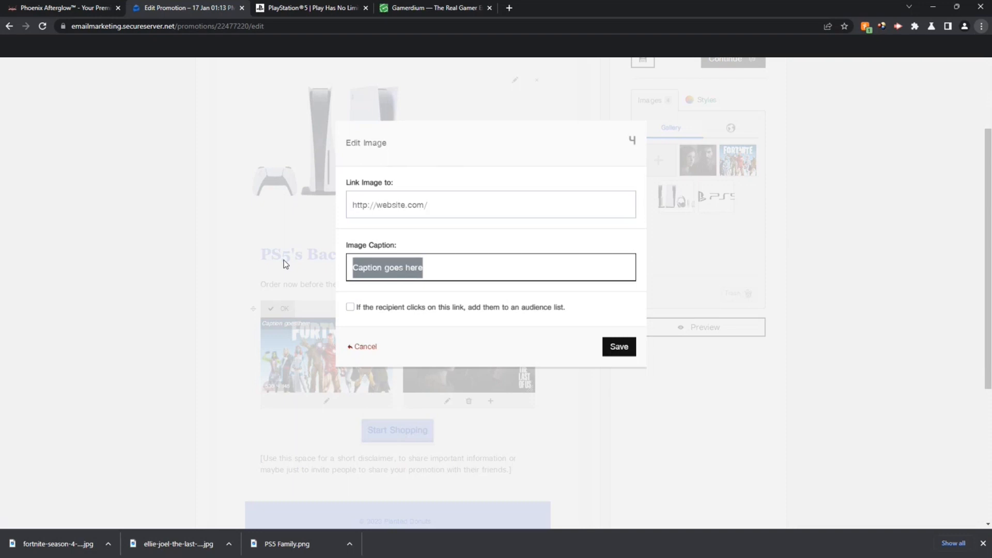
pyautogui.write('New Marvel cast!')
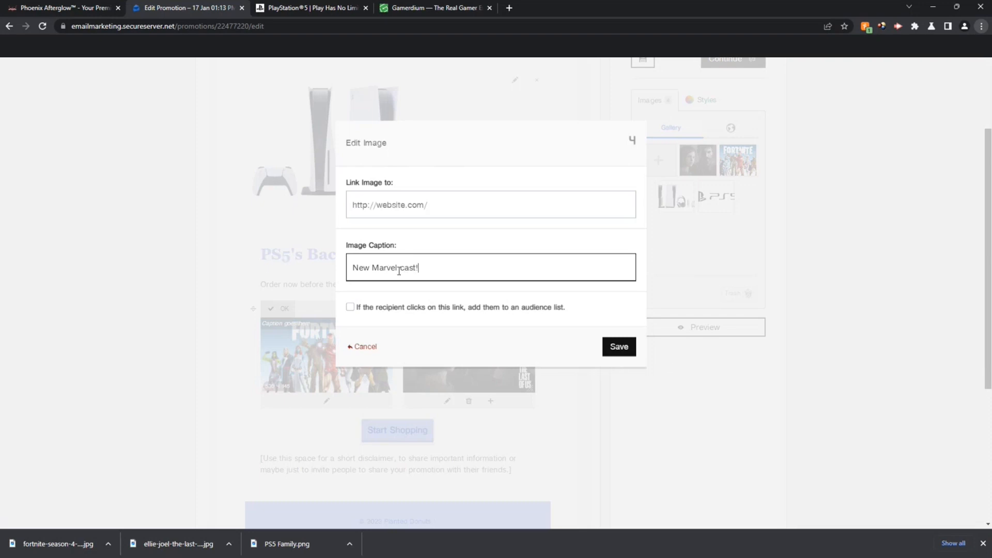
pyautogui.moveTo(399, 271); pyautogui.dragTo(469, 269)
pyautogui.write('dp')
pyautogui.click(619, 347)
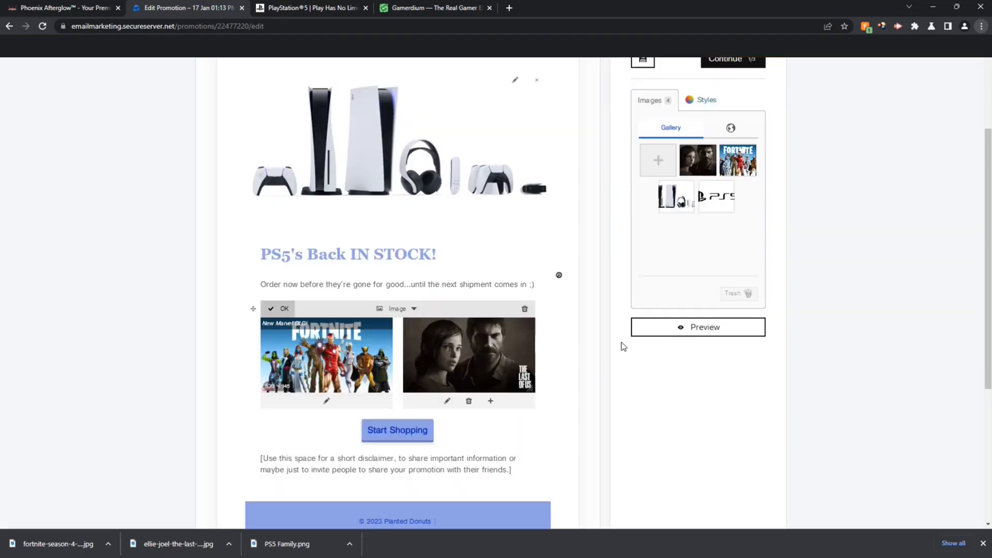
pyautogui.click(279, 309)
# Step: Move the Start Shopping button block up above the Fortnite and Last of Us images
pyautogui.moveTo(989, 372); pyautogui.dragTo(988, 346)
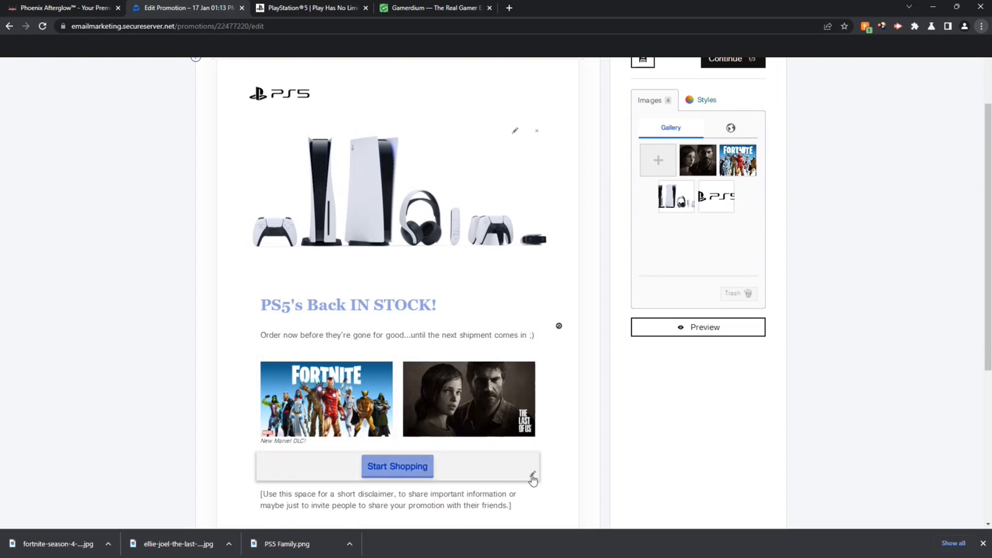
pyautogui.click(533, 476)
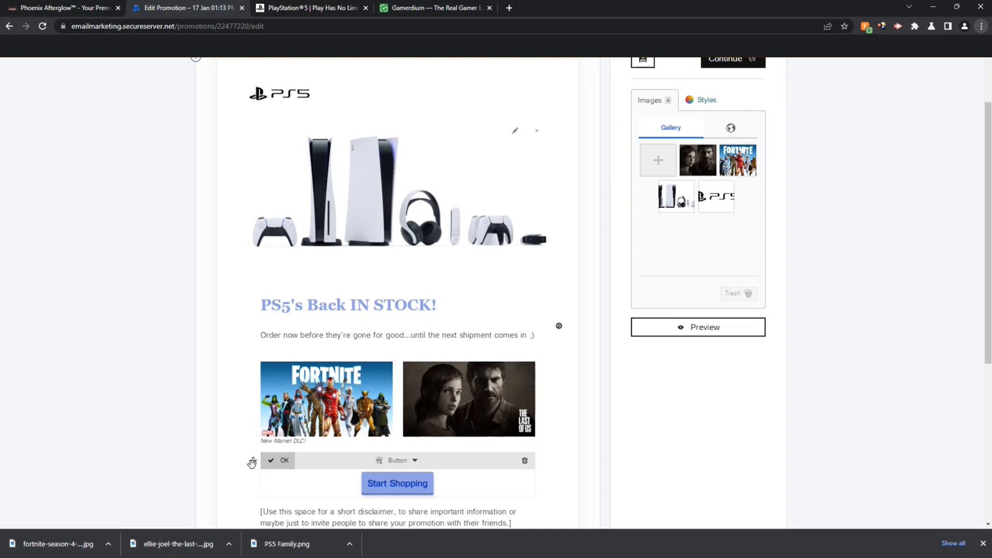
pyautogui.moveTo(253, 459); pyautogui.dragTo(255, 356)
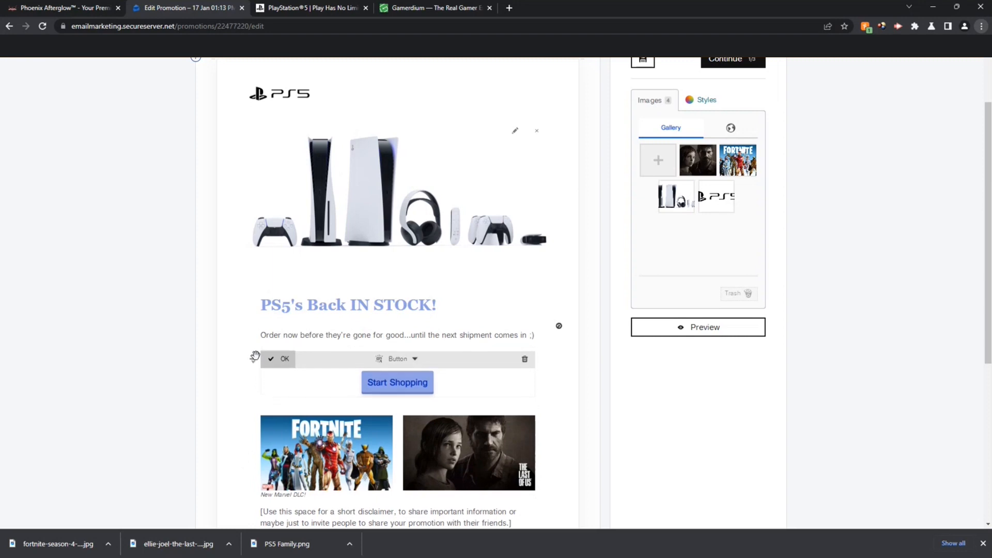
pyautogui.click(287, 363)
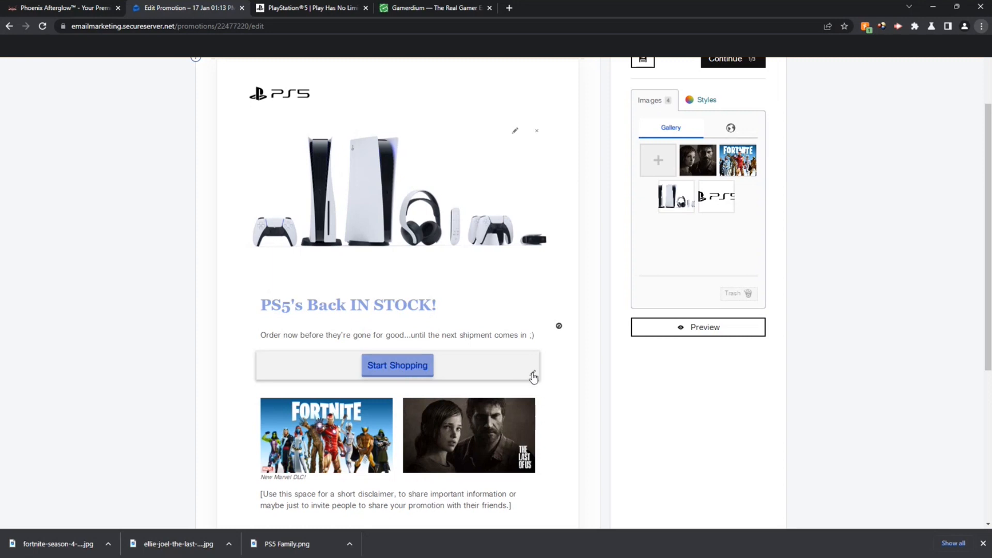
pyautogui.click(533, 375)
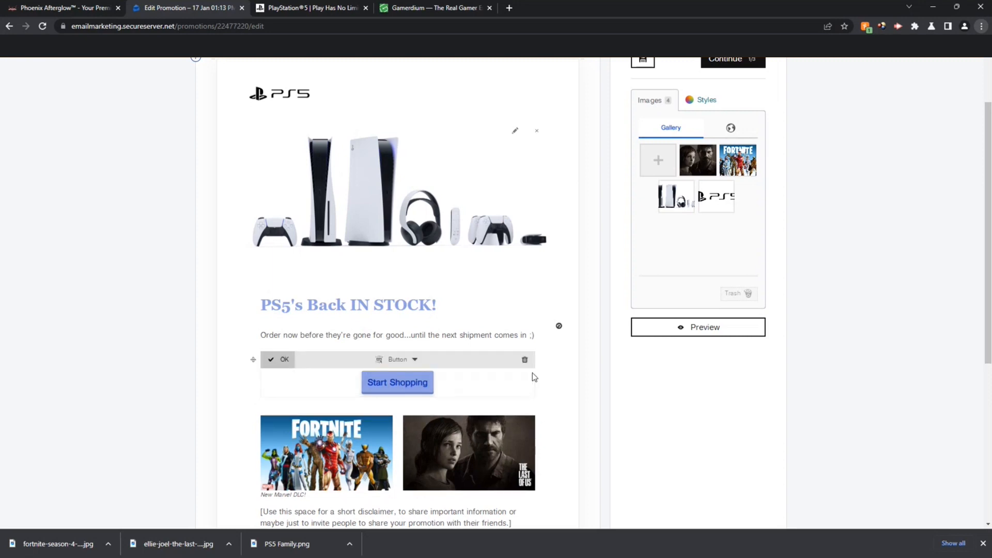
# Step: Change the button's label to 'Pre-Order Now!' and its link to yourdomain.com
pyautogui.click(423, 389)
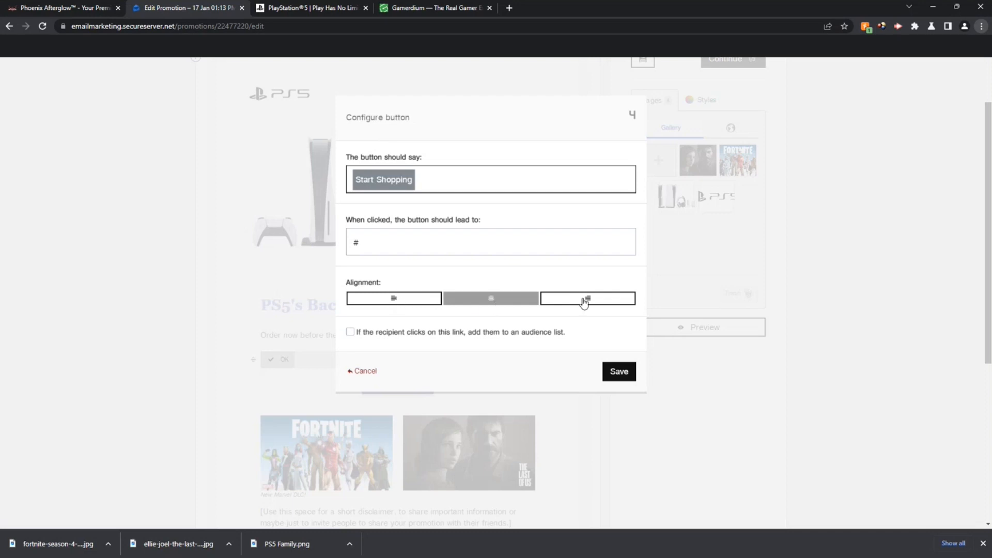
pyautogui.press('Tab')
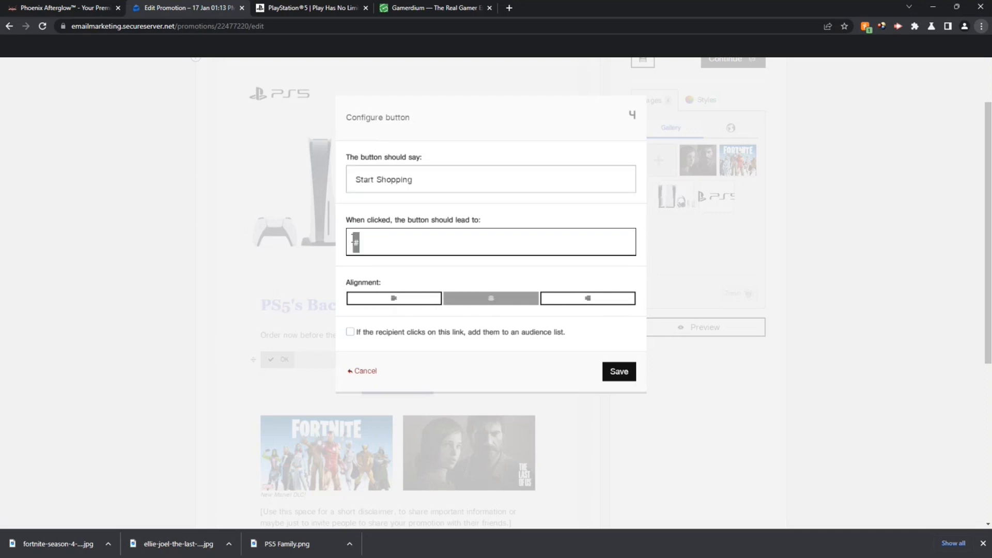
pyautogui.write('your domain.com')
pyautogui.moveTo(424, 179); pyautogui.dragTo(330, 179)
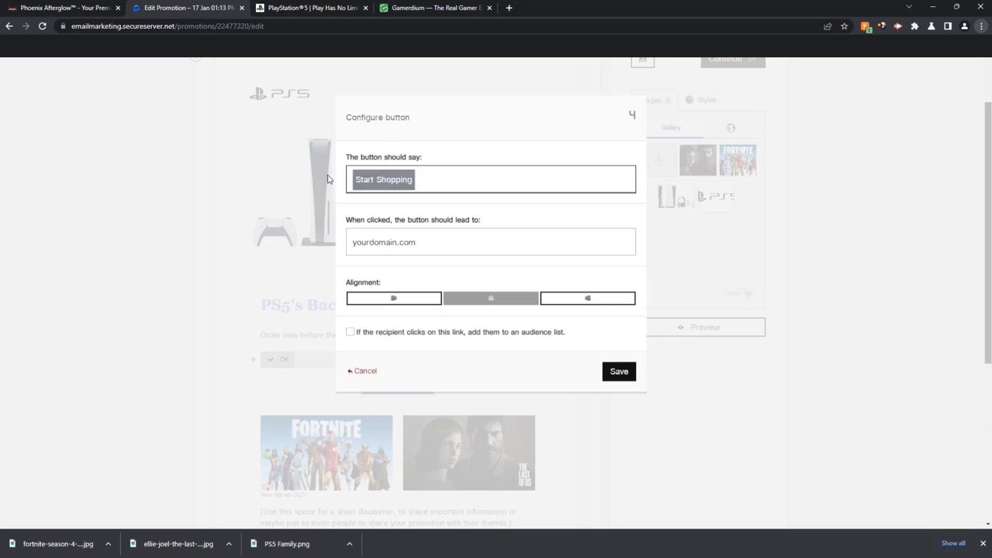
pyautogui.write('Pre-Order Now!')
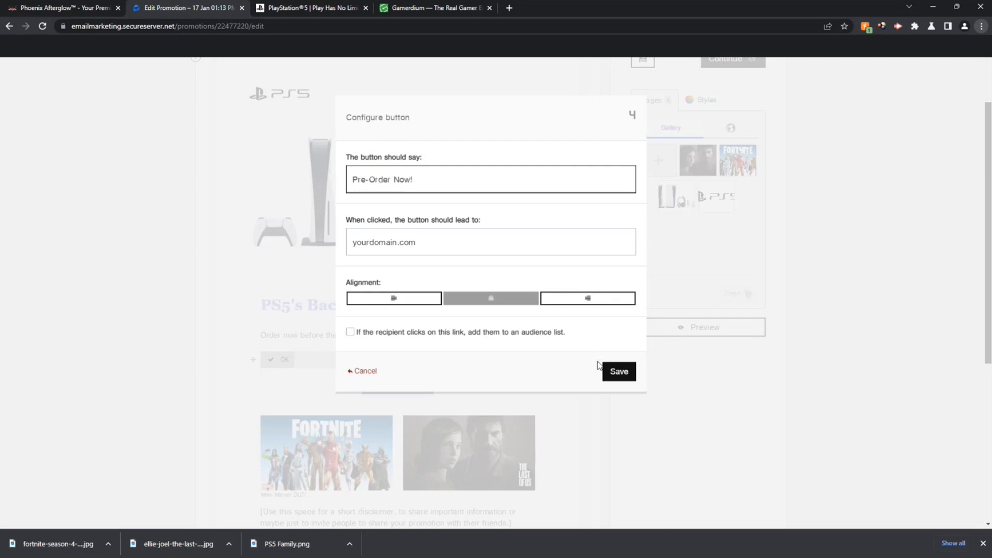
pyautogui.click(626, 372)
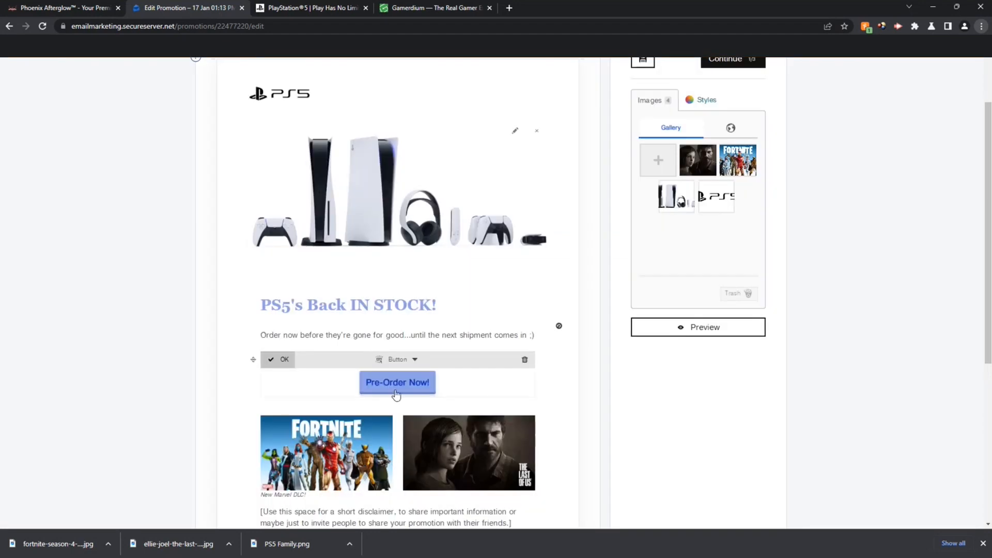
# Step: Delete the placeholder disclaimer paragraph beneath the game images
pyautogui.click(278, 359)
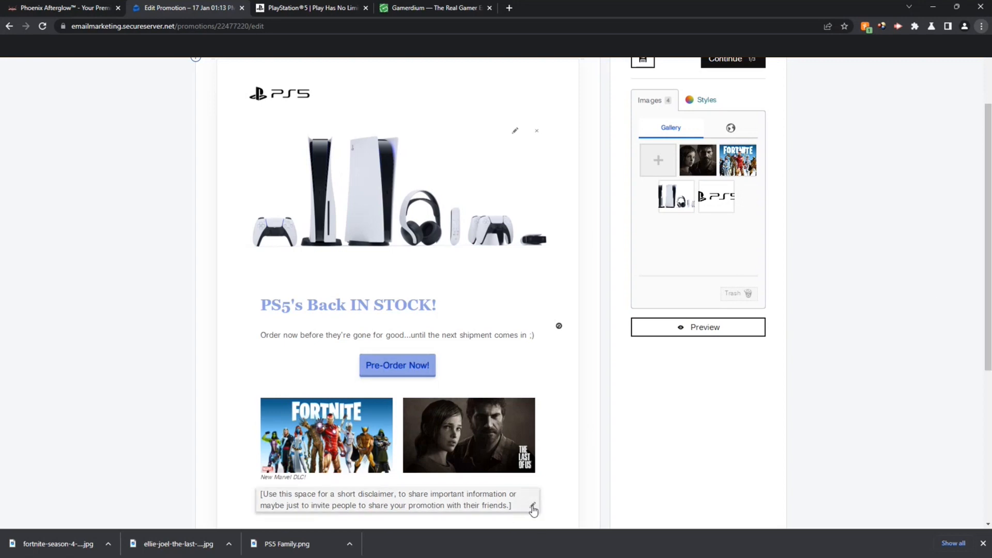
pyautogui.click(532, 507)
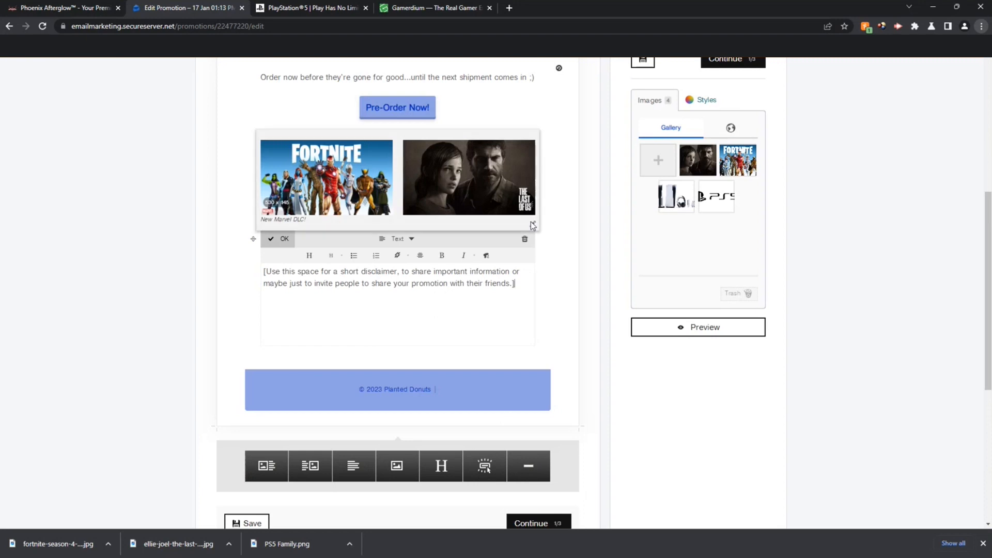
pyautogui.click(525, 241)
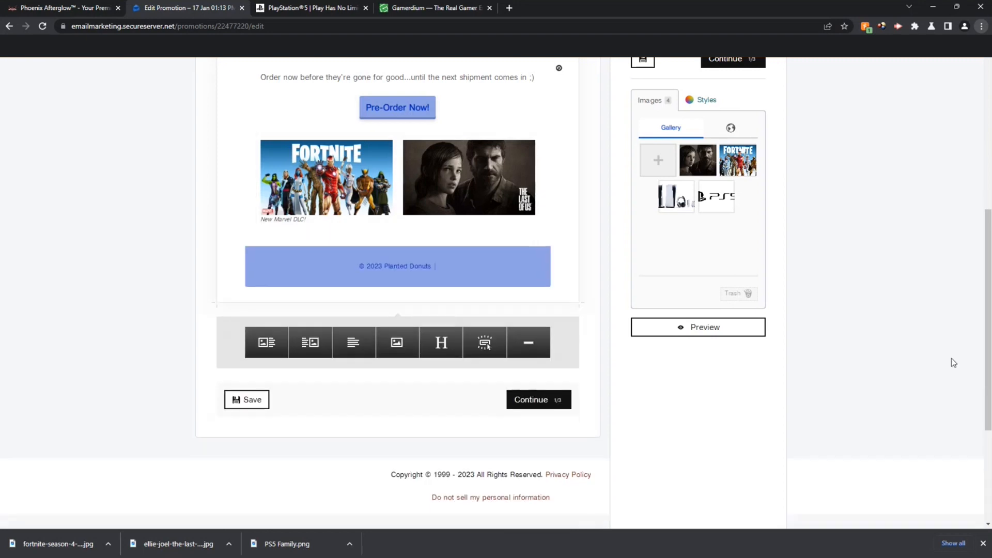
pyautogui.scroll(1, 989, 332)
pyautogui.moveTo(989, 332); pyautogui.dragTo(981, 243)
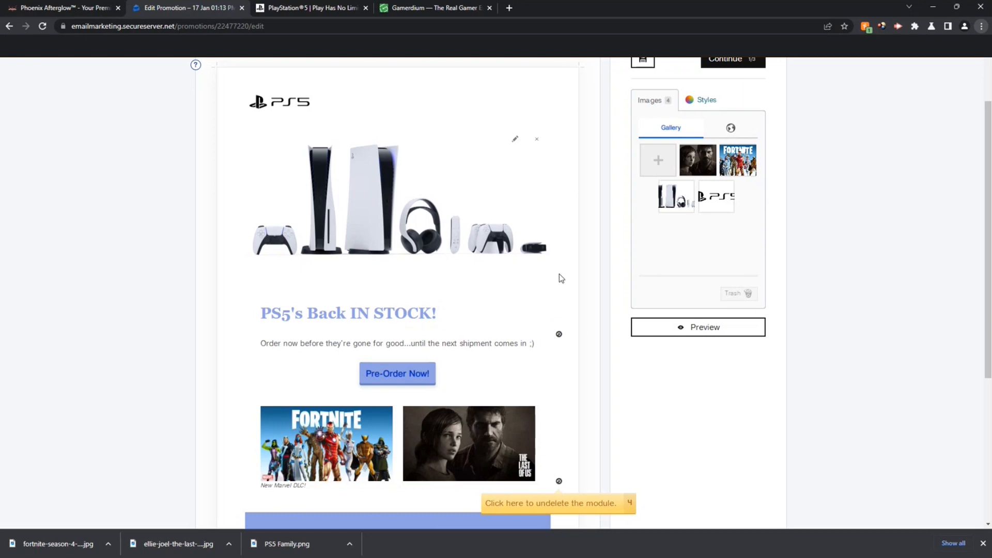
# Step: Preview the promotion in a new tab, then return to the editor
pyautogui.click(698, 334)
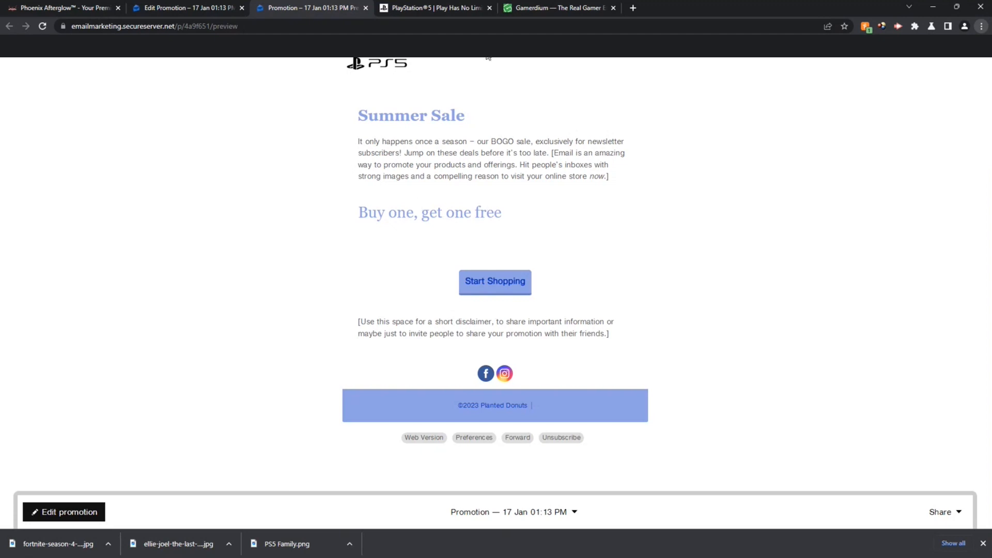
pyautogui.click(366, 8)
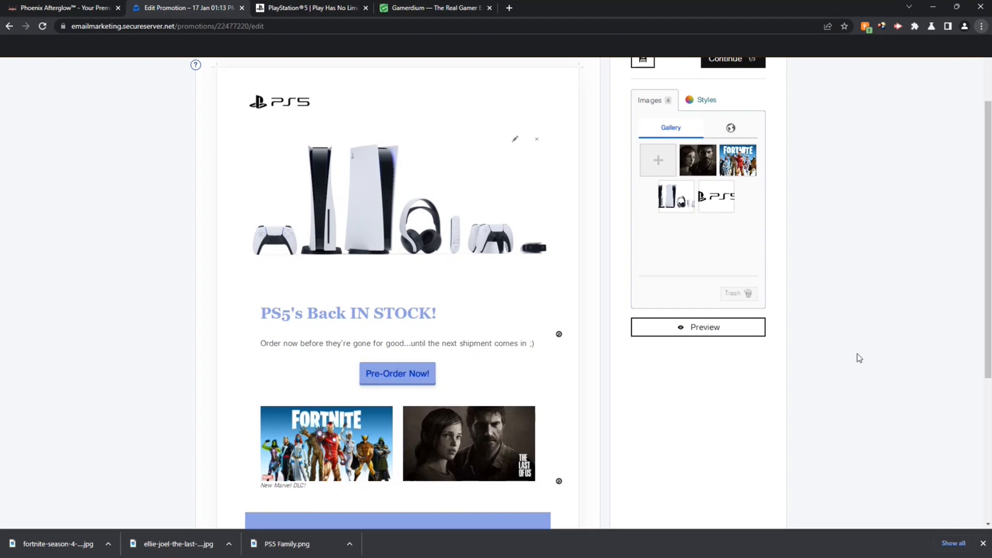
pyautogui.moveTo(987, 304); pyautogui.dragTo(987, 296)
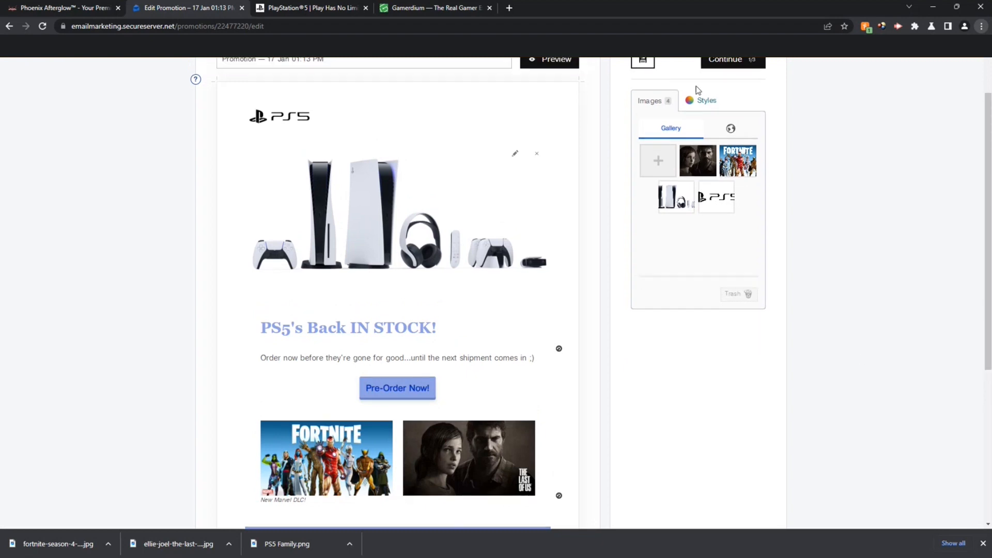
pyautogui.scroll(2, 909, 229)
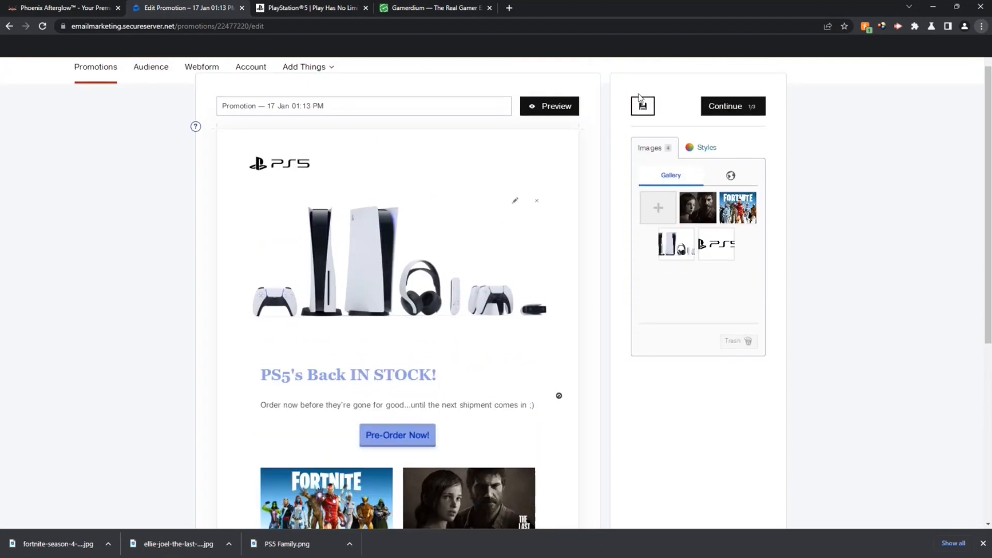
# Step: Save the promotion and check it in preview once more before returning
pyautogui.click(646, 109)
pyautogui.click(541, 106)
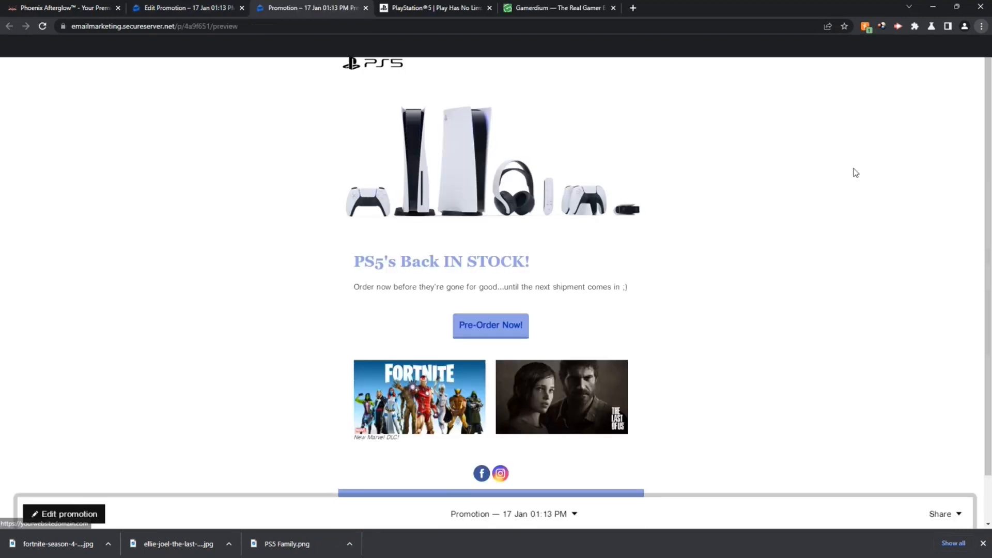
pyautogui.moveTo(989, 181)
pyautogui.mouseDown()
pyautogui.moveTo(988, 225)
pyautogui.moveTo(988, 183)
pyautogui.mouseUp()
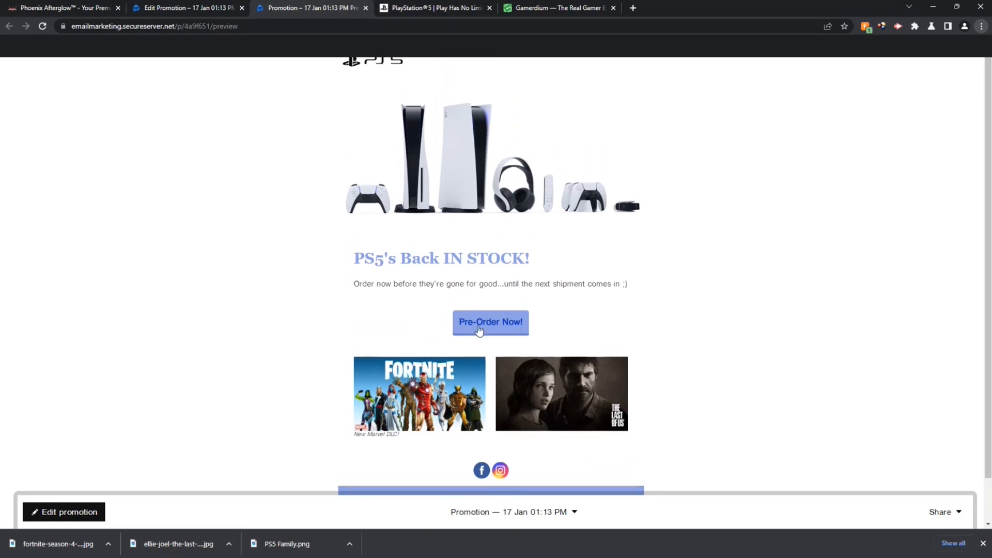
pyautogui.click(365, 7)
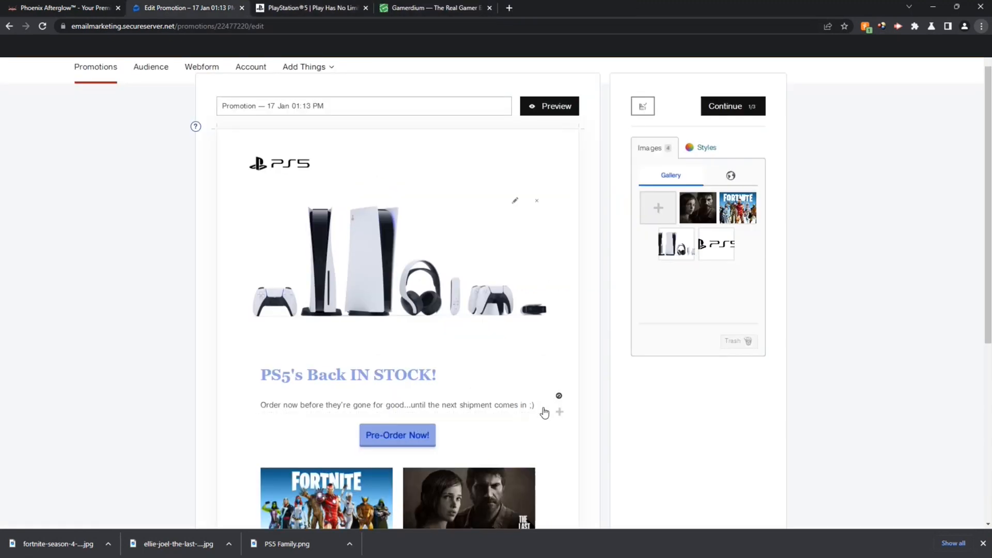
# Step: Delete the intro paragraph and the PS5's Back IN STOCK! heading
pyautogui.click(559, 408)
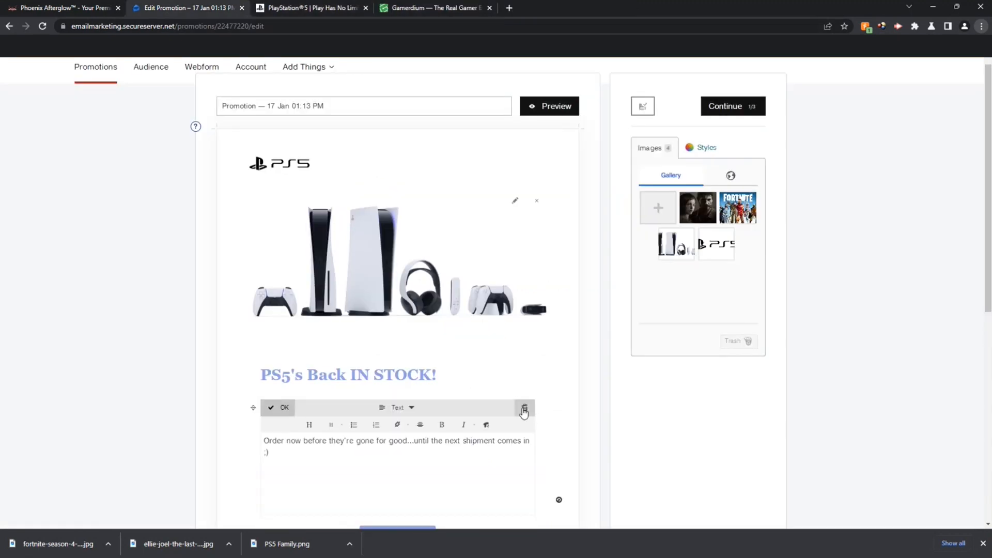
pyautogui.click(523, 412)
pyautogui.click(529, 383)
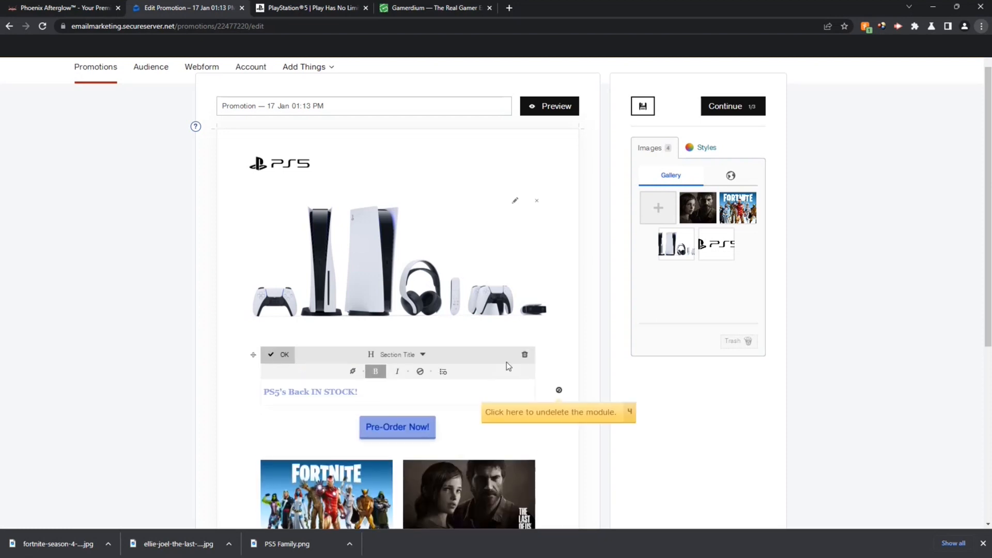
pyautogui.click(525, 354)
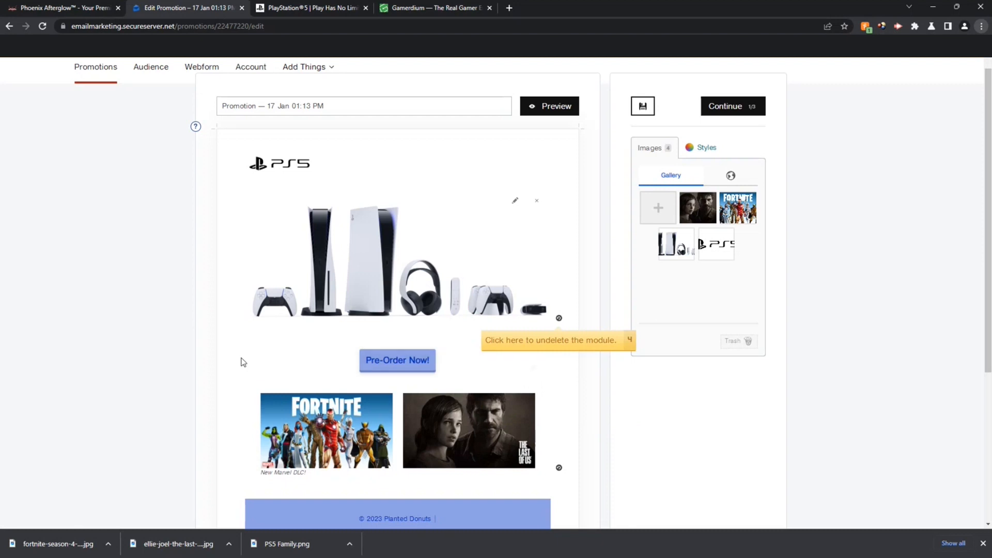
# Step: Move the Pre-Order Now! button below the game images and save the layout
pyautogui.click(509, 371)
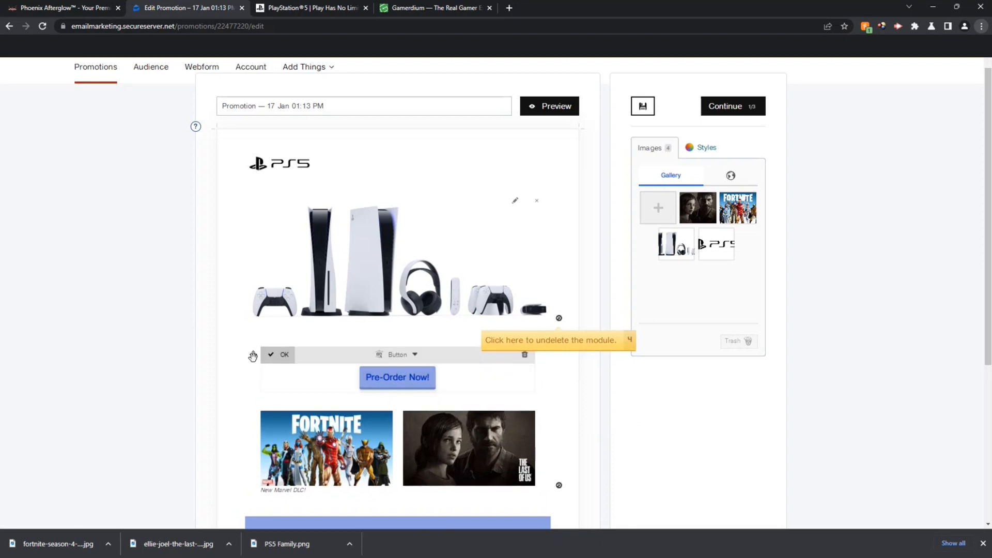
pyautogui.moveTo(253, 356); pyautogui.dragTo(267, 463)
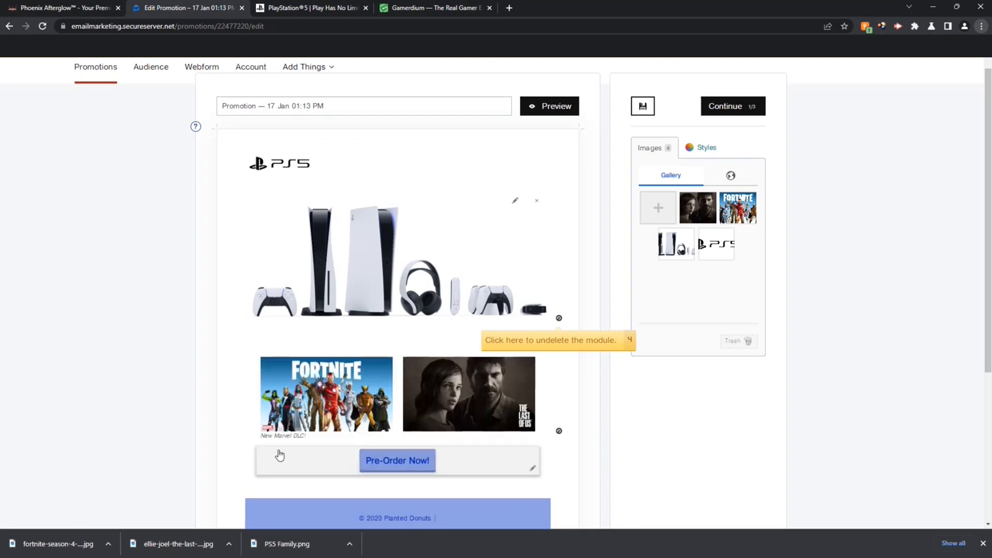
pyautogui.click(642, 108)
pyautogui.click(324, 107)
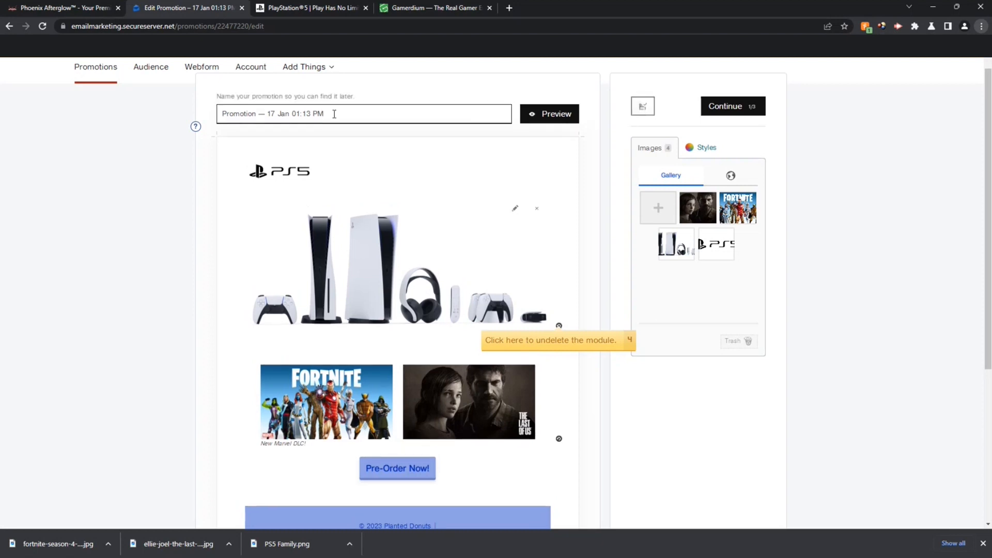
pyautogui.moveTo(334, 113); pyautogui.dragTo(209, 123)
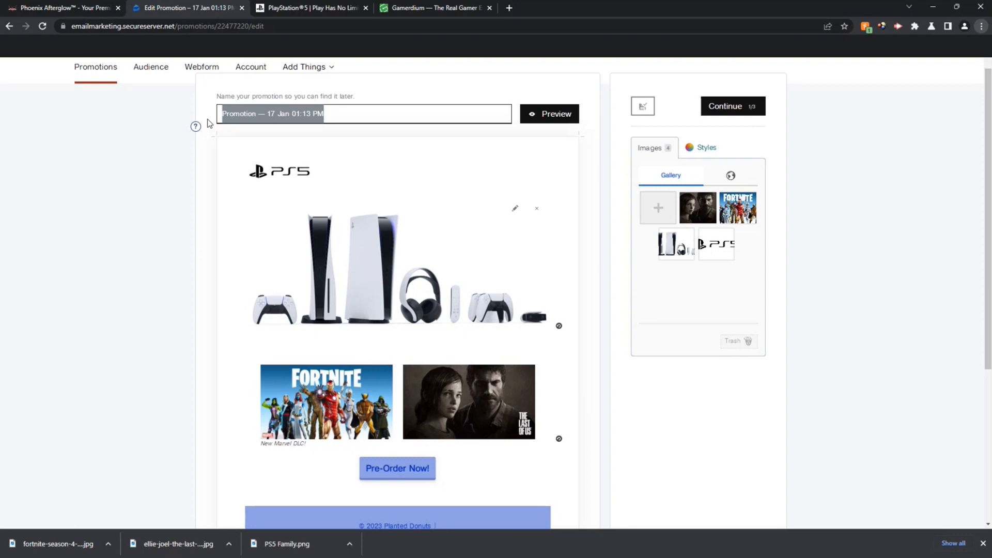
# Step: Name the promotion 'PlayStation 5 is now IN STOCK!', save it, and check the preview
pyautogui.write('PlayStation 5')
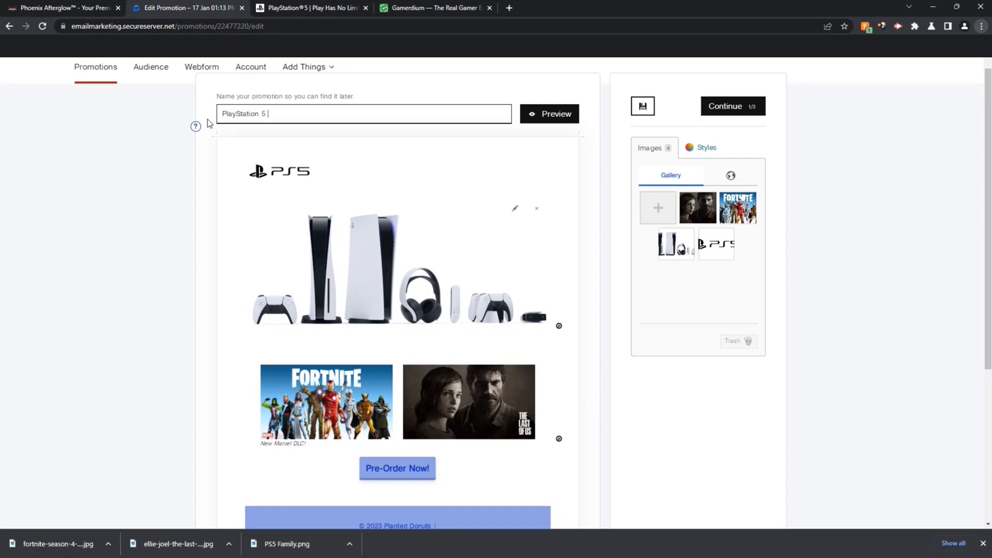
pyautogui.write(' is now IN STOCK!')
pyautogui.click(643, 110)
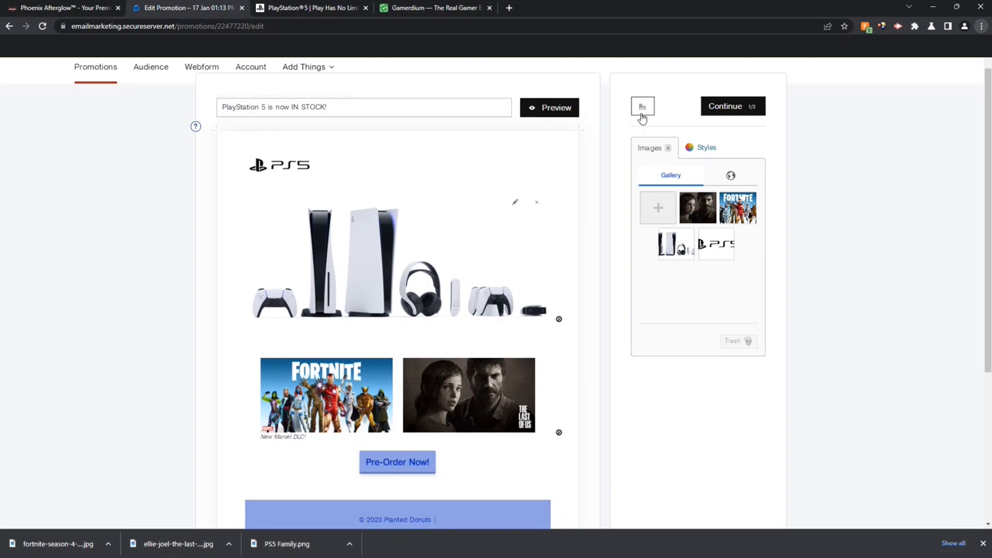
pyautogui.click(541, 108)
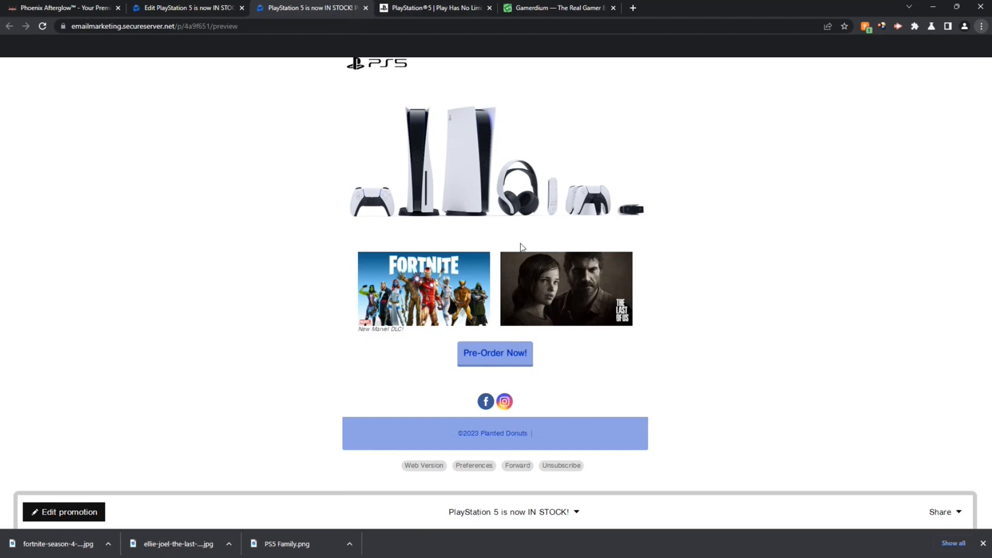
pyautogui.click(365, 8)
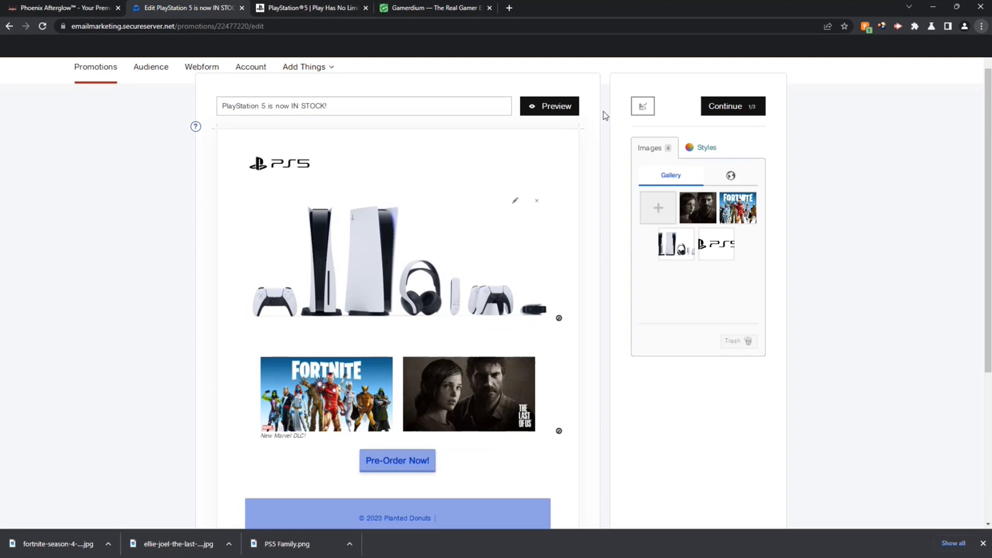
# Step: Target the promotion at the entire audience
pyautogui.click(734, 107)
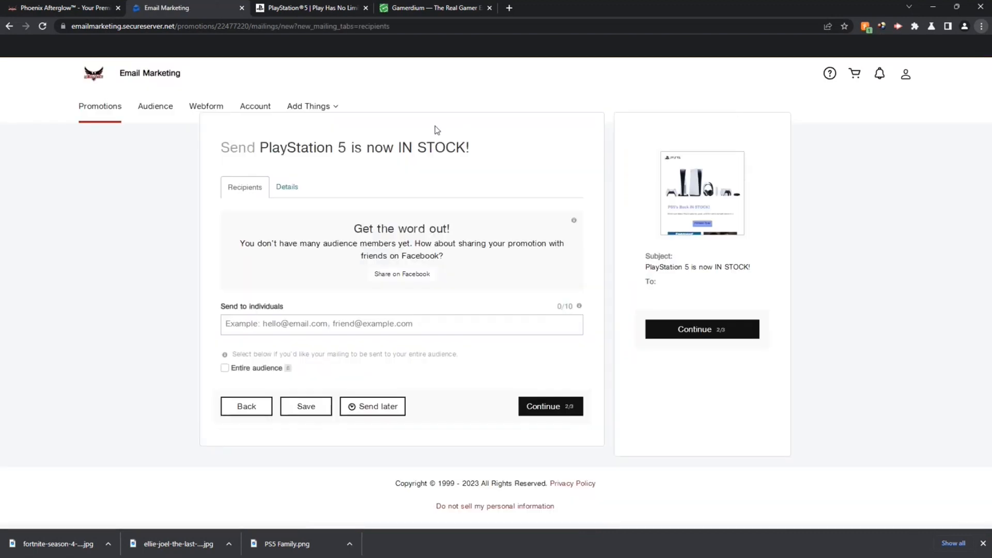
pyautogui.click(226, 369)
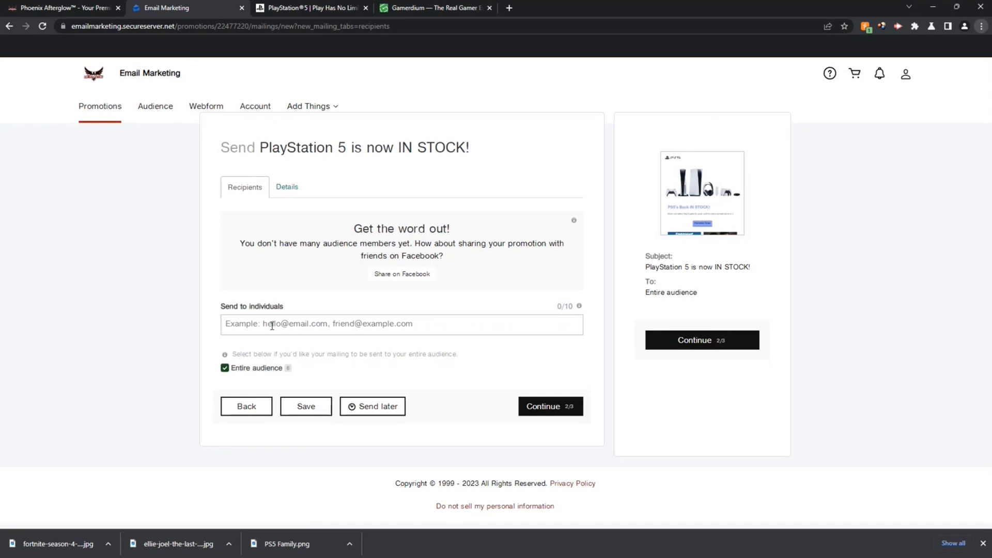
pyautogui.click(291, 188)
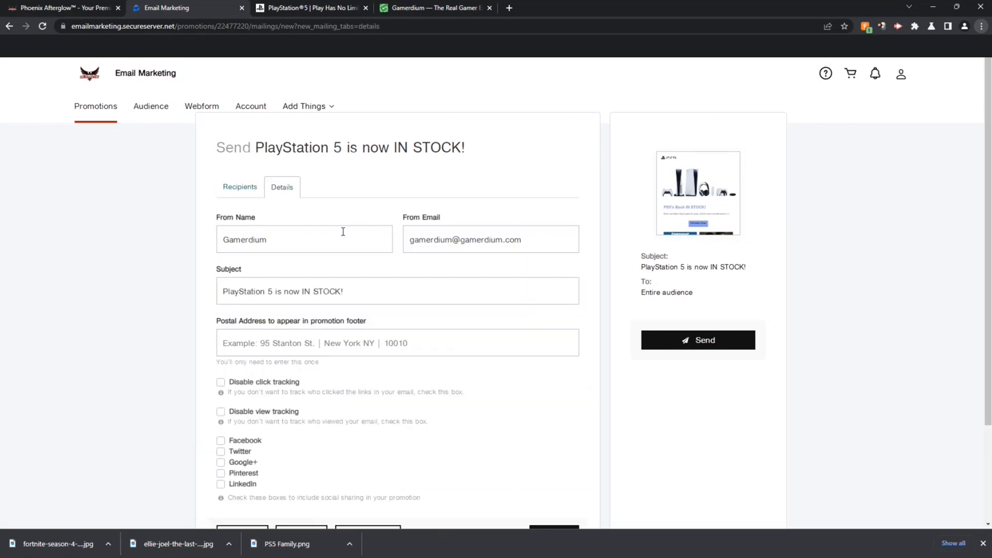
# Step: Review the From Name, From Email, Subject and postal address fields in Details
pyautogui.click(285, 239)
pyautogui.moveTo(267, 240); pyautogui.dragTo(221, 241)
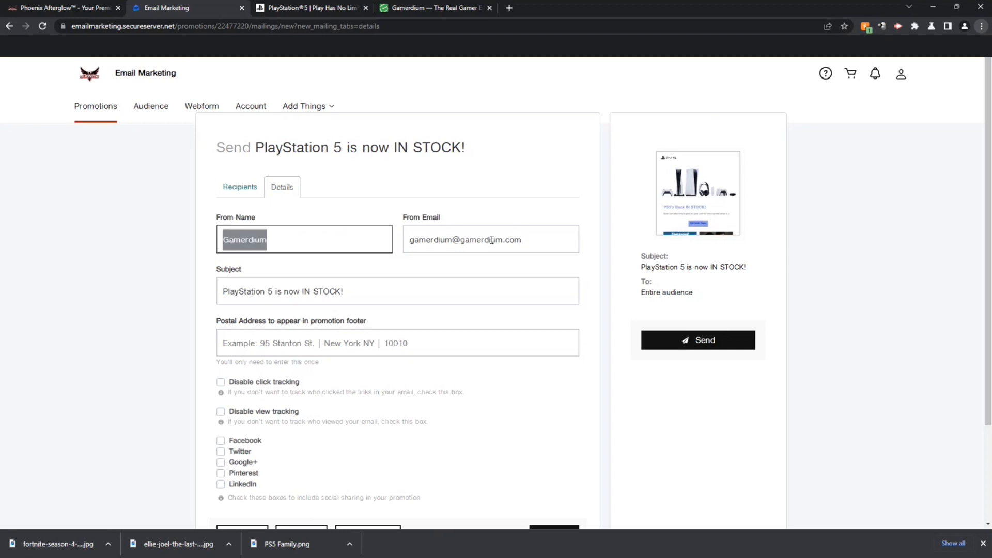
pyautogui.click(525, 246)
pyautogui.moveTo(539, 239); pyautogui.dragTo(388, 239)
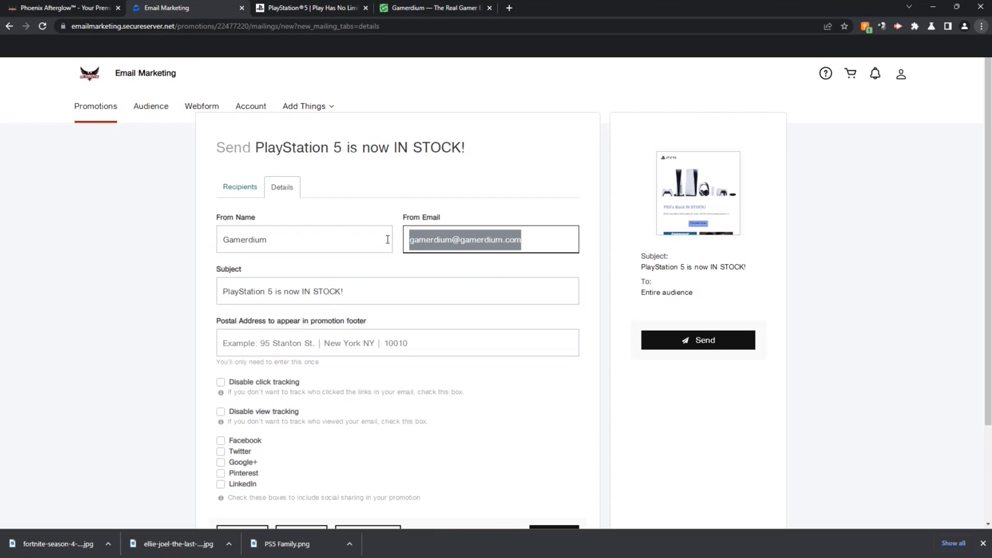
pyautogui.click(259, 292)
pyautogui.moveTo(341, 291); pyautogui.dragTo(216, 296)
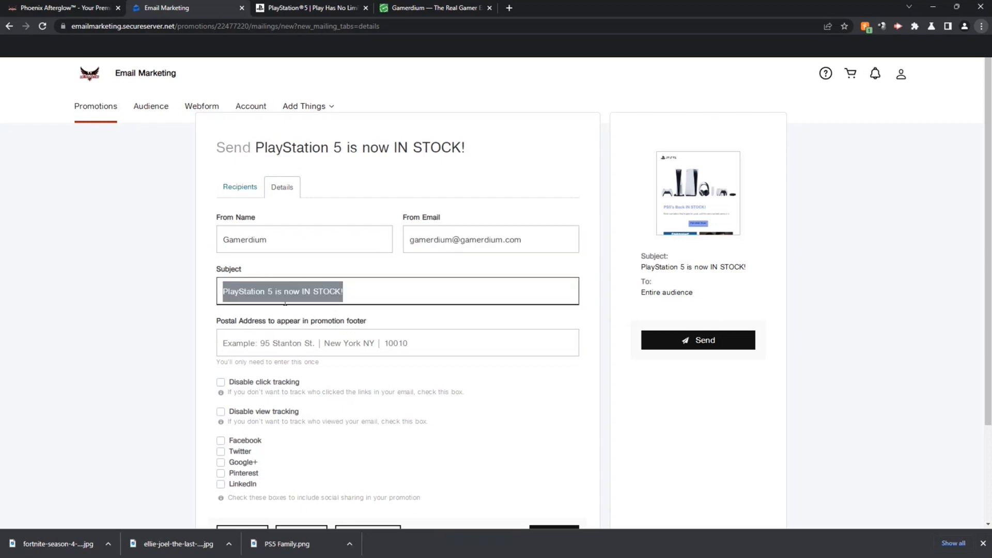
pyautogui.click(292, 347)
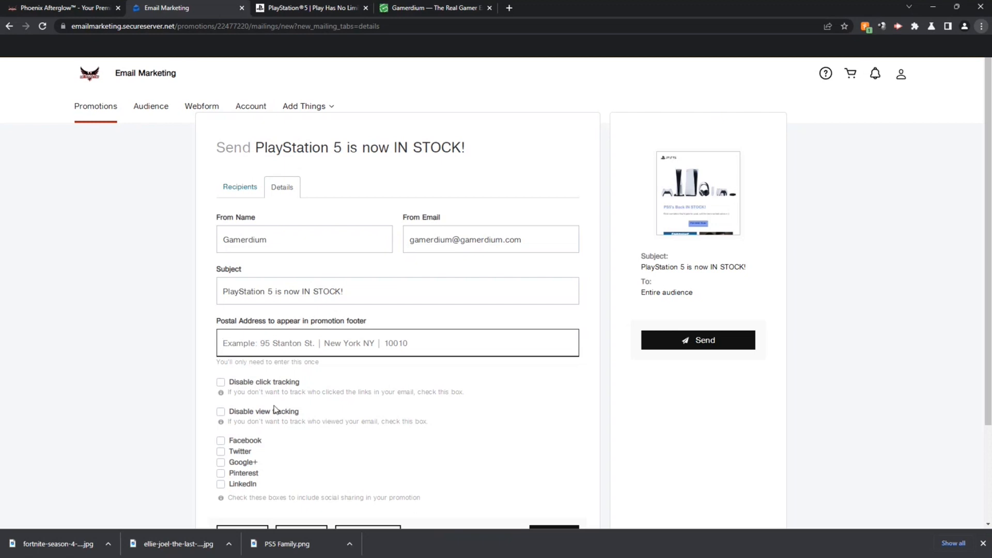
# Step: Enable Facebook, Twitter, Pinterest and LinkedIn sharing for the promotion
pyautogui.click(221, 440)
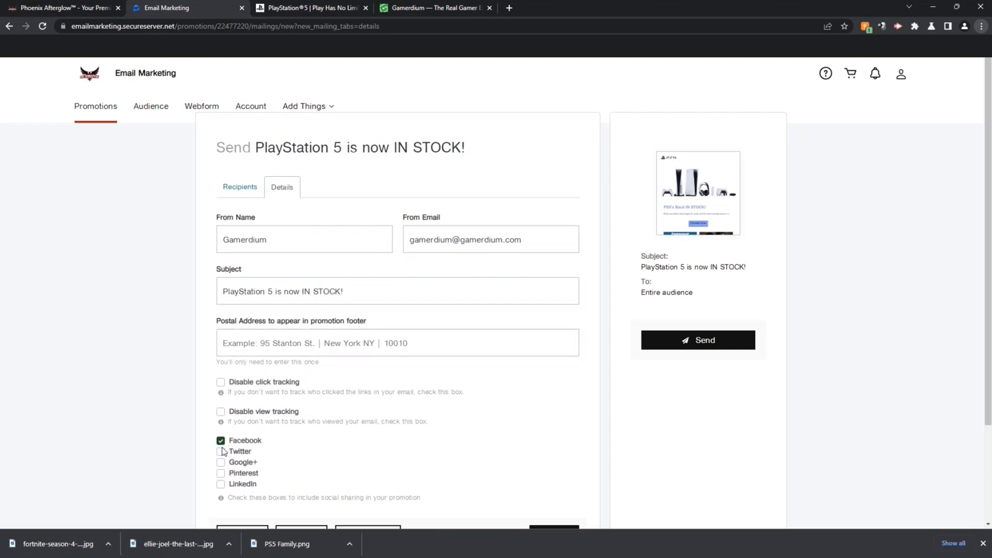
pyautogui.click(221, 451)
pyautogui.click(221, 473)
pyautogui.click(220, 484)
pyautogui.scroll(-2, 541, 417)
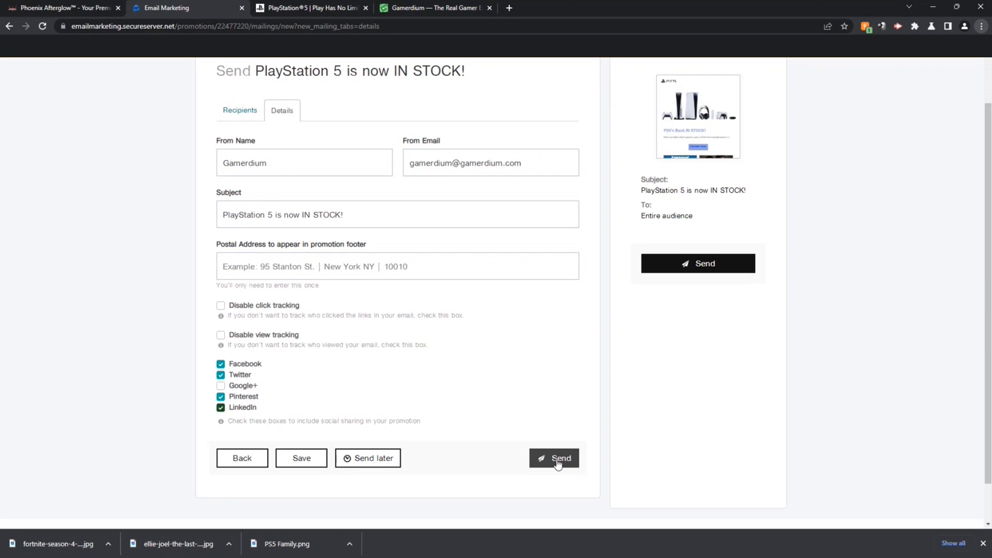
# Step: Choose Send later with 23 January as the send date
pyautogui.click(368, 459)
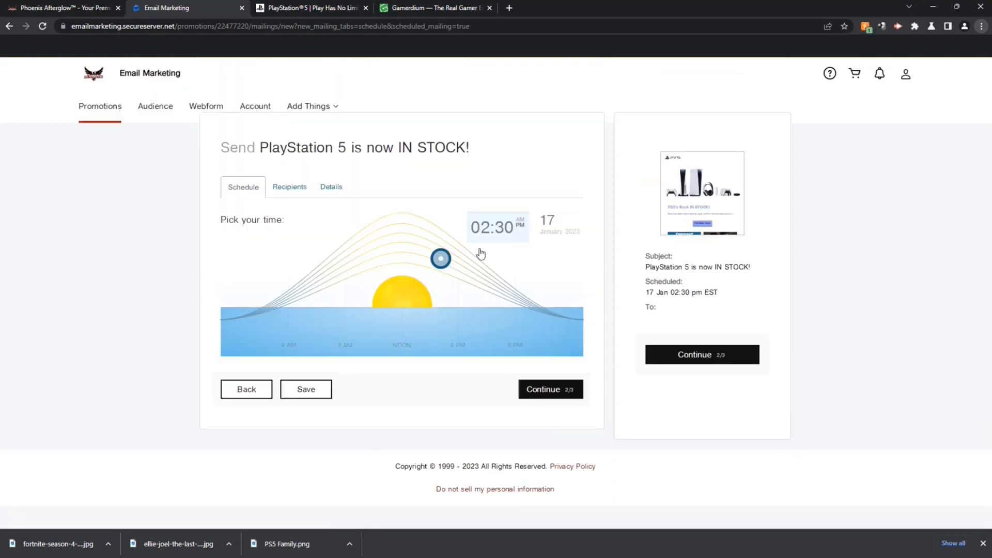
pyautogui.click(553, 226)
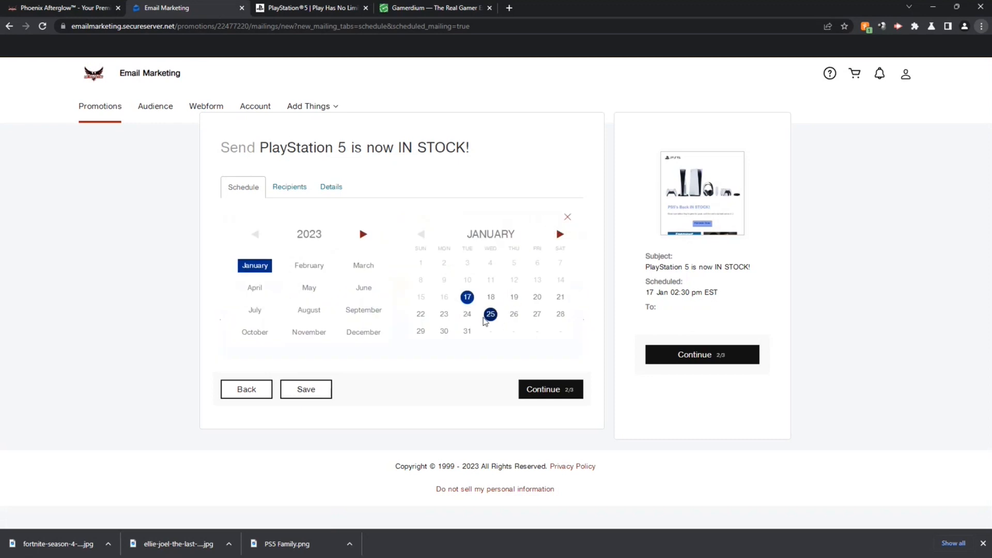
pyautogui.click(447, 313)
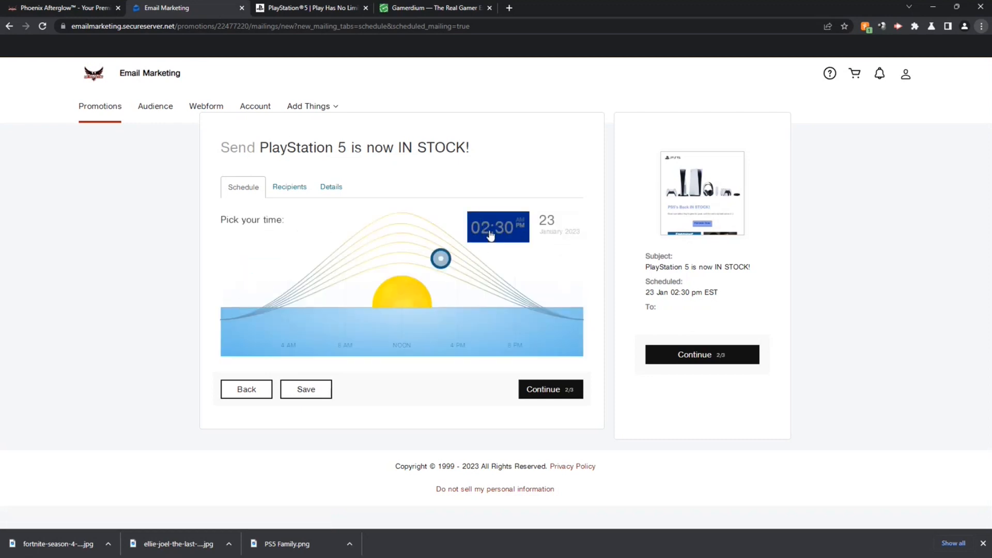
# Step: Set the send time to 11:23 am EST and save the schedule
pyautogui.press('BackSpace')
pyautogui.write('1')
pyautogui.moveTo(411, 259)
pyautogui.mouseDown()
pyautogui.moveTo(358, 267)
pyautogui.moveTo(449, 260)
pyautogui.moveTo(587, 302)
pyautogui.moveTo(380, 267)
pyautogui.moveTo(271, 315)
pyautogui.moveTo(231, 317)
pyautogui.moveTo(246, 314)
pyautogui.mouseUp()
pyautogui.moveTo(274, 303); pyautogui.dragTo(399, 248)
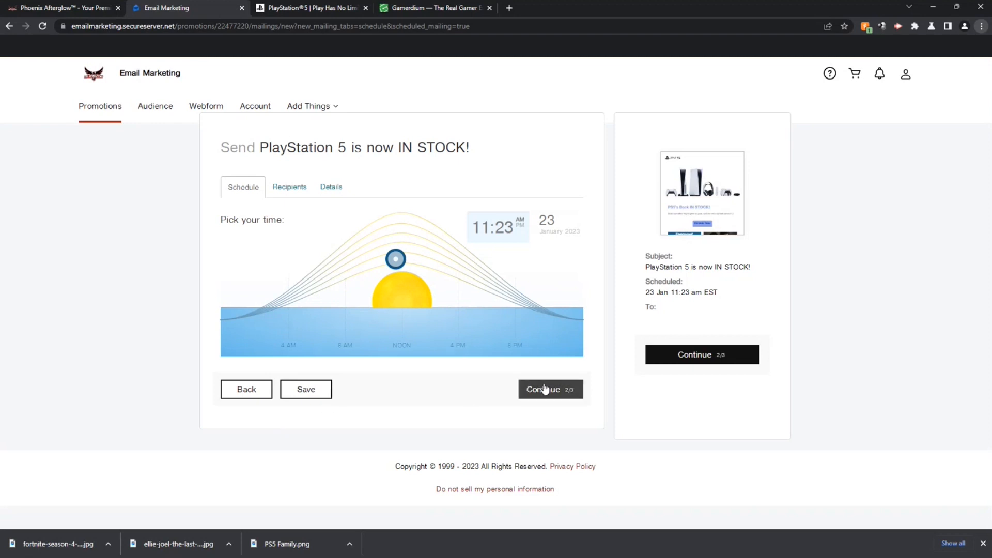
pyautogui.click(306, 390)
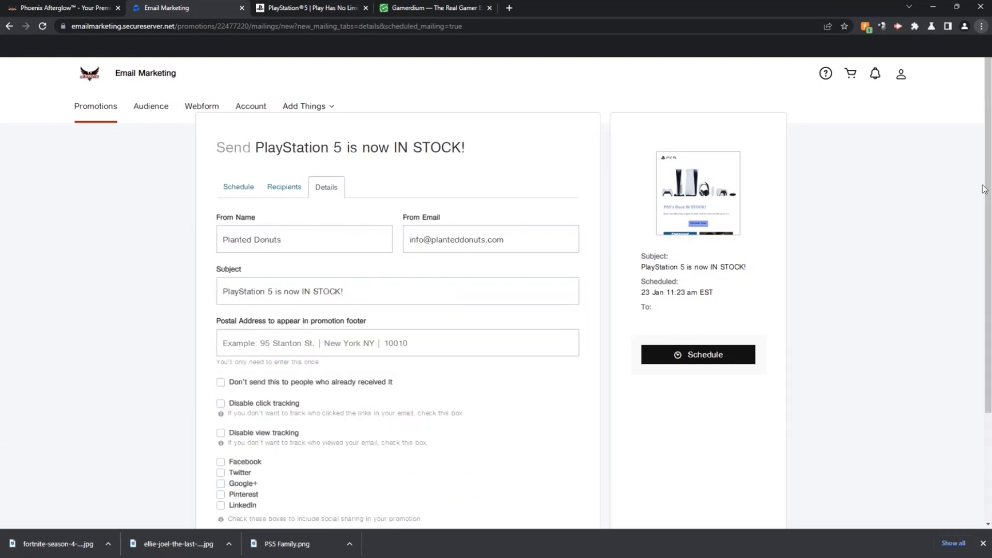
# Step: Confirm the PlayStation 5 promotion's schedule for 23 Jan at 11:23 am EST
pyautogui.click(707, 356)
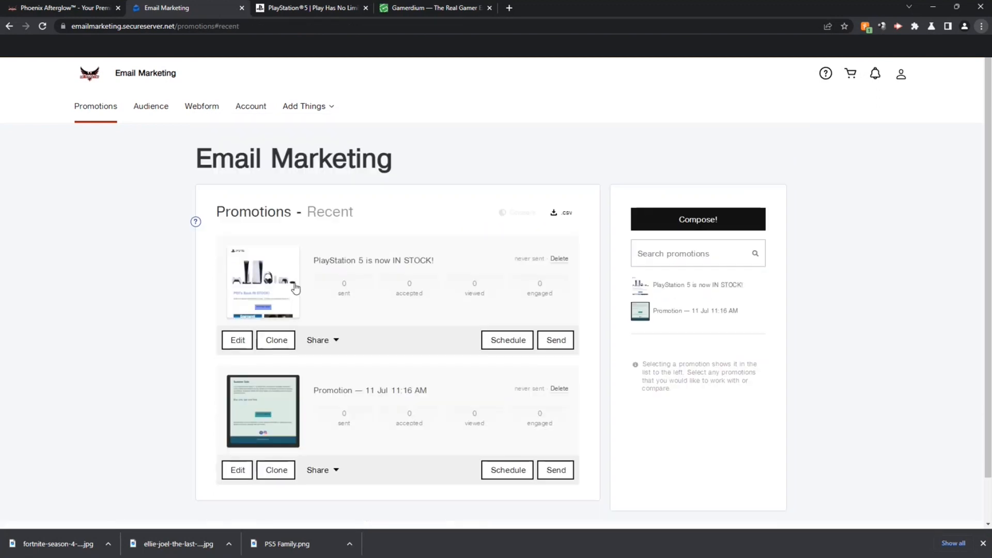